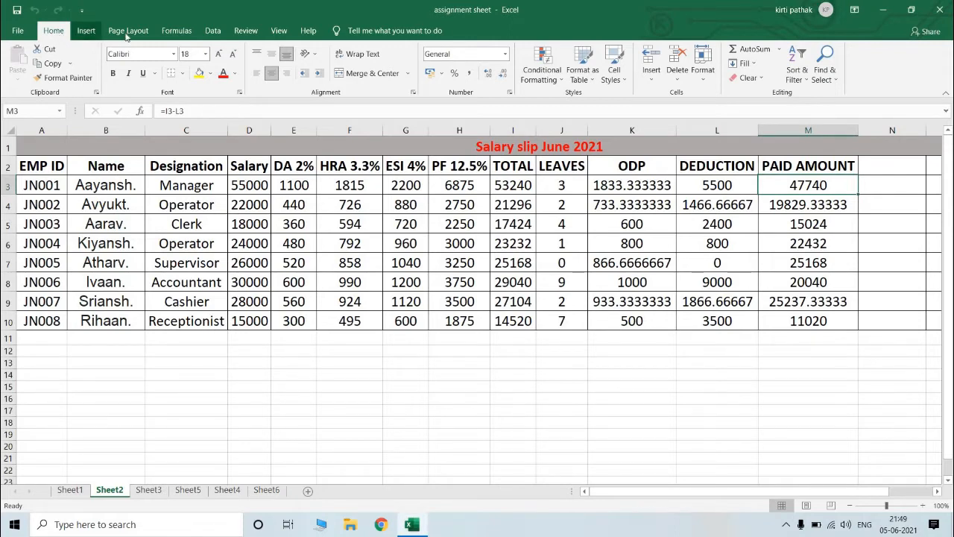
pyautogui.scroll(-3, 175, 37)
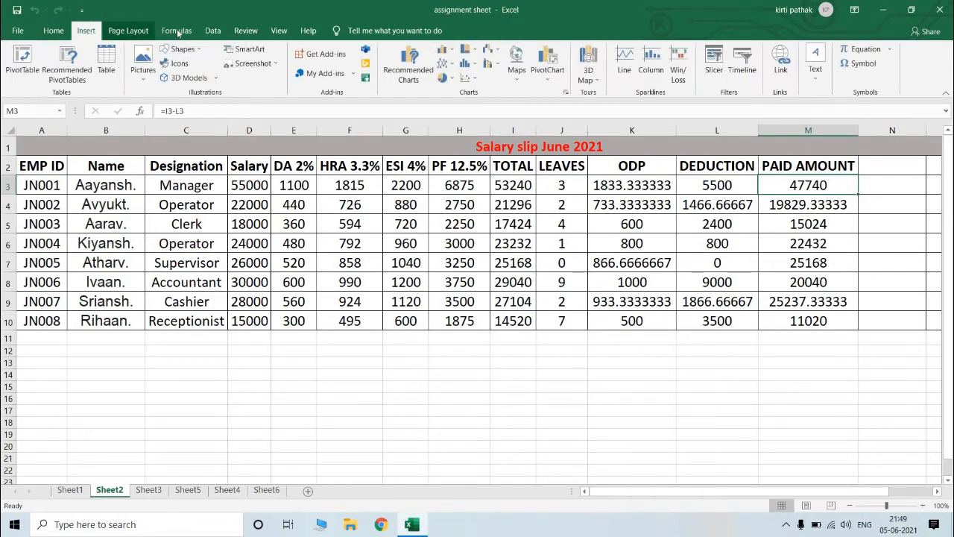
pyautogui.click(50, 31)
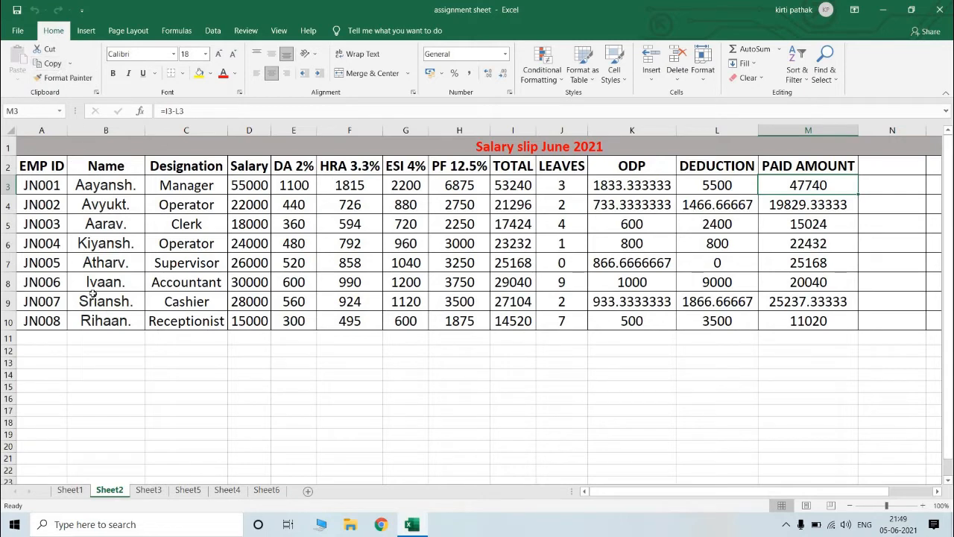
pyautogui.click(137, 351)
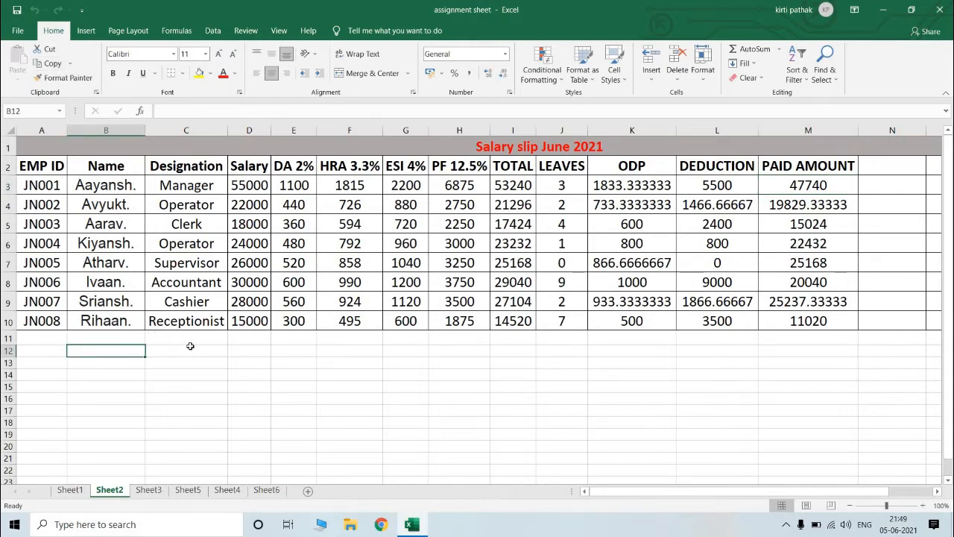
# Cut the JN001 employee's name from cell B3 and paste it into cell H15 below the salary table.
pyautogui.click(100, 185)
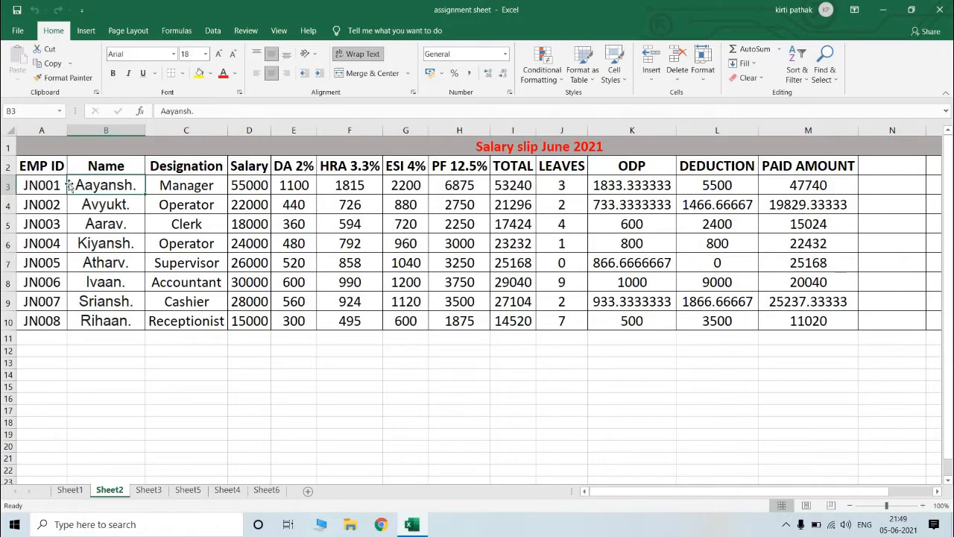
pyautogui.click(46, 50)
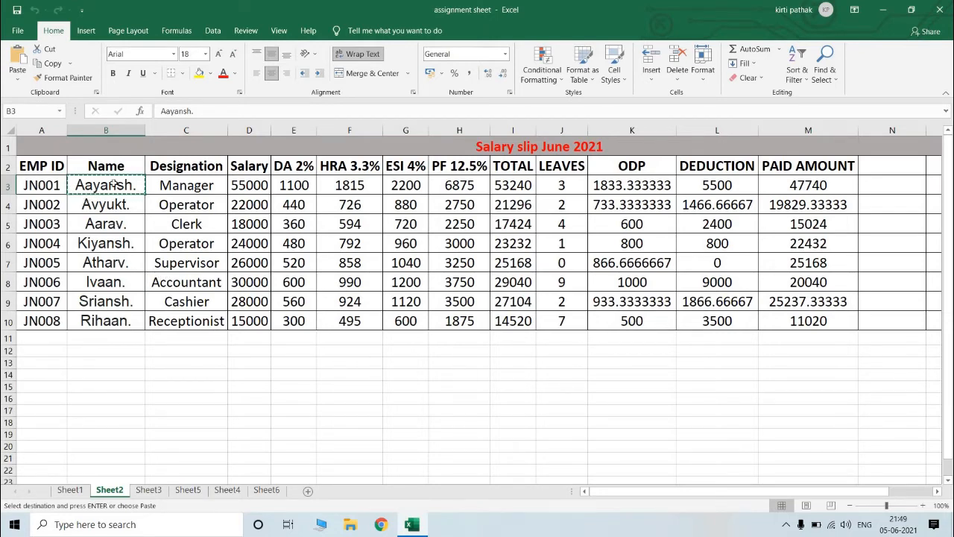
pyautogui.click(451, 385)
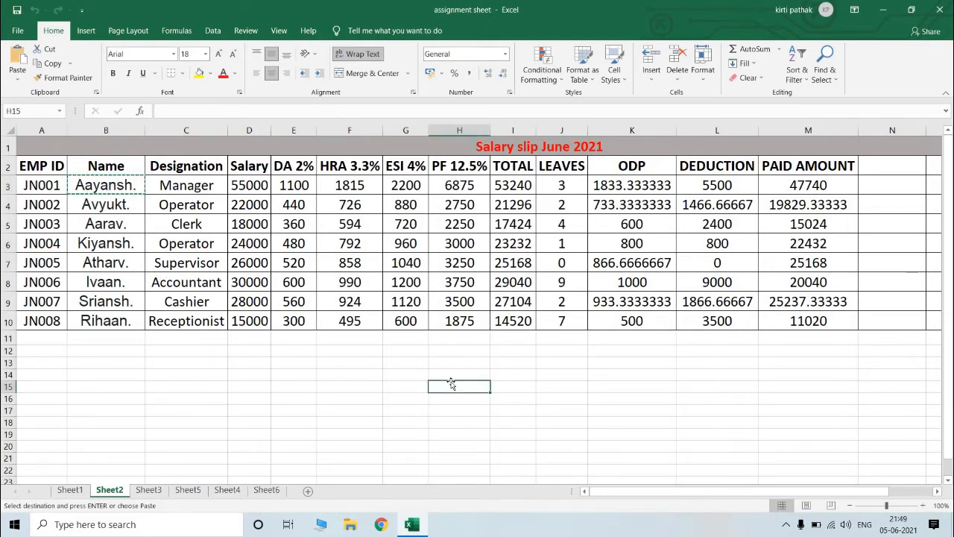
pyautogui.click(20, 57)
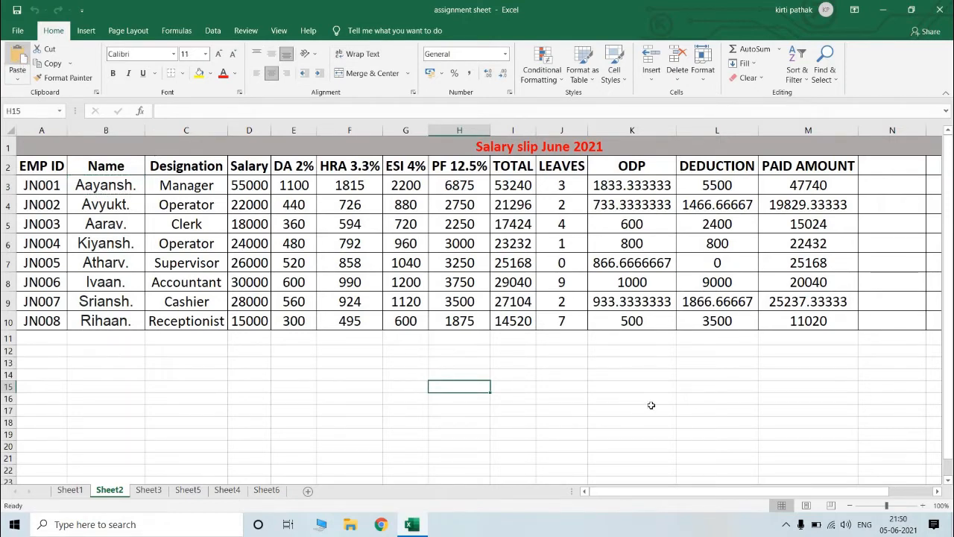
pyautogui.click(105, 190)
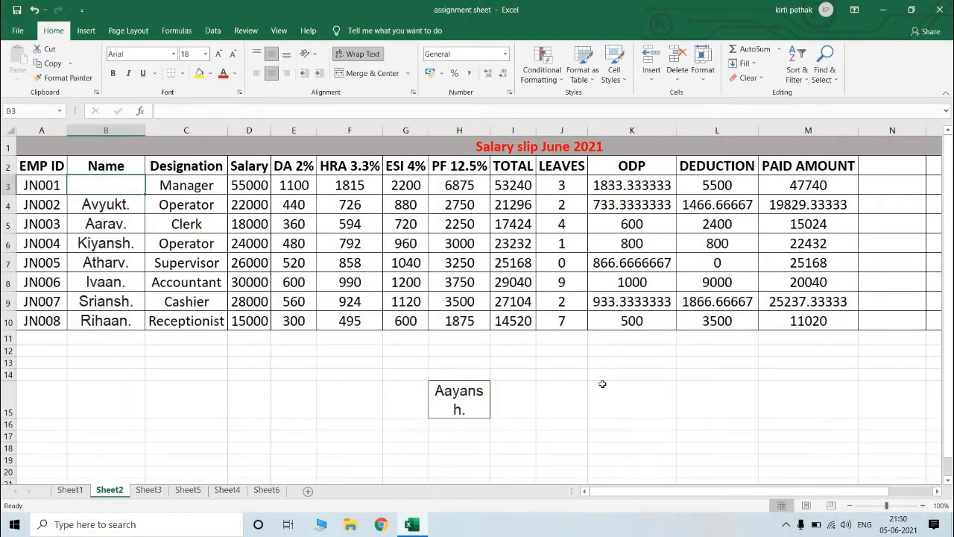
pyautogui.click(479, 407)
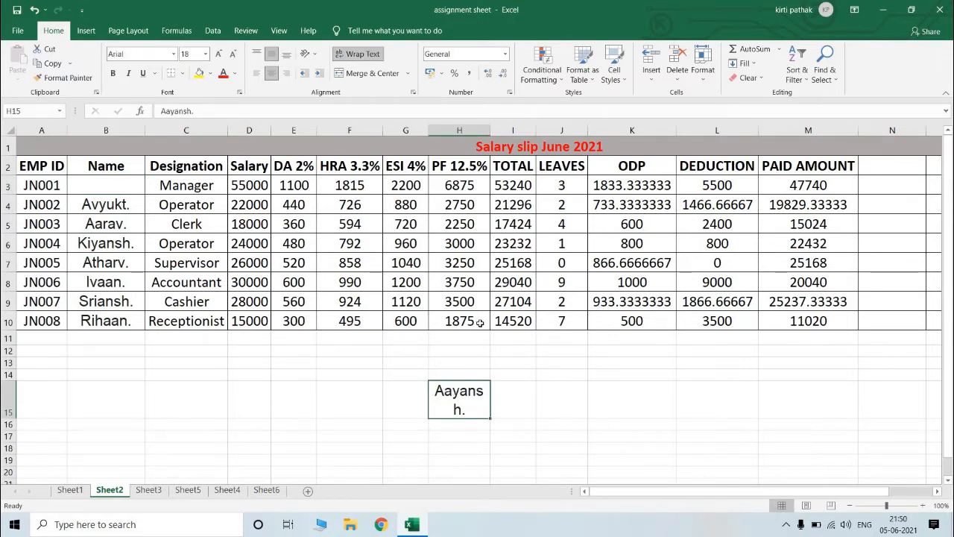
# Copy the JN002 employee's name from cell B4 and paste it into cell K15 below the salary table.
pyautogui.click(128, 204)
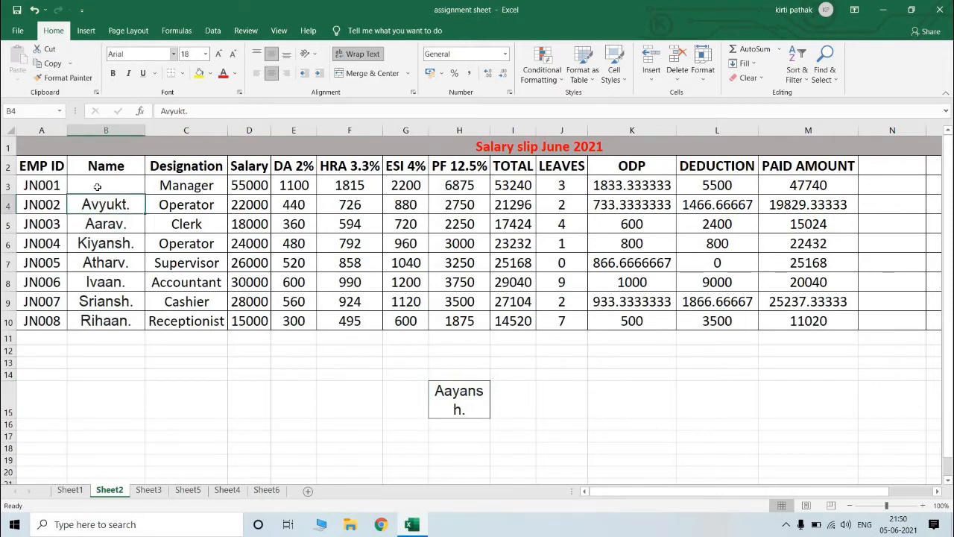
pyautogui.click(53, 63)
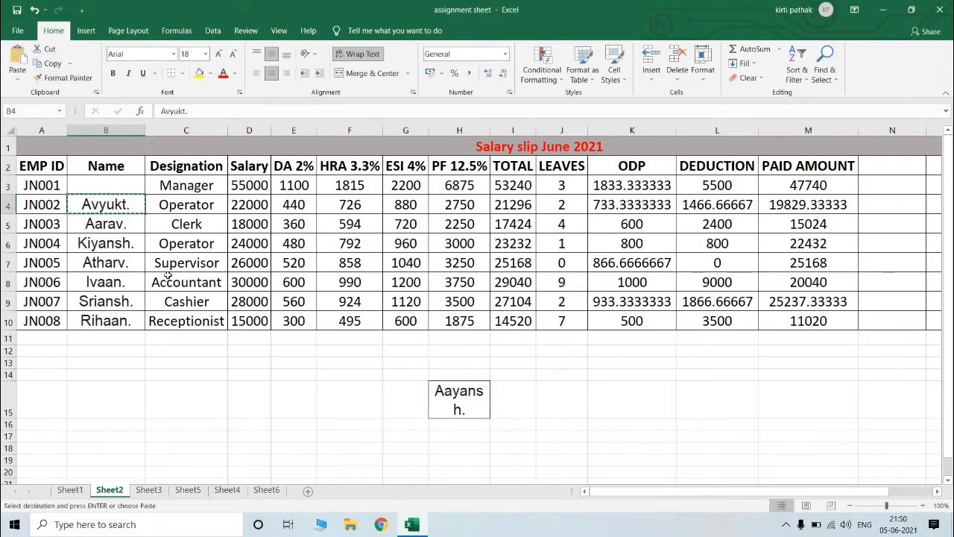
pyautogui.click(629, 396)
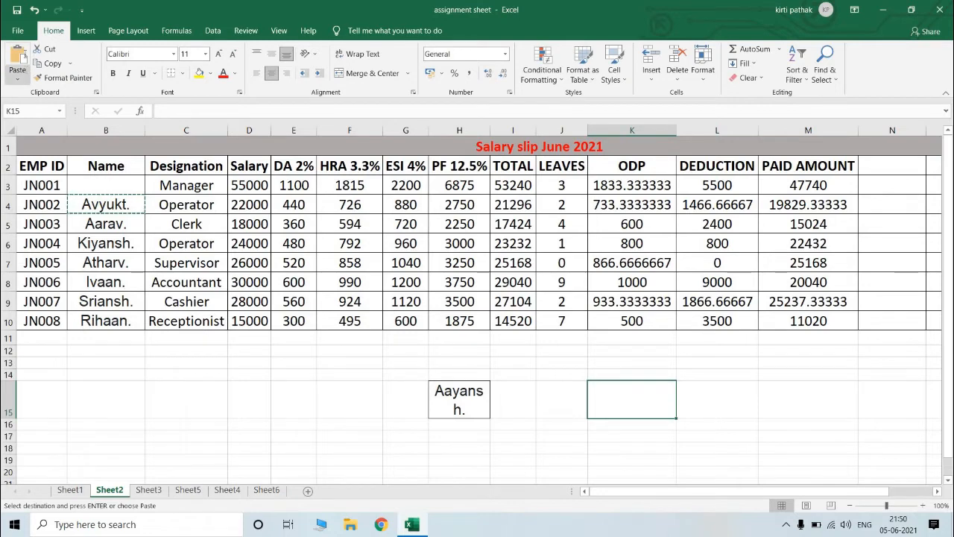
pyautogui.click(17, 63)
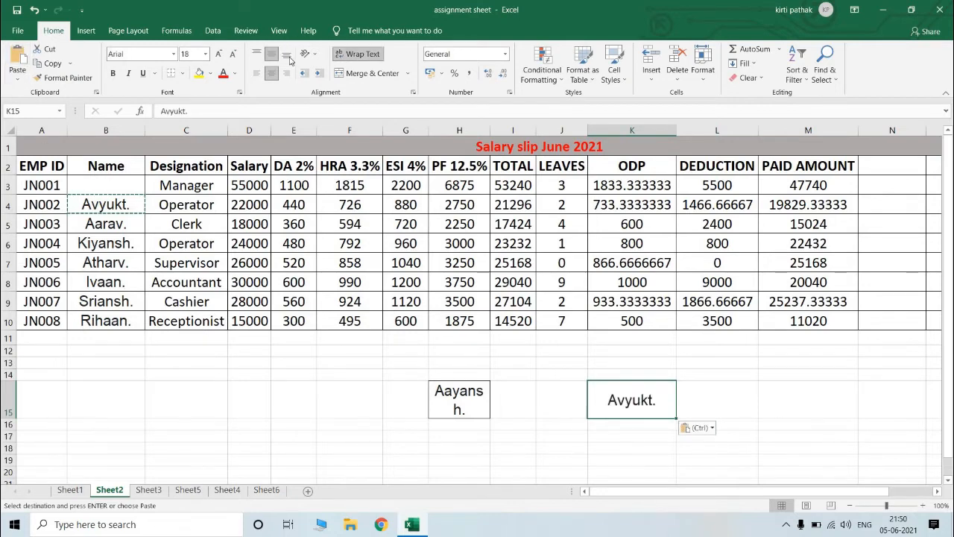
pyautogui.click(561, 424)
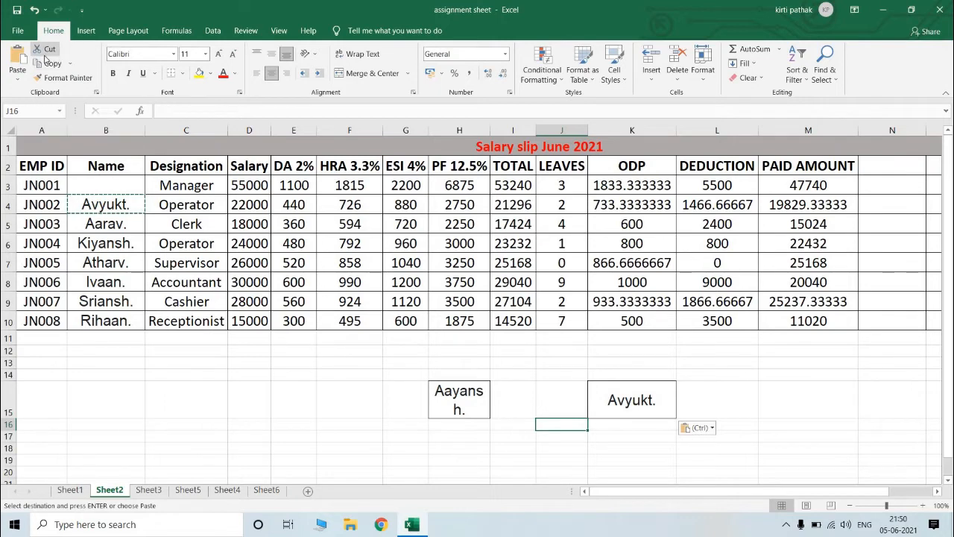
# Undo the name copied into K15 and the name moved to H15, and leave copy mode.
pyautogui.click(109, 188)
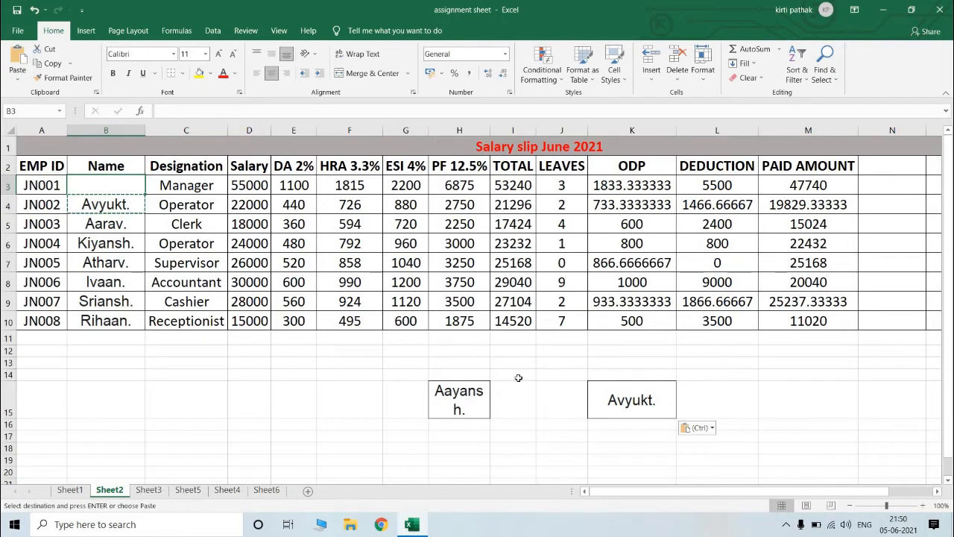
pyautogui.click(467, 403)
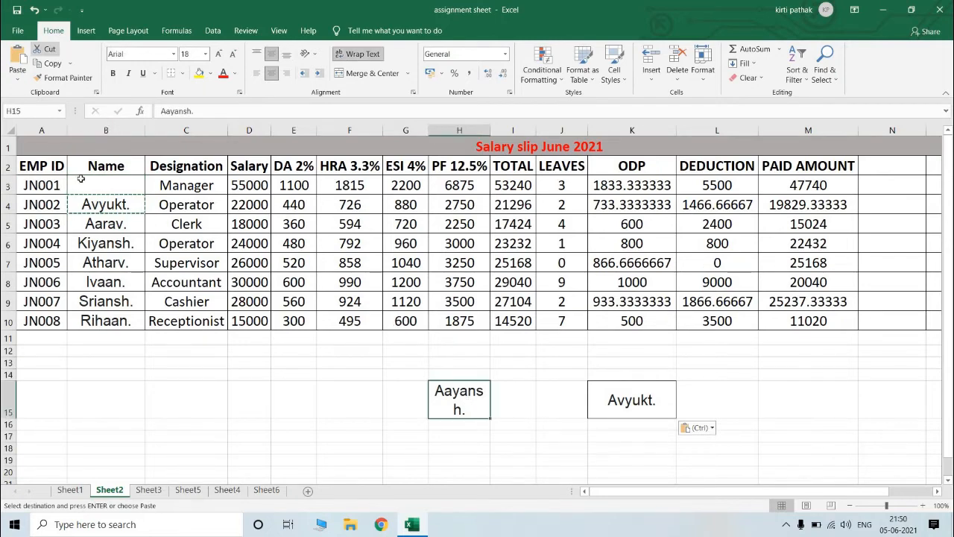
pyautogui.click(99, 206)
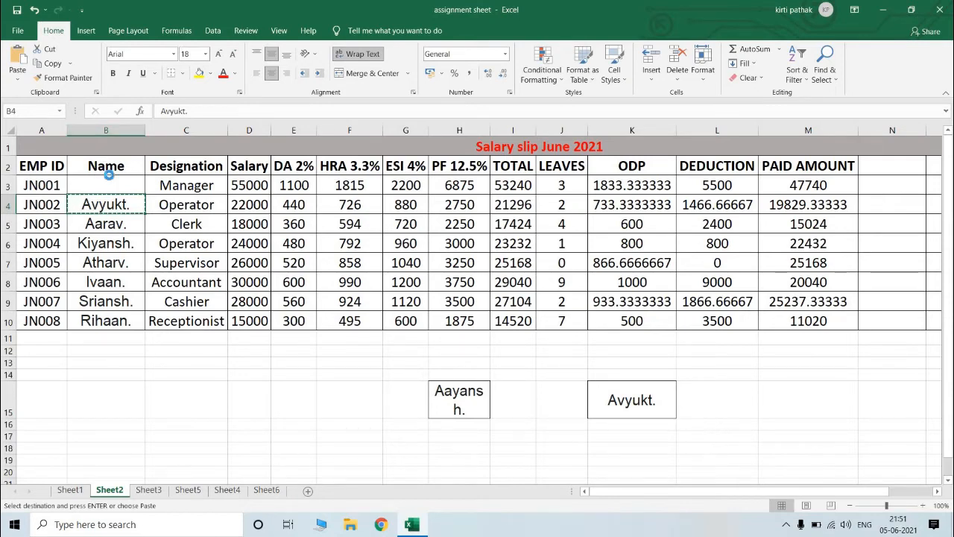
pyautogui.hotkey('ctrl', 'z')
pyautogui.hotkey('ctrl', 'z')
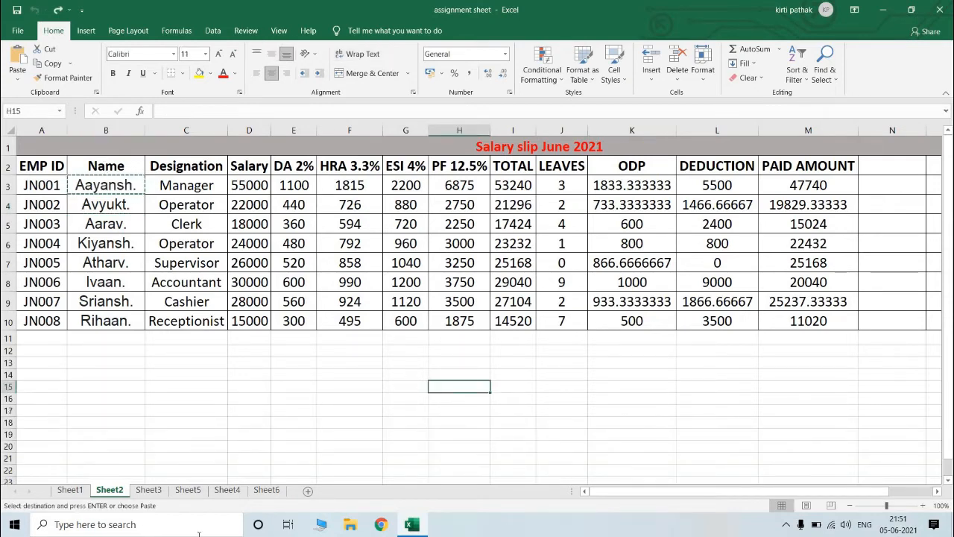
pyautogui.click(180, 361)
pyautogui.press('Escape')
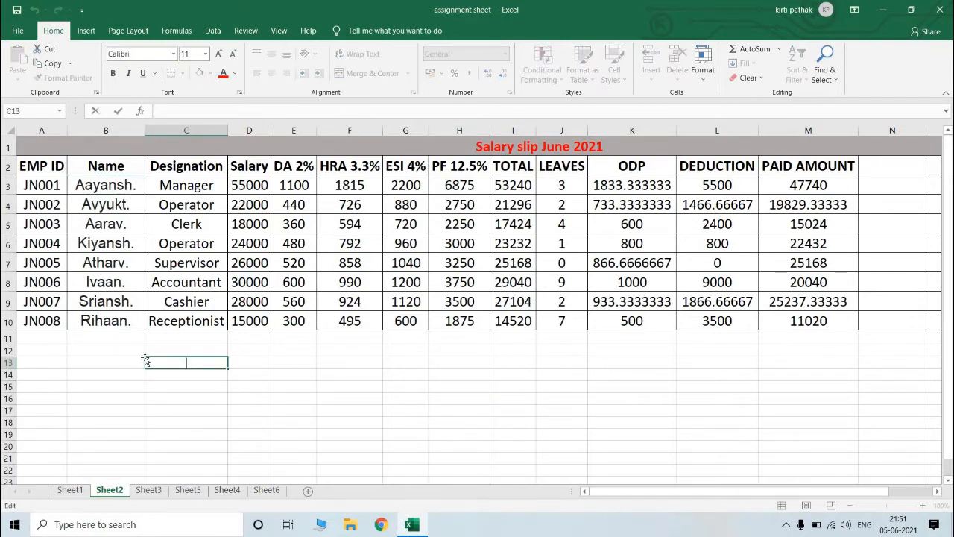
pyautogui.click(74, 347)
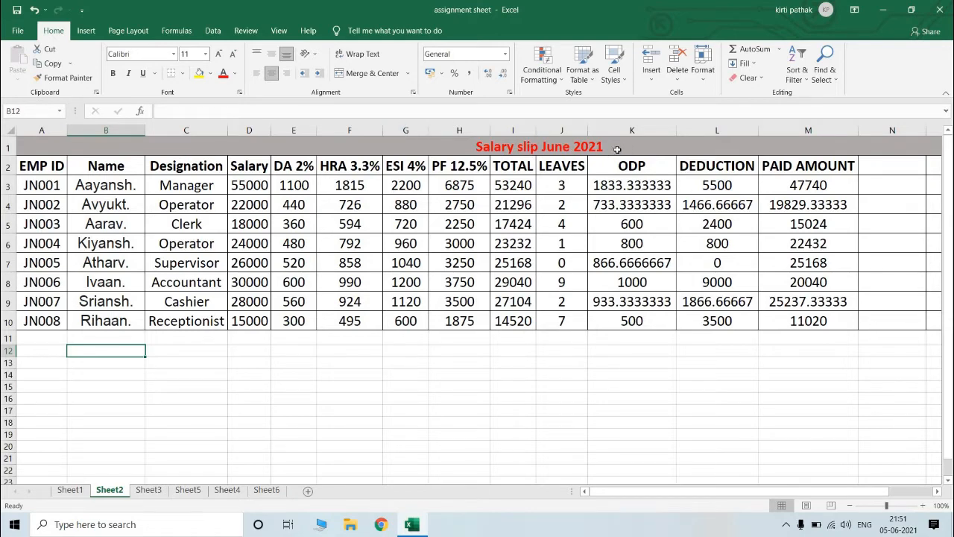
pyautogui.click(518, 146)
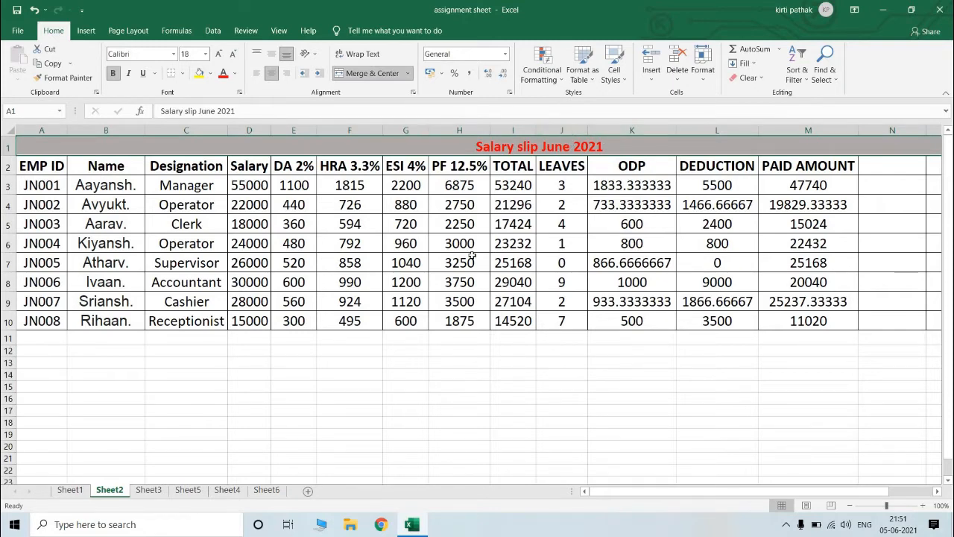
pyautogui.click(119, 243)
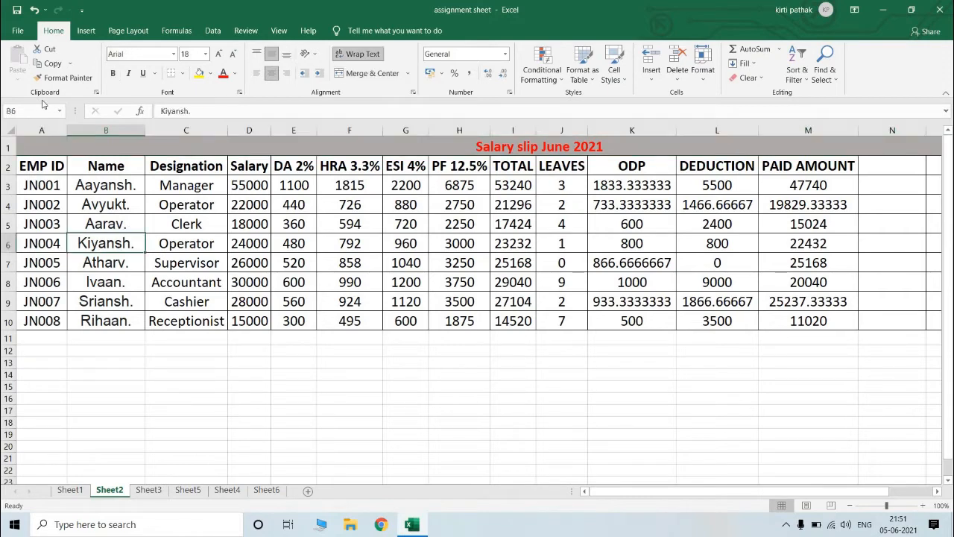
pyautogui.click(51, 65)
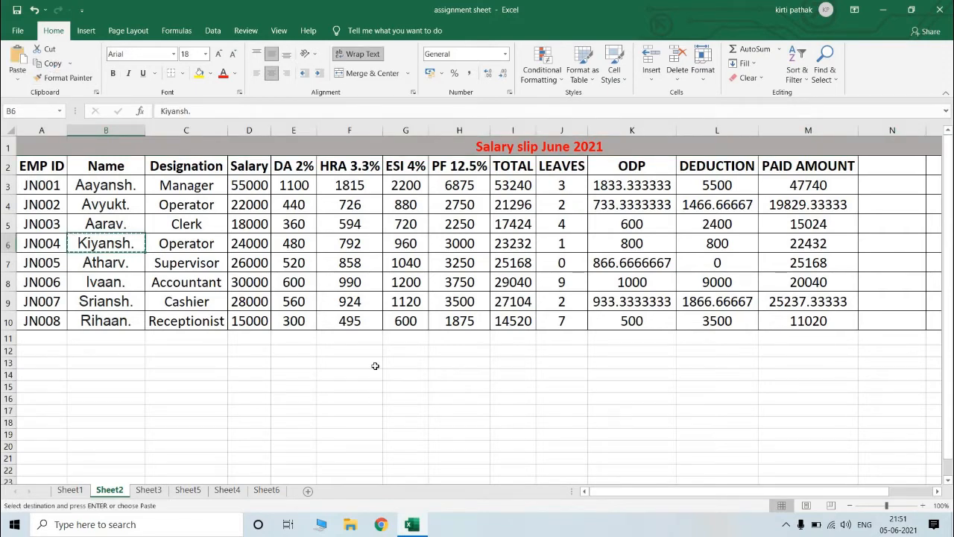
pyautogui.click(374, 365)
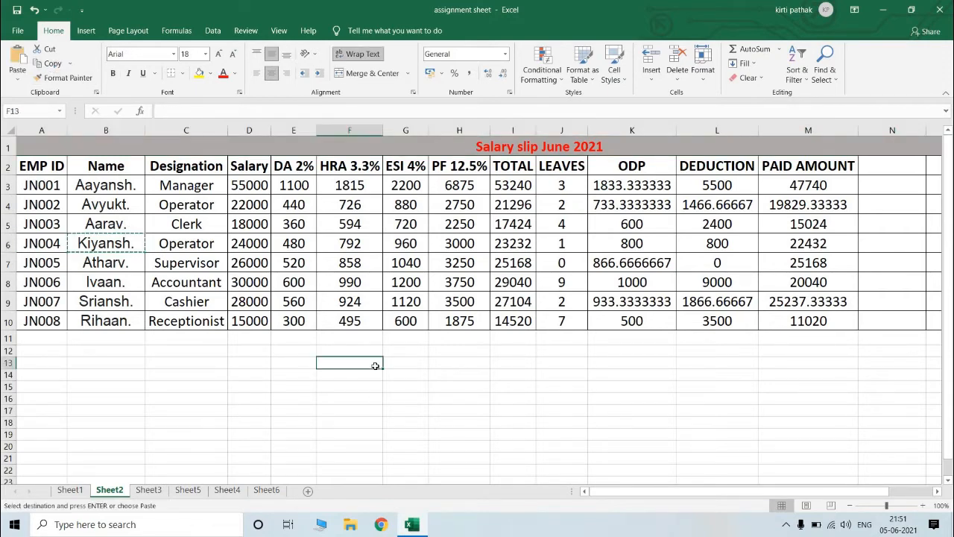
pyautogui.click(60, 66)
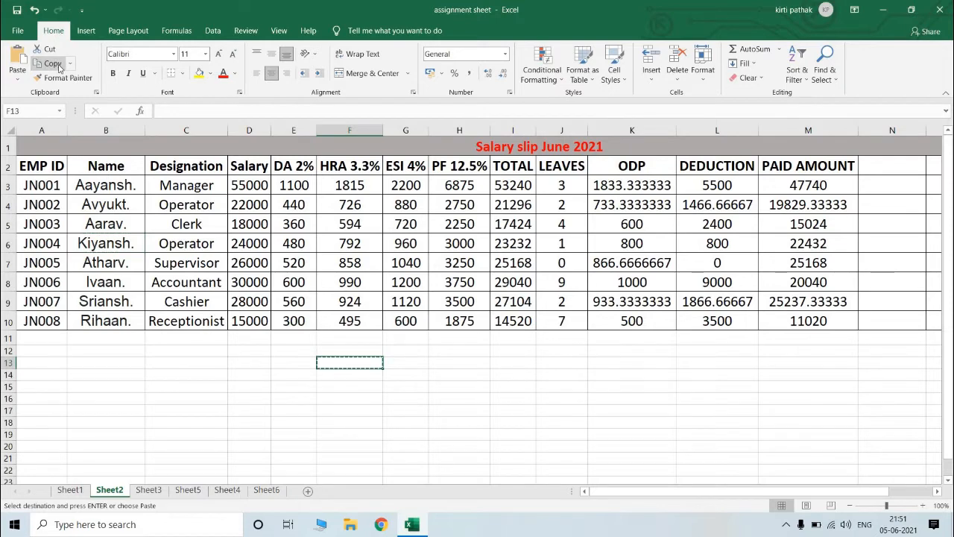
# Copy the JN001 employee's name from cell B3 and paste it into cell G14.
pyautogui.click(118, 187)
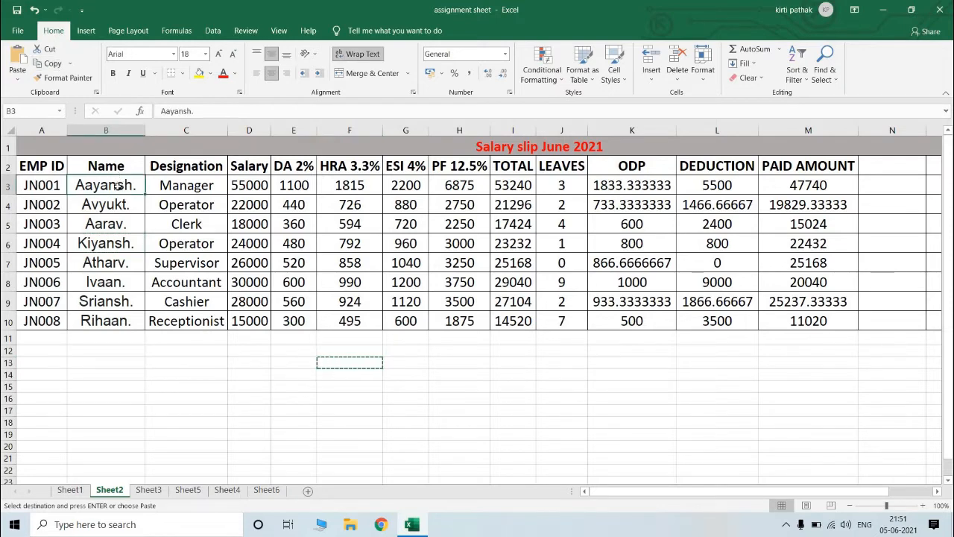
pyautogui.click(51, 64)
pyautogui.click(403, 375)
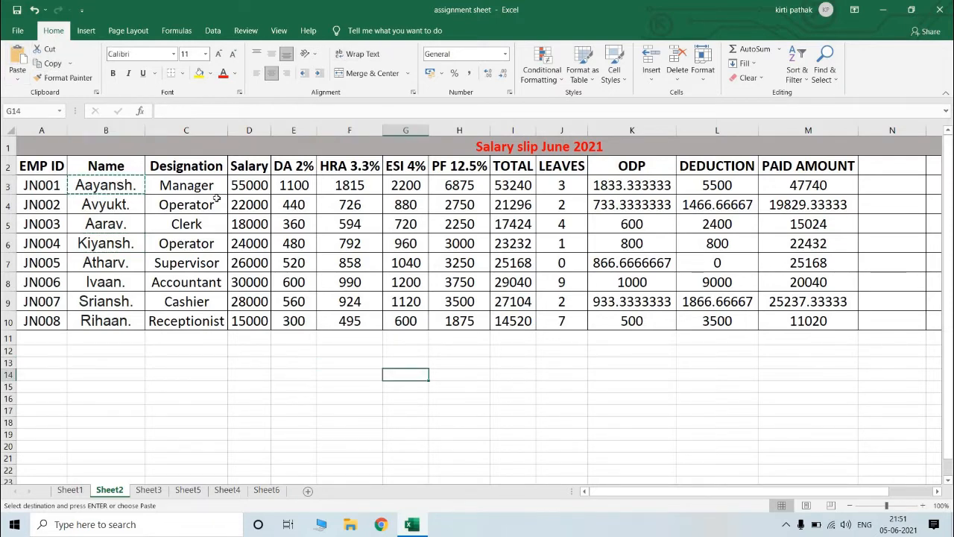
pyautogui.click(12, 57)
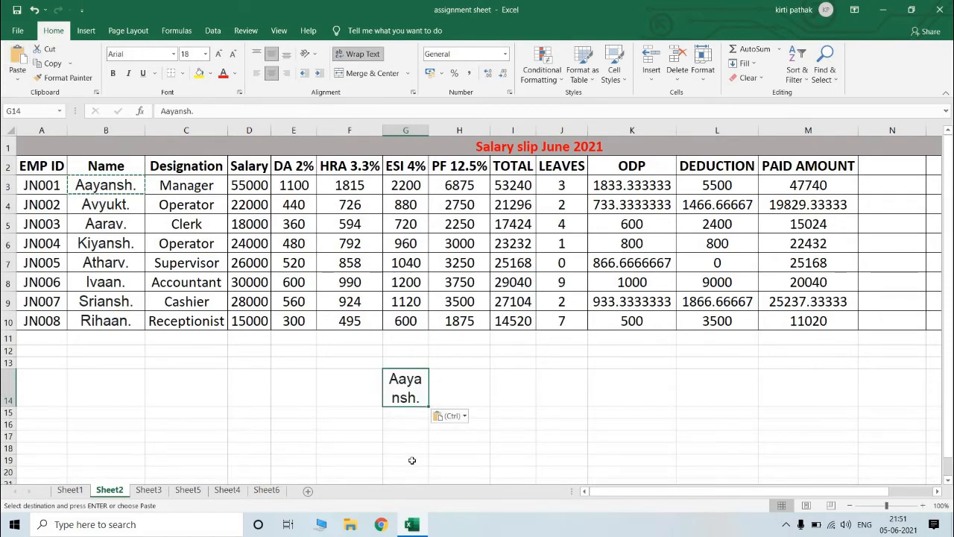
# Apply the formatting of the "Salary slip June 2021" title to the name in G14 with Format Painter.
pyautogui.click(537, 151)
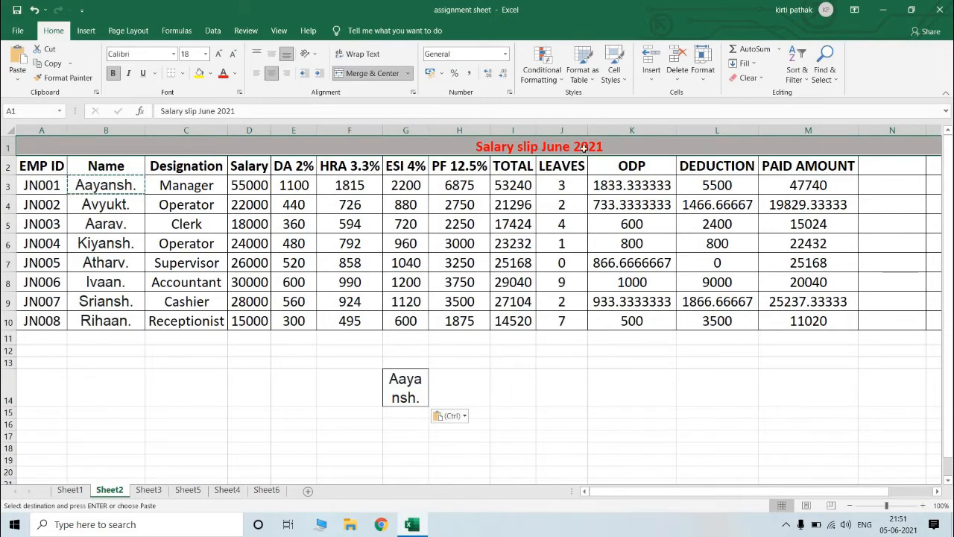
pyautogui.click(52, 77)
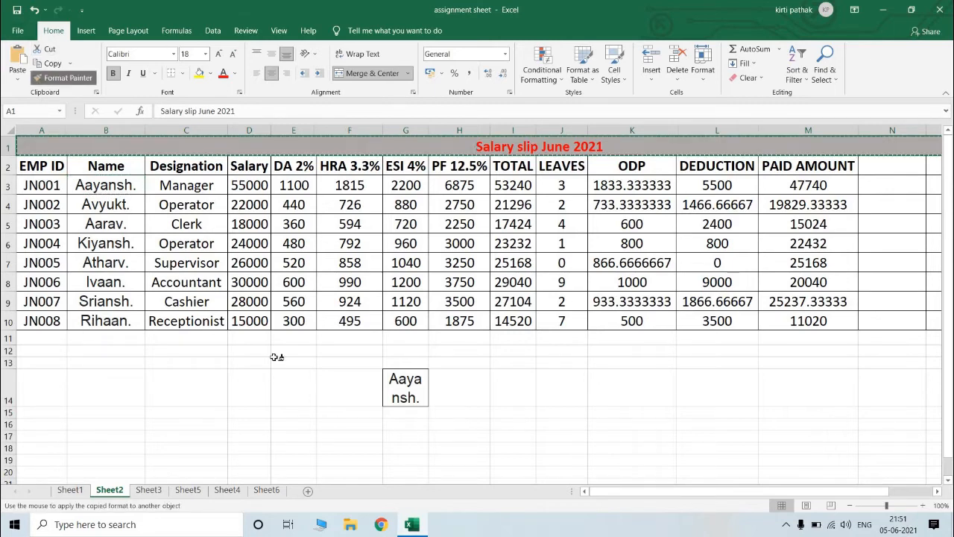
pyautogui.click(403, 387)
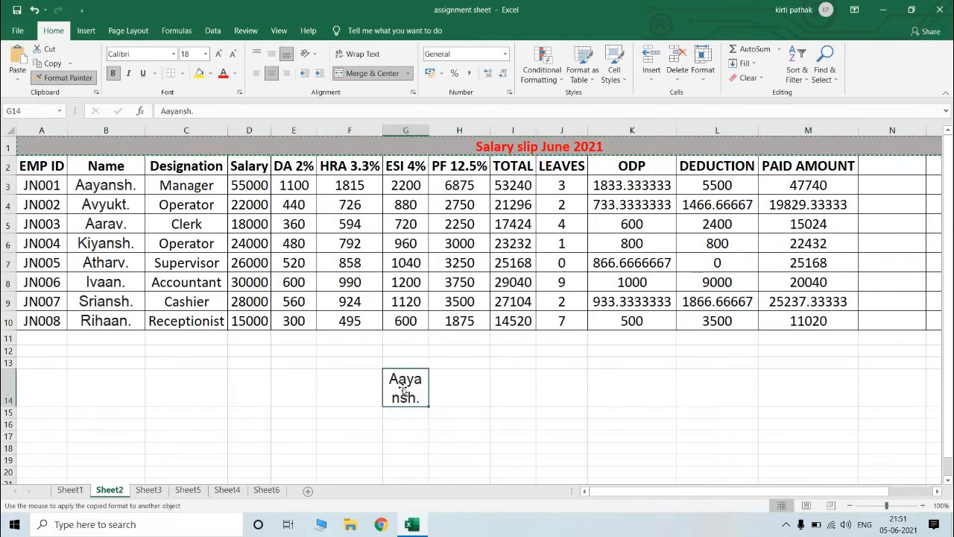
pyautogui.click(935, 492)
pyautogui.click(936, 491)
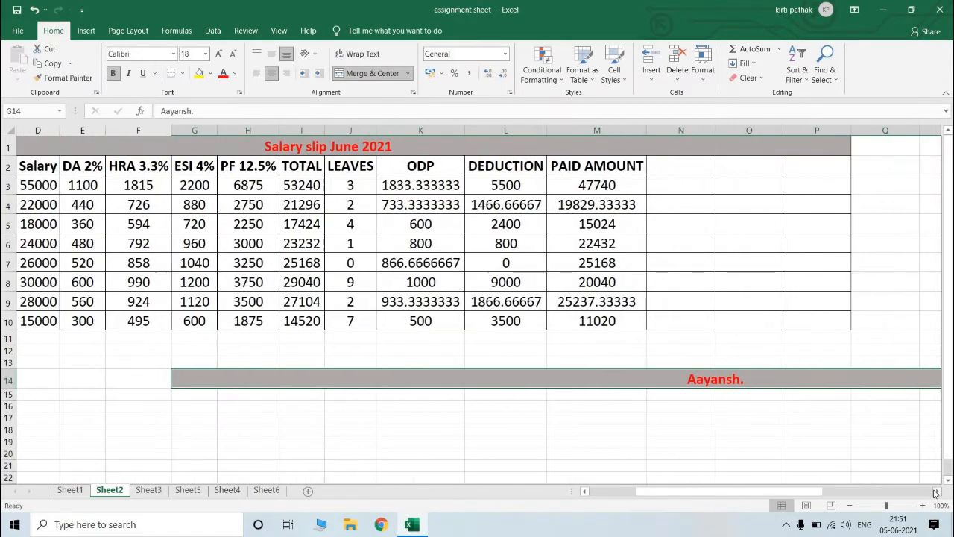
pyautogui.click(936, 491)
pyautogui.click(935, 491)
pyautogui.click(935, 492)
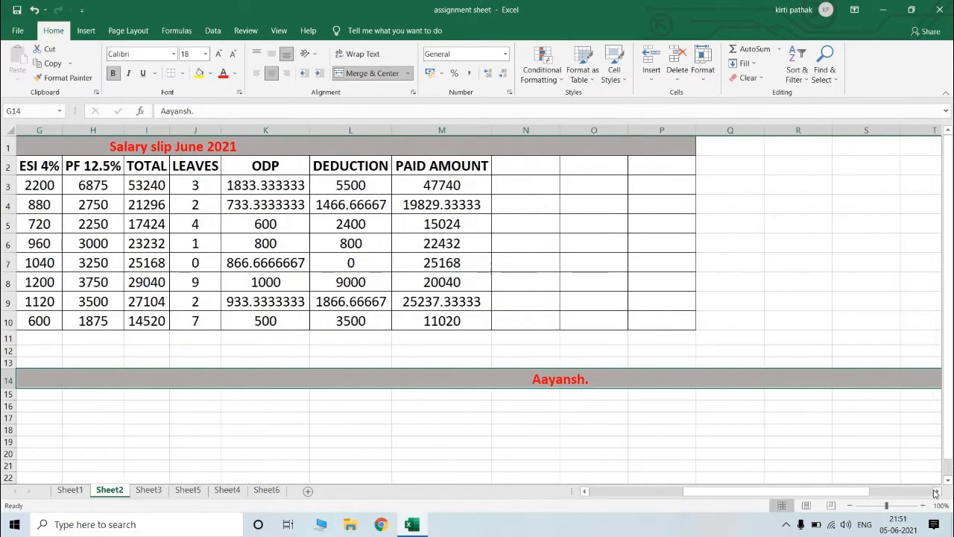
# Undo the painted formatting and the name pasted into G14, and return to cell A14.
pyautogui.hotkey('ctrl', 'z')
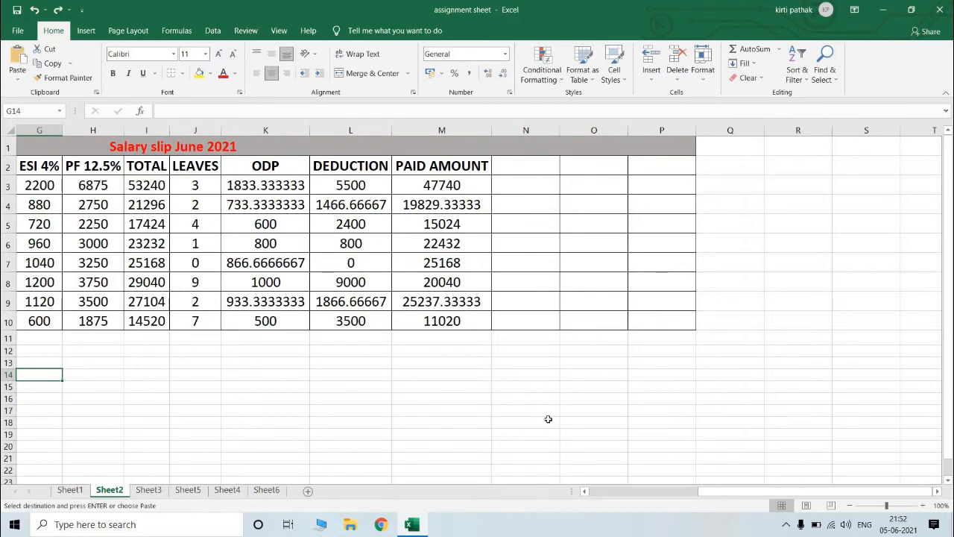
pyautogui.press('Left')
pyautogui.press('Left')
pyautogui.press('Left')
pyautogui.press('Left')
pyautogui.press('Left')
pyautogui.press('Left')
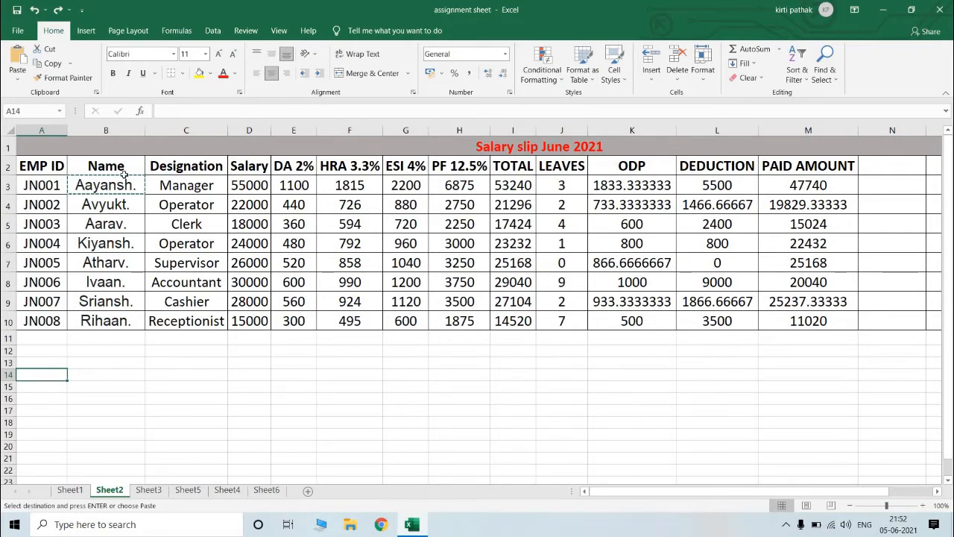
# Change the font of the Name column, B2:B11, to Bahnschrift Condensed and finally to Algerian.
pyautogui.moveTo(106, 165); pyautogui.dragTo(108, 339)
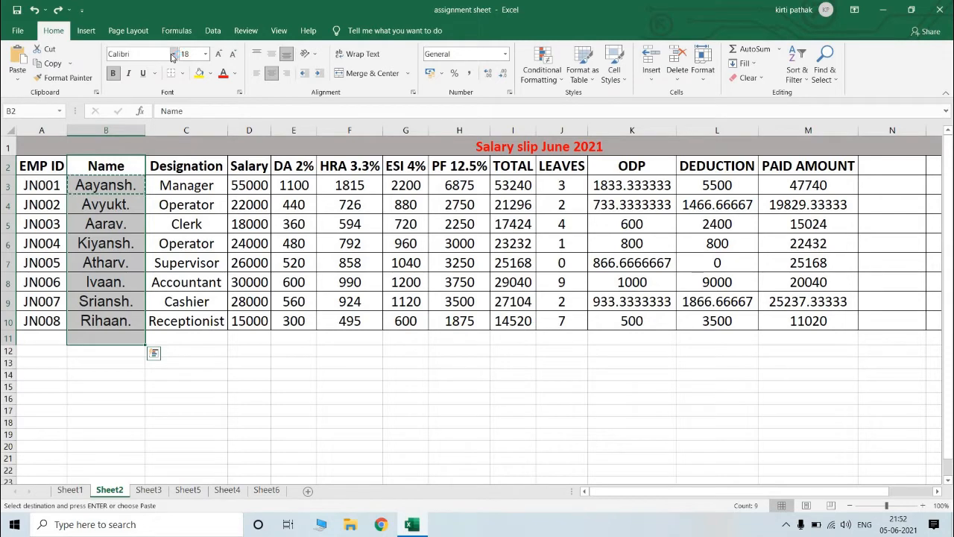
pyautogui.click(172, 54)
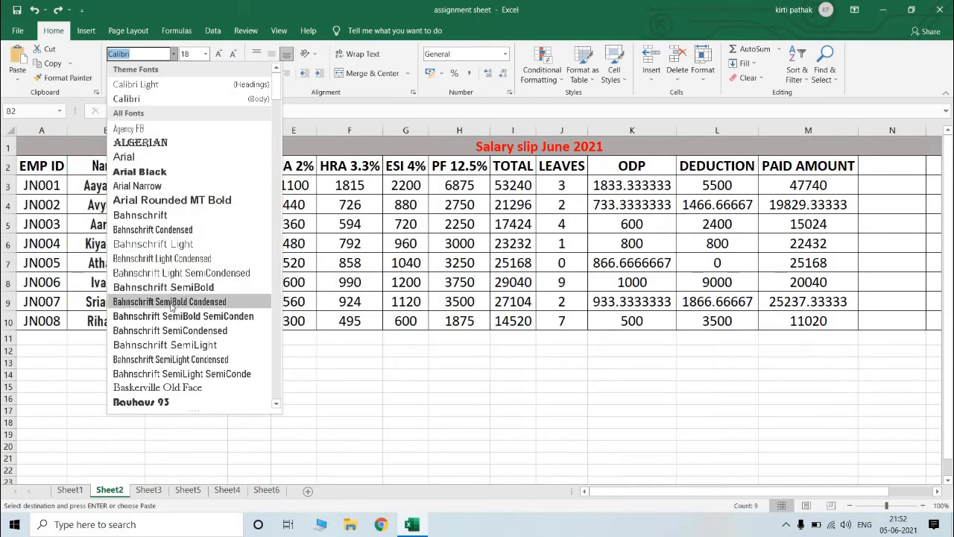
pyautogui.click(182, 229)
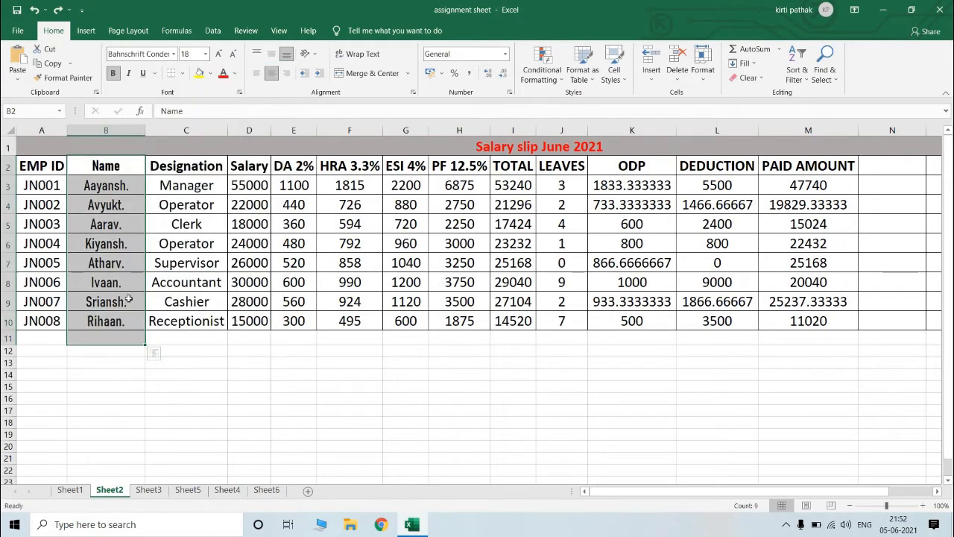
pyautogui.click(173, 54)
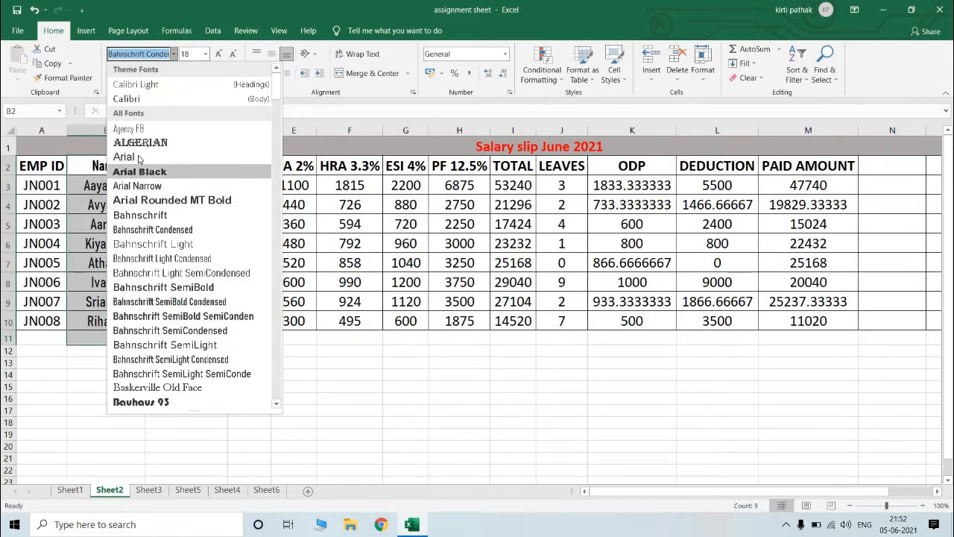
pyautogui.click(141, 142)
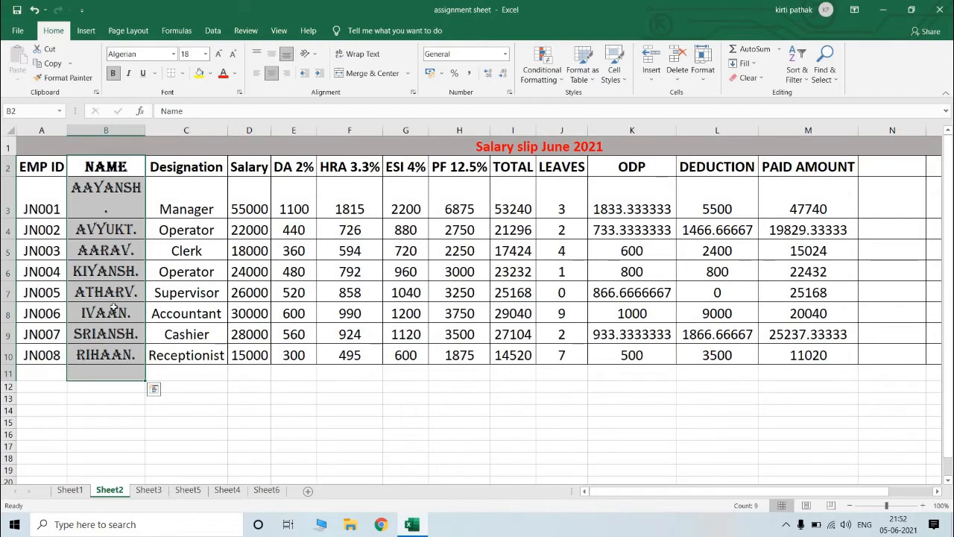
# Set the font size of the Designation column, C2:C10, to 24 and finally to 9.
pyautogui.click(193, 169)
pyautogui.moveTo(198, 185); pyautogui.dragTo(205, 357)
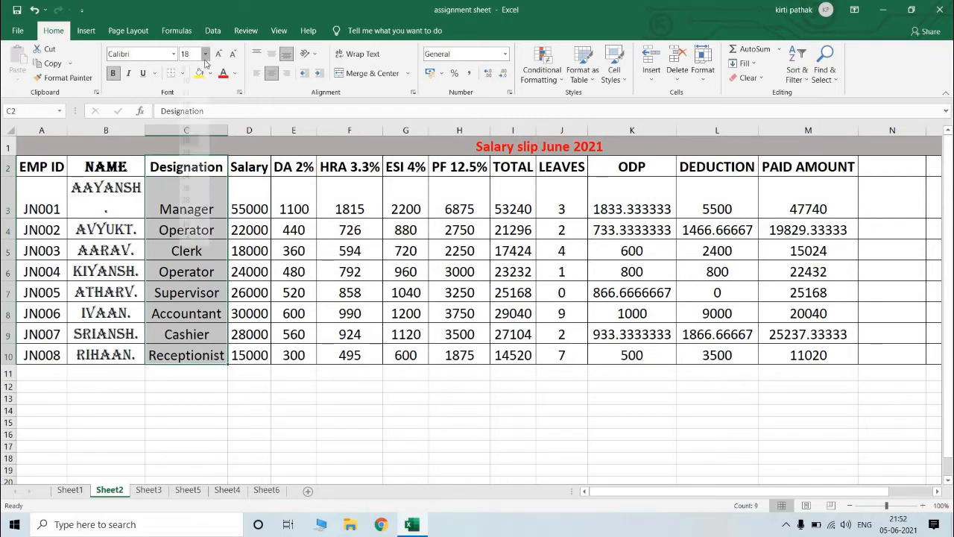
pyautogui.click(205, 54)
pyautogui.click(187, 192)
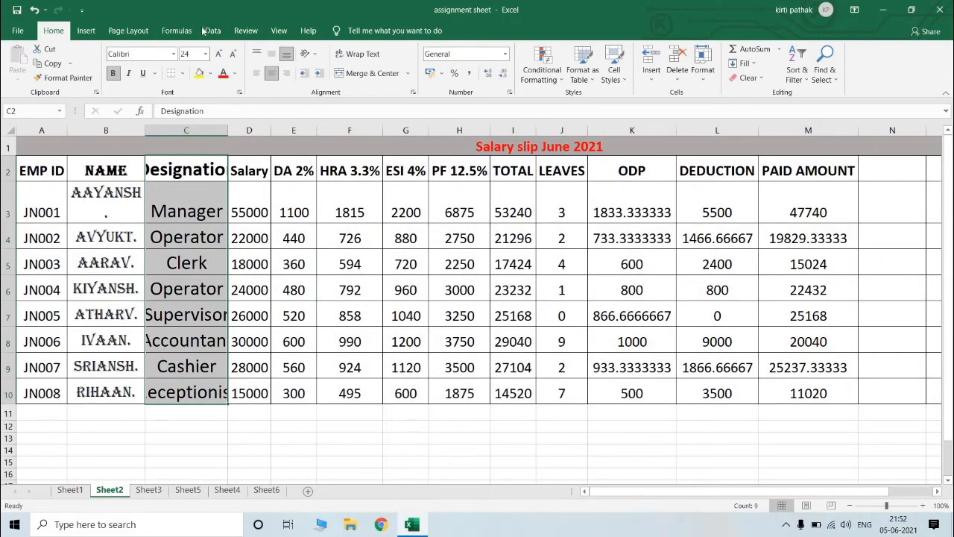
pyautogui.click(206, 57)
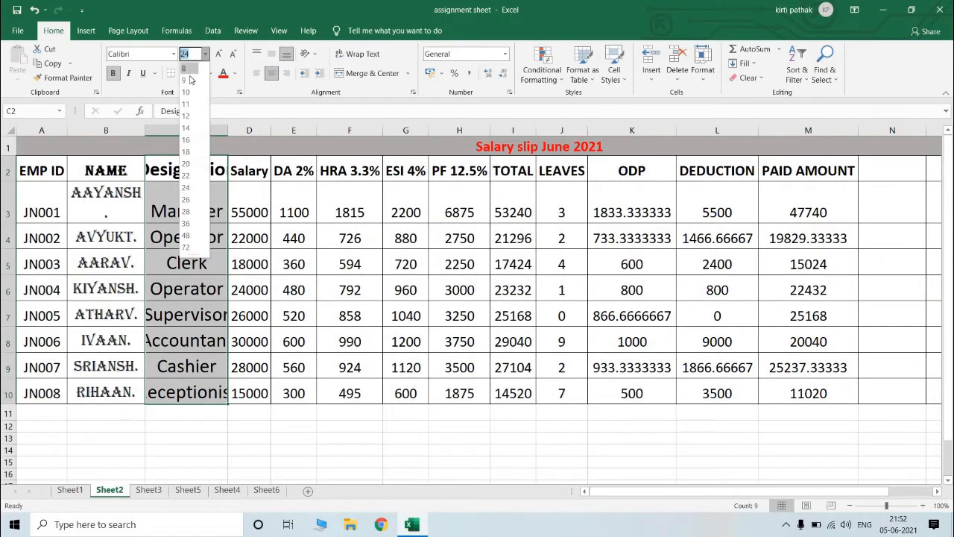
pyautogui.click(189, 79)
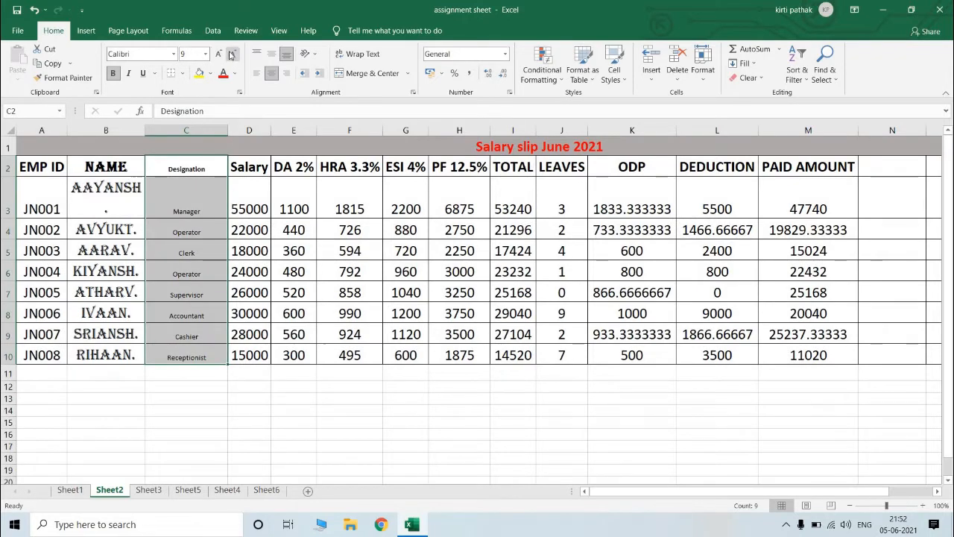
# Enlarge the Designation column's font through several sizes with Increase Font Size, and reduce it to 11 with Decrease Font Size.
pyautogui.click(218, 55)
pyautogui.click(218, 55)
pyautogui.click(218, 54)
pyautogui.click(218, 54)
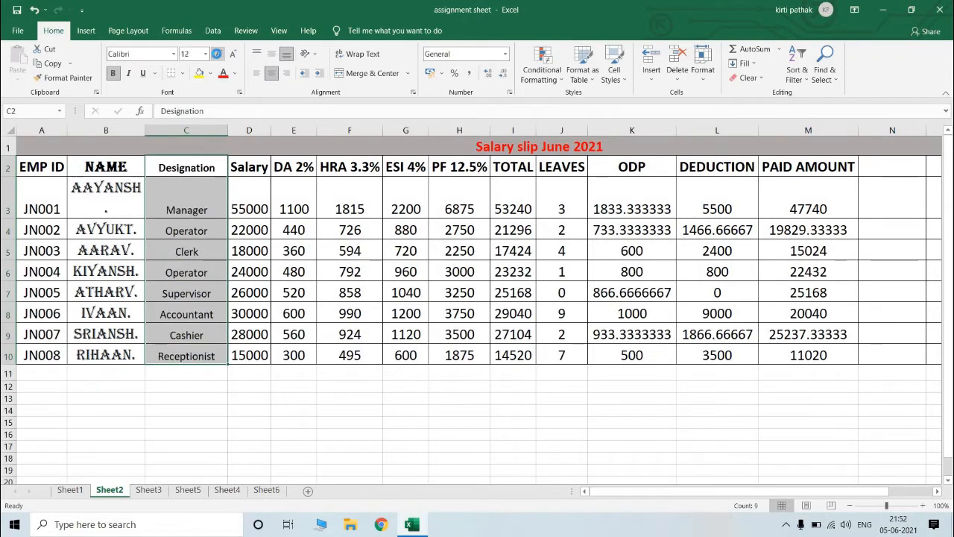
pyautogui.click(219, 55)
pyautogui.click(218, 54)
pyautogui.click(218, 55)
pyautogui.click(234, 56)
pyautogui.click(233, 56)
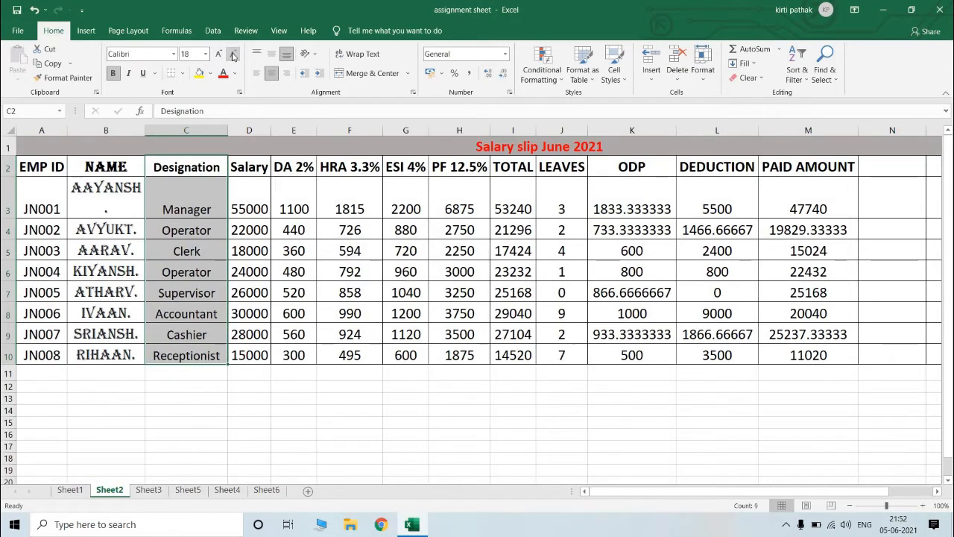
pyautogui.click(234, 56)
pyautogui.click(233, 56)
pyautogui.click(233, 56)
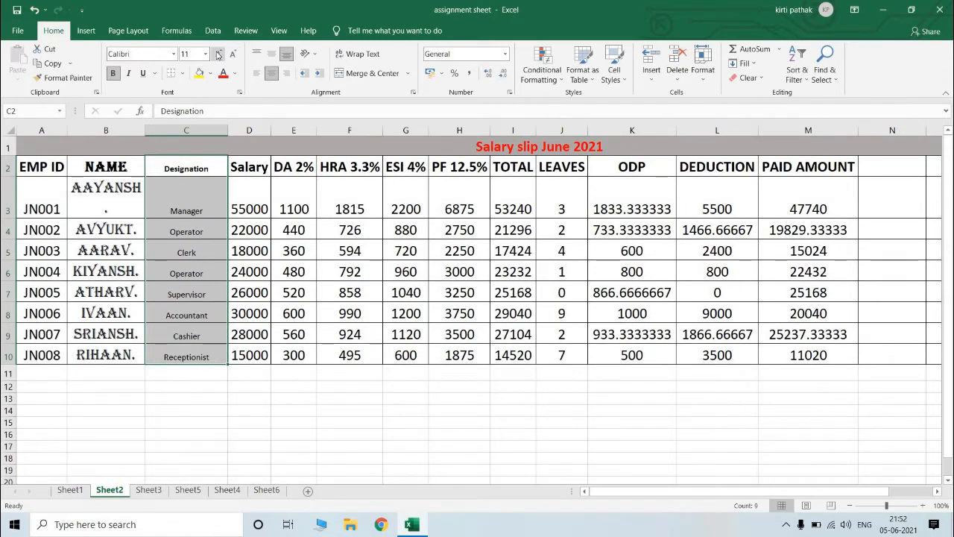
# Increase the Designation column's font size stepwise to 16, and decrease it to 12.
pyautogui.click(219, 55)
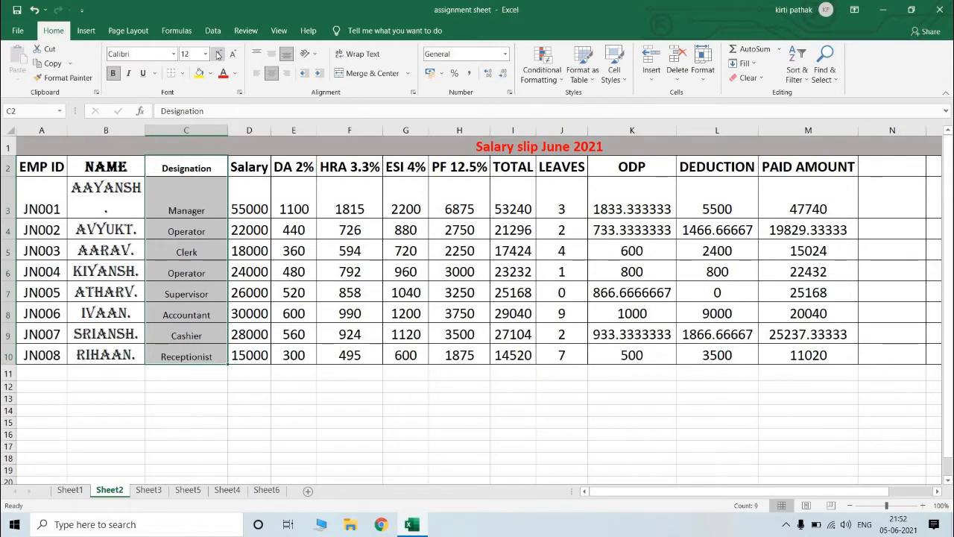
pyautogui.click(218, 54)
pyautogui.click(218, 54)
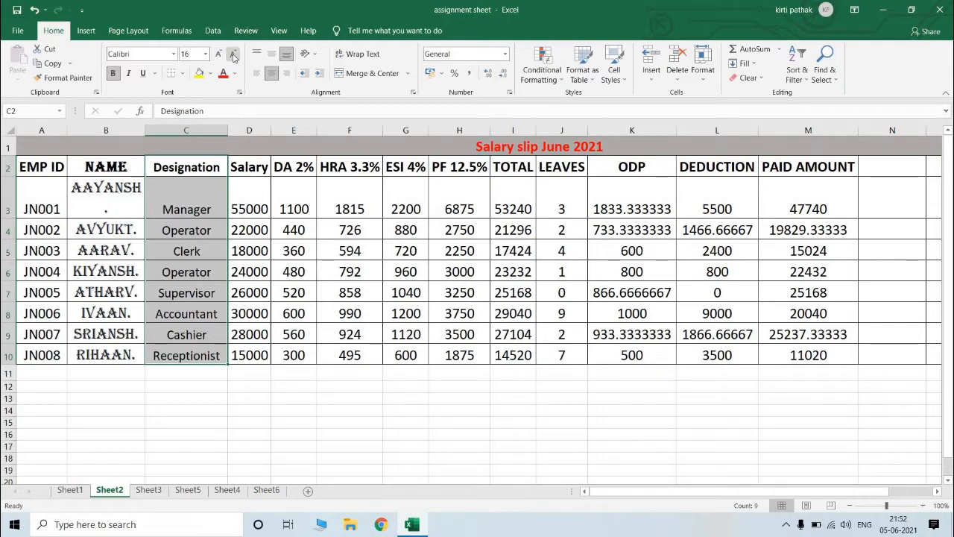
pyautogui.click(233, 56)
pyautogui.click(233, 56)
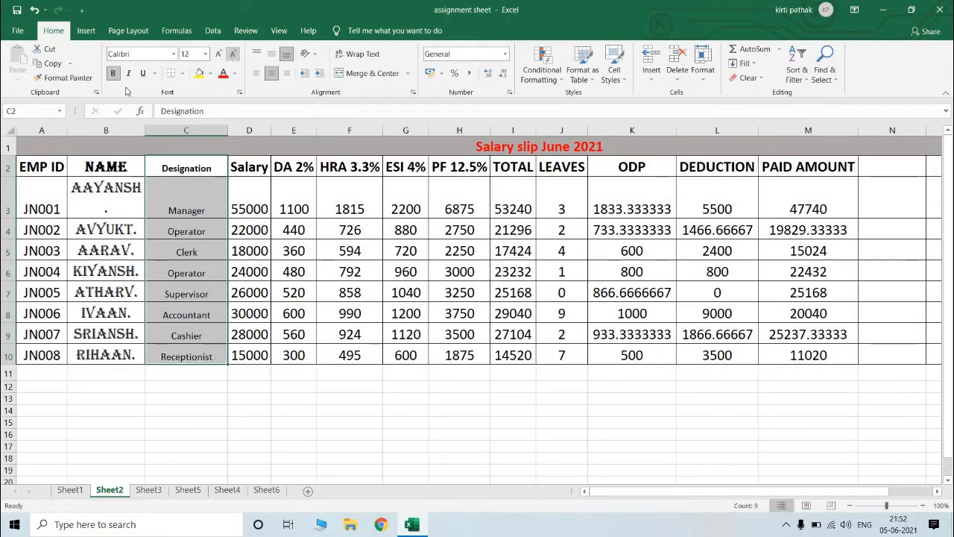
# Fill the Designation column, C2:C10, with dark gold and set its font color to a light blue.
pyautogui.click(210, 74)
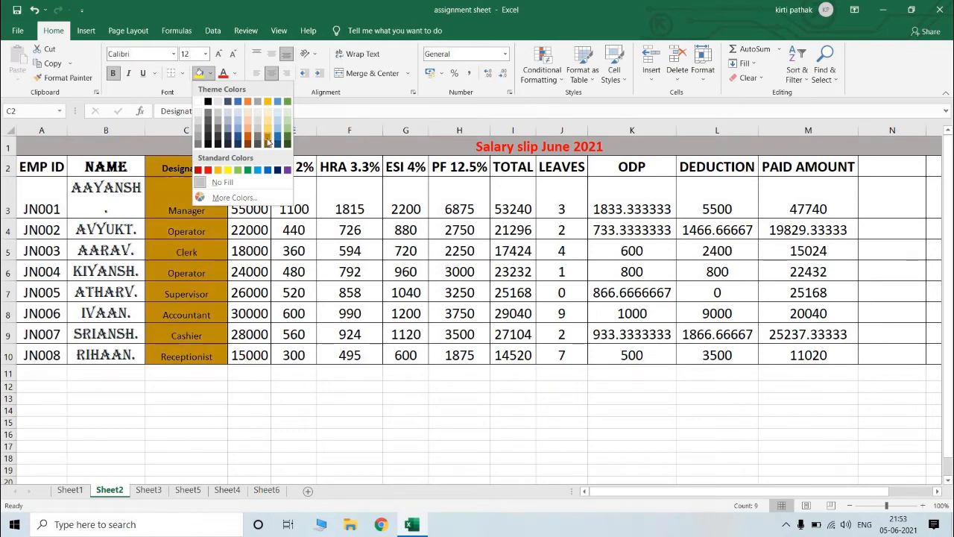
pyautogui.click(265, 142)
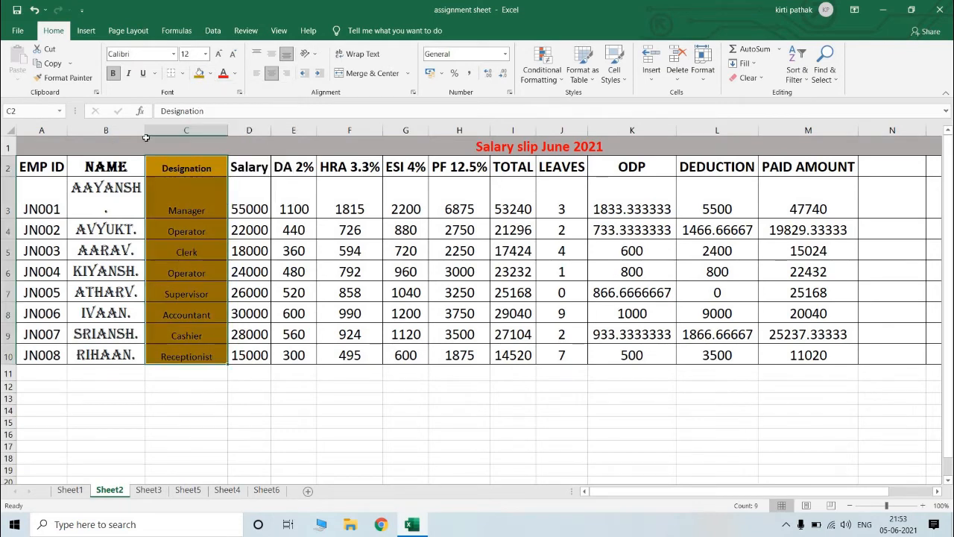
pyautogui.click(236, 73)
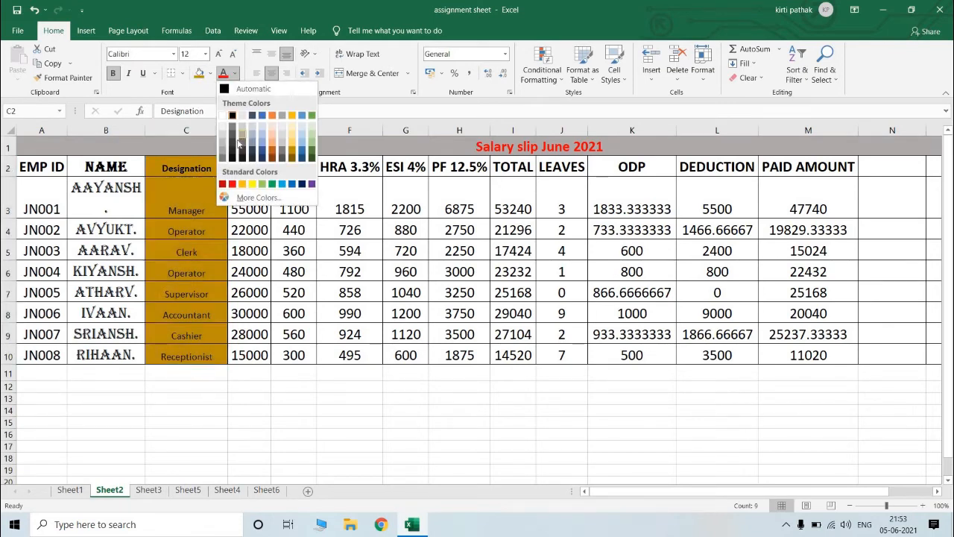
pyautogui.click(304, 146)
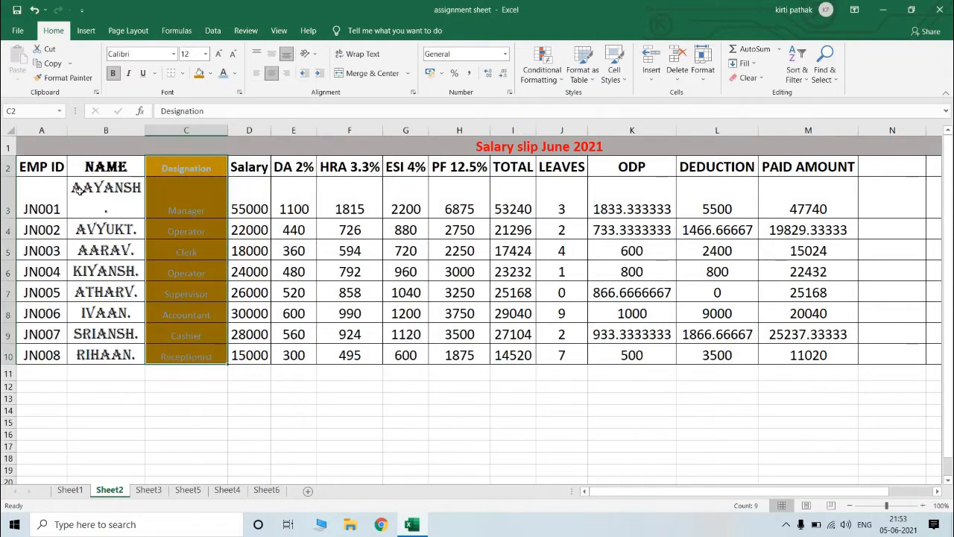
pyautogui.click(185, 77)
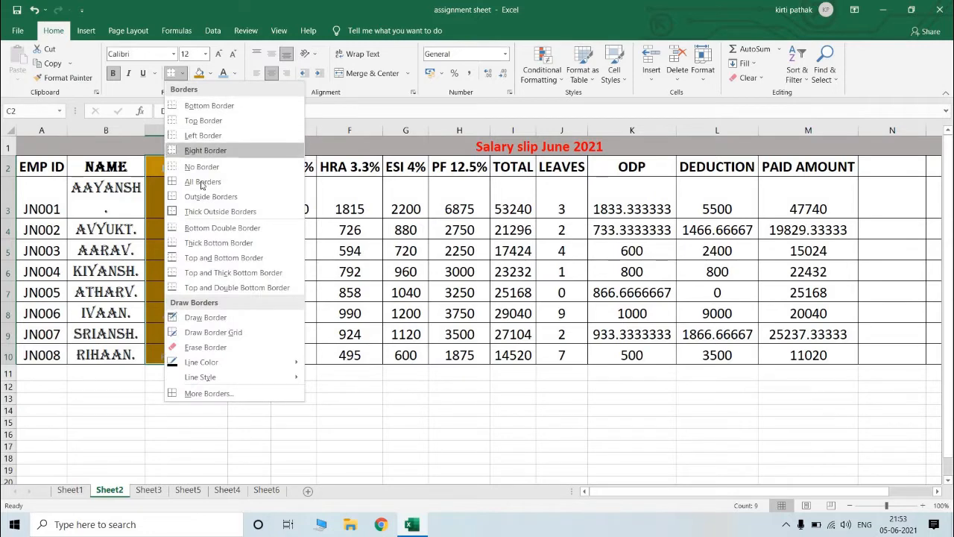
pyautogui.click(183, 429)
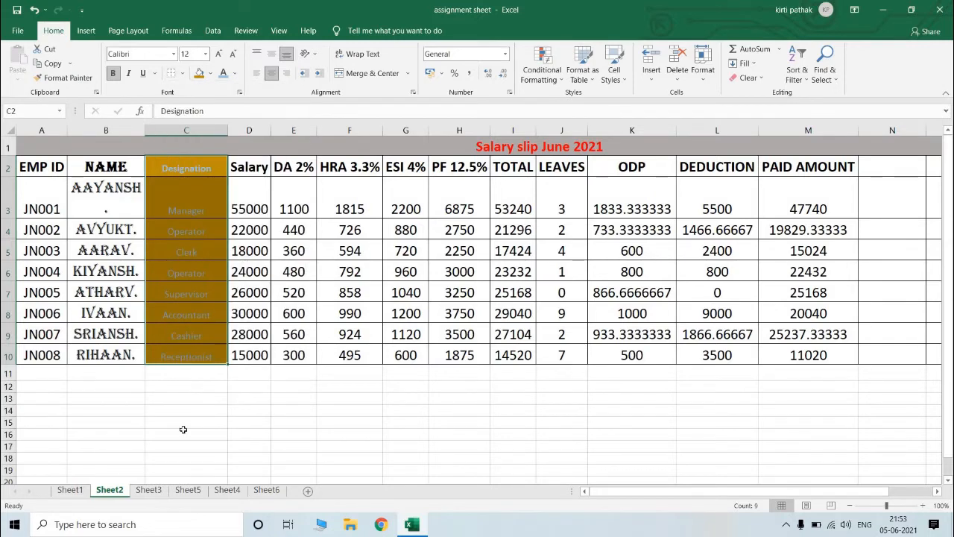
pyautogui.click(264, 421)
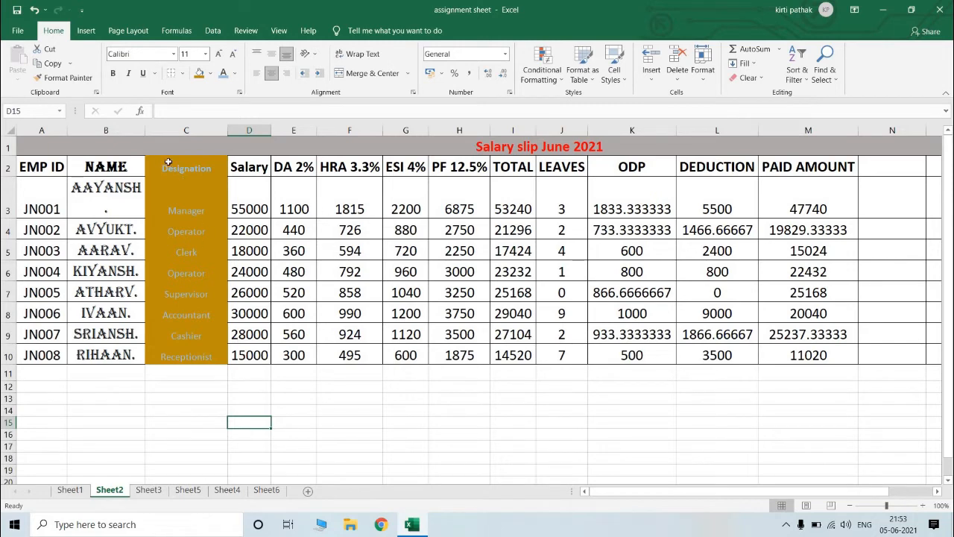
# Apply a bottom border to the Designation column, C2:C10.
pyautogui.moveTo(168, 163); pyautogui.dragTo(250, 356)
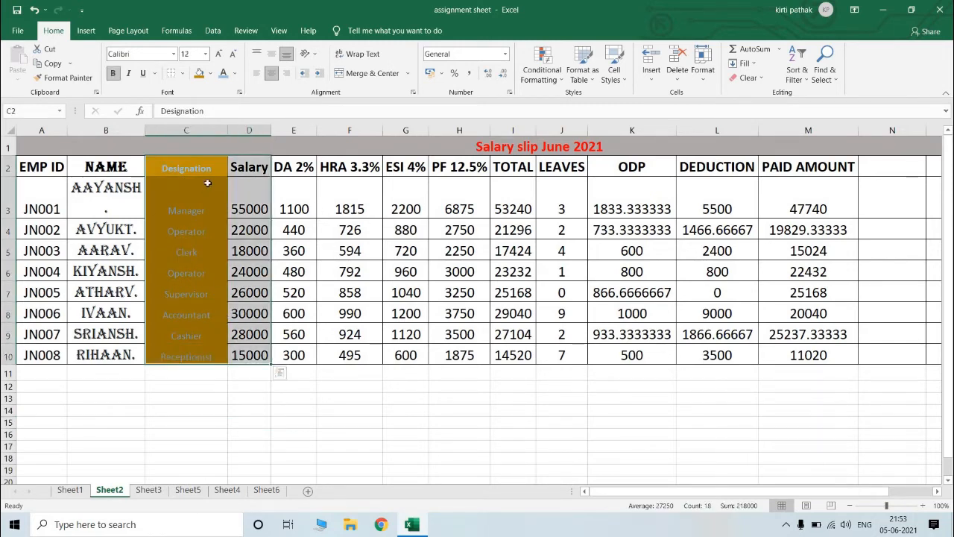
pyautogui.moveTo(196, 165); pyautogui.dragTo(211, 358)
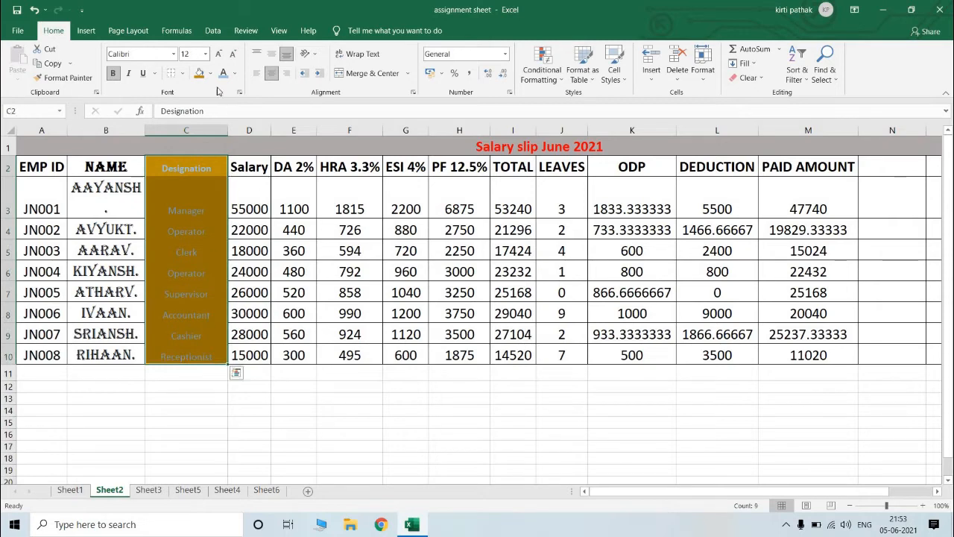
pyautogui.click(183, 75)
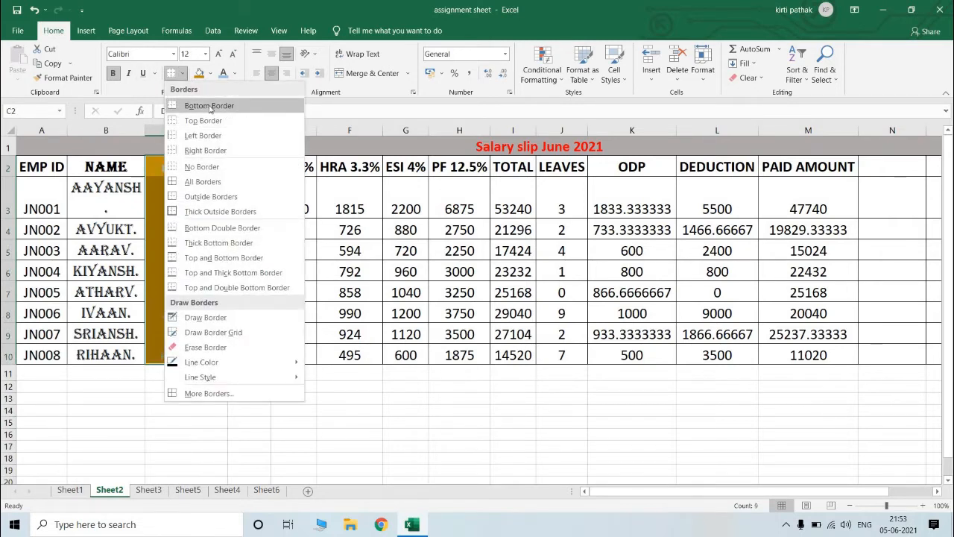
pyautogui.click(208, 106)
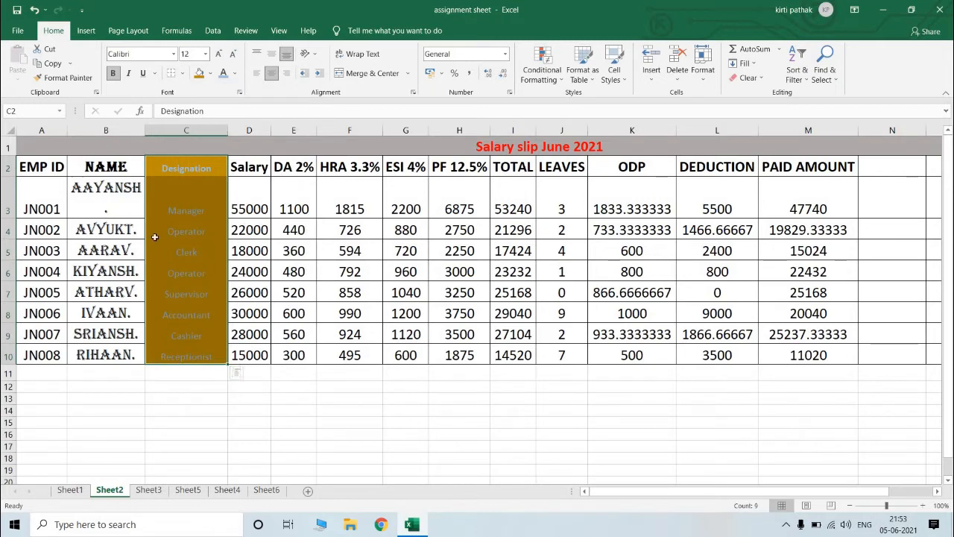
pyautogui.click(267, 410)
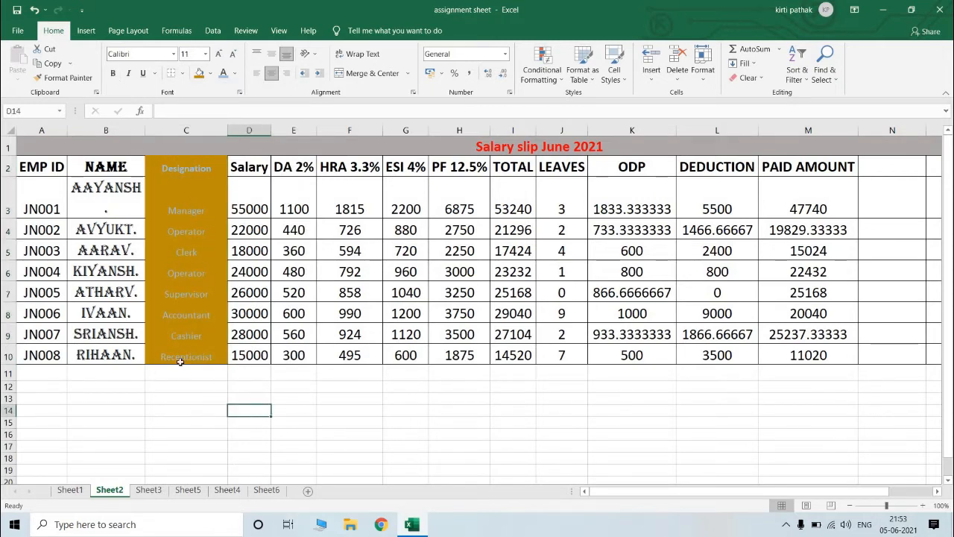
# Apply all borders to the cells of the Designation column, C2:C10.
pyautogui.moveTo(201, 169); pyautogui.dragTo(216, 349)
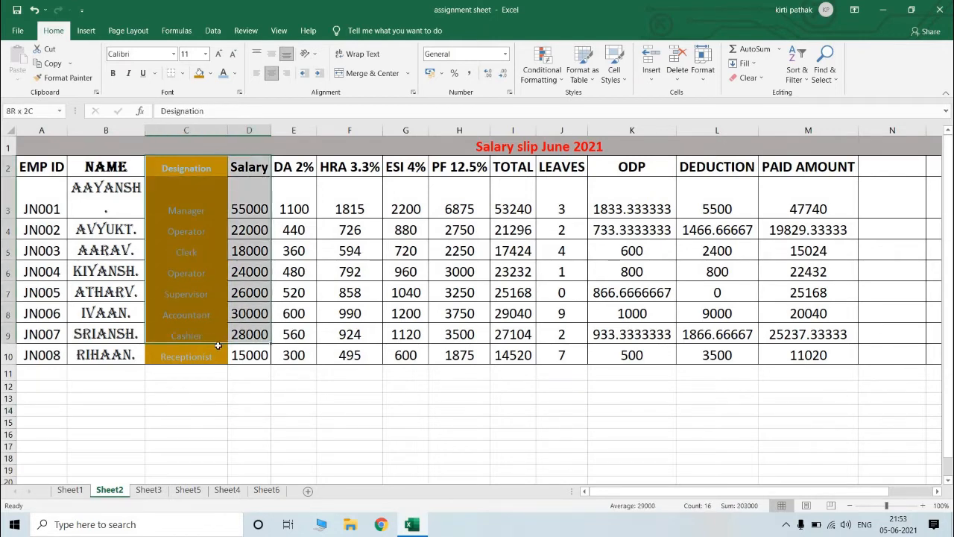
pyautogui.click(183, 73)
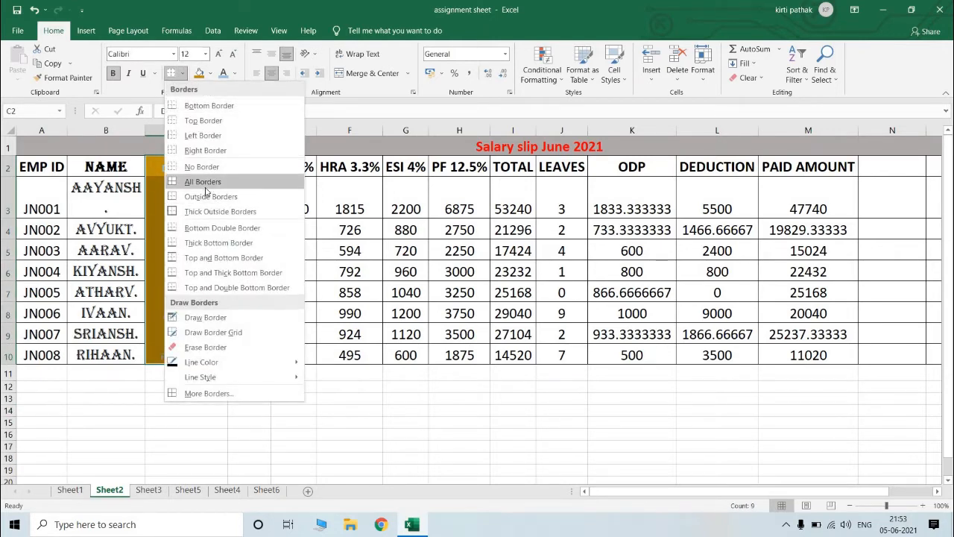
pyautogui.click(203, 182)
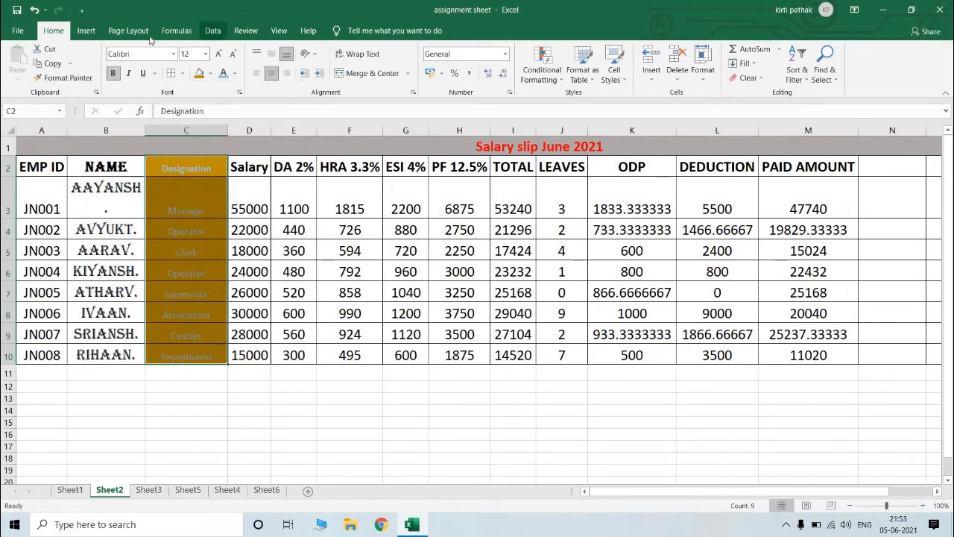
# Draw border lines along the upper and lower edges of the empty cells D13 and F13 with Draw Border.
pyautogui.click(183, 73)
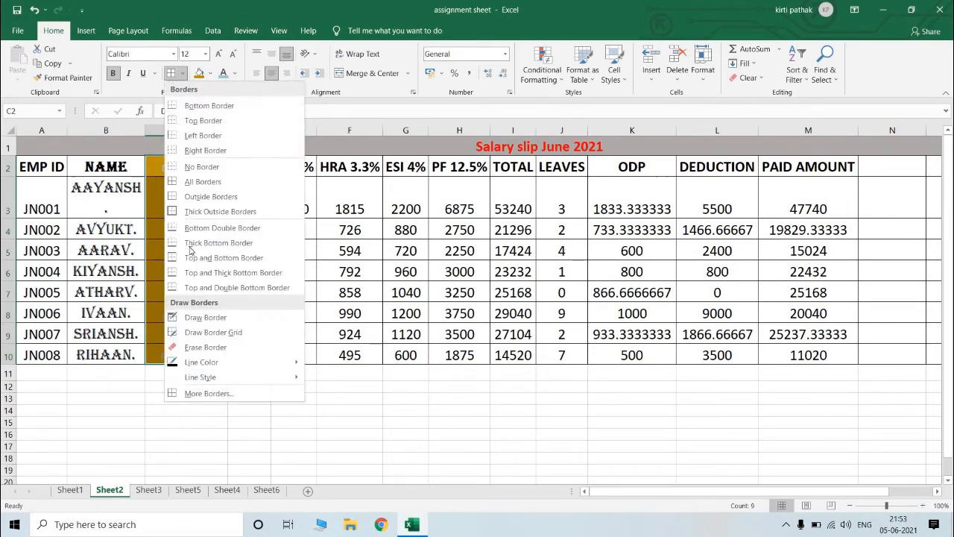
pyautogui.click(202, 318)
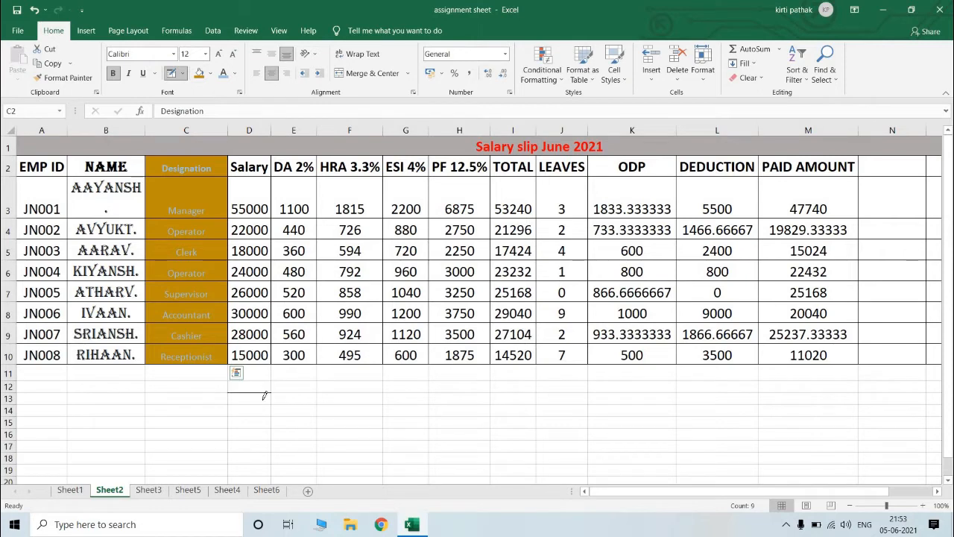
pyautogui.click(264, 403)
pyautogui.click(321, 392)
pyautogui.click(321, 404)
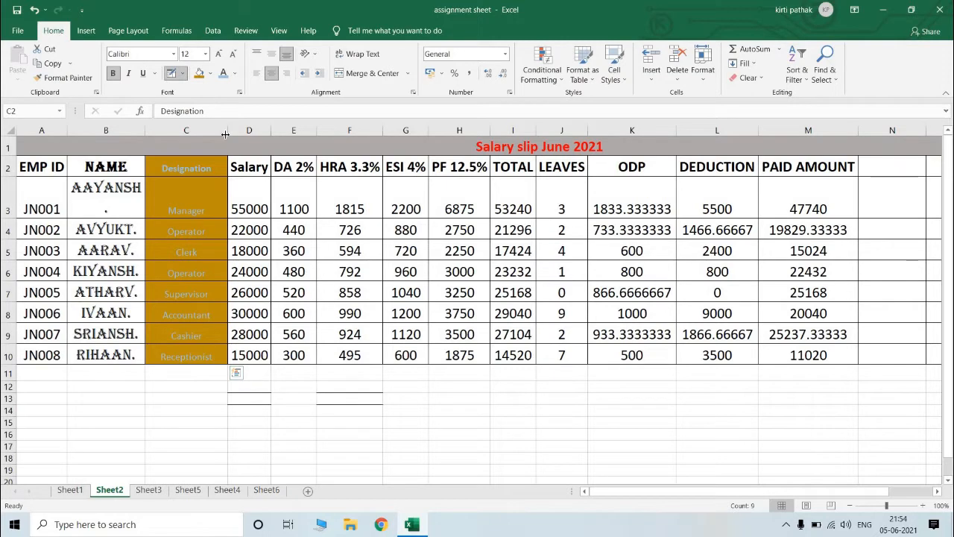
# Erase the drawn border lines around the empty cells D13 and F13 with Erase Border.
pyautogui.click(182, 73)
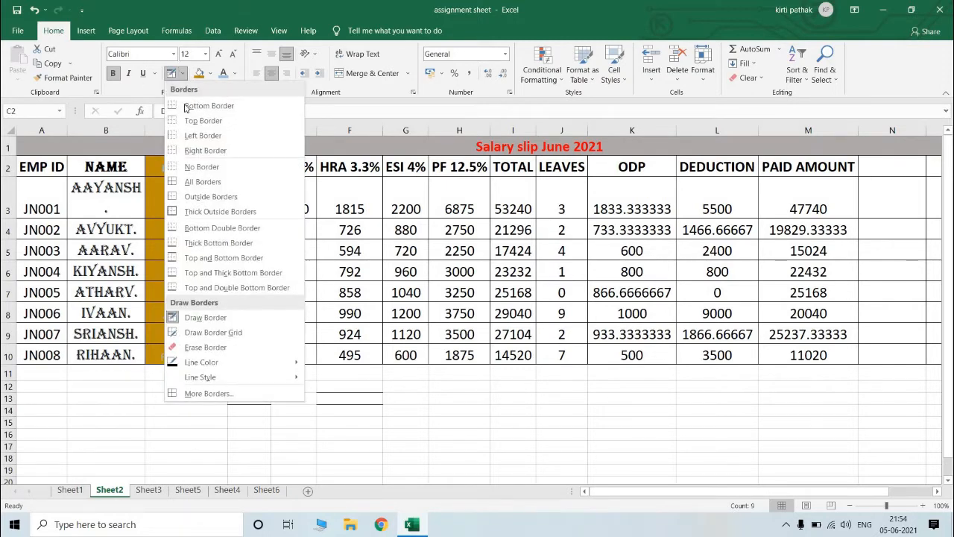
pyautogui.click(205, 348)
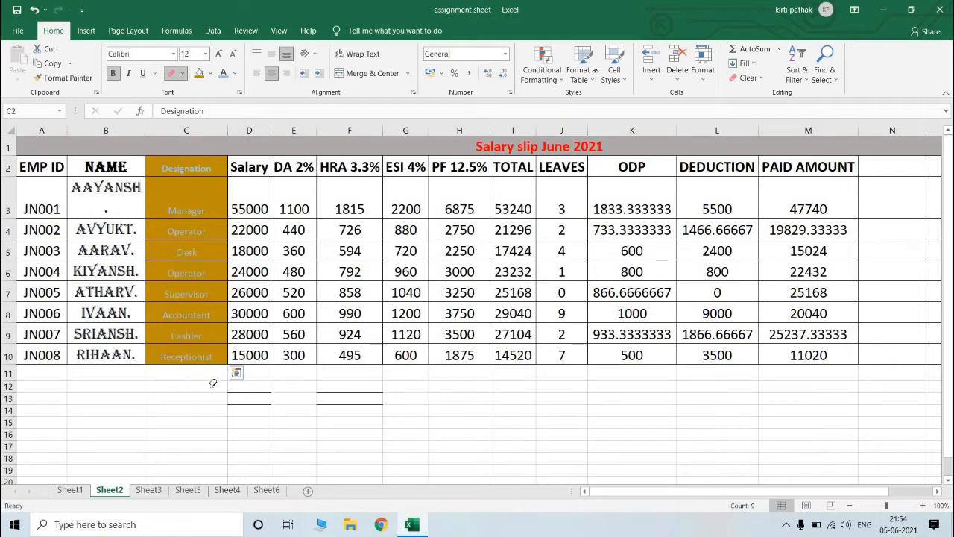
pyautogui.moveTo(215, 386); pyautogui.dragTo(261, 405)
pyautogui.moveTo(342, 412); pyautogui.dragTo(343, 416)
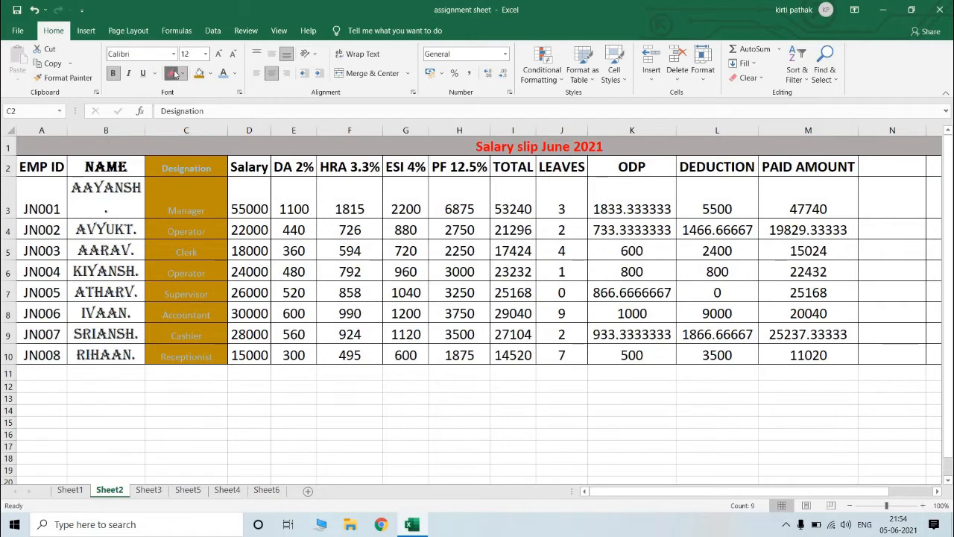
# Apply Thick Outside Borders to the Designation column, C2:C10.
pyautogui.click(182, 73)
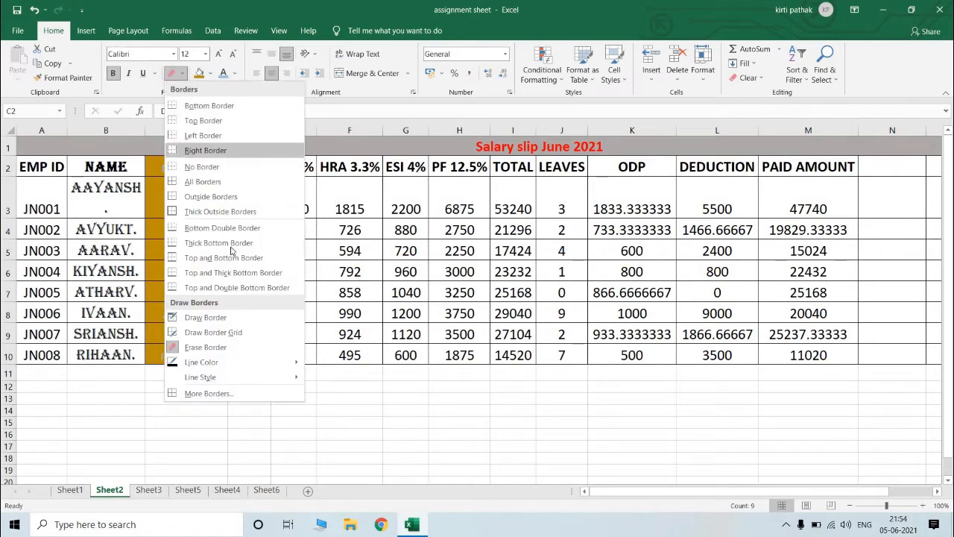
pyautogui.click(205, 212)
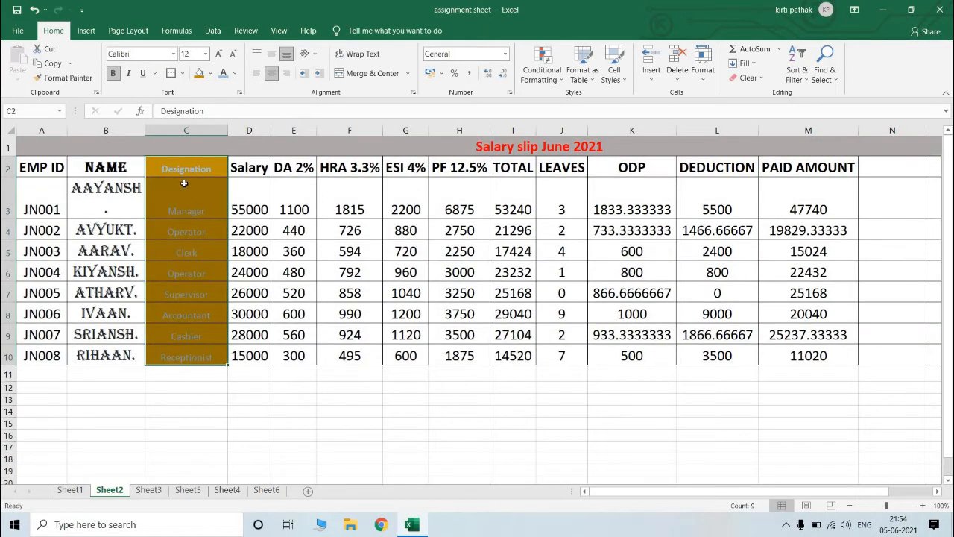
pyautogui.click(201, 400)
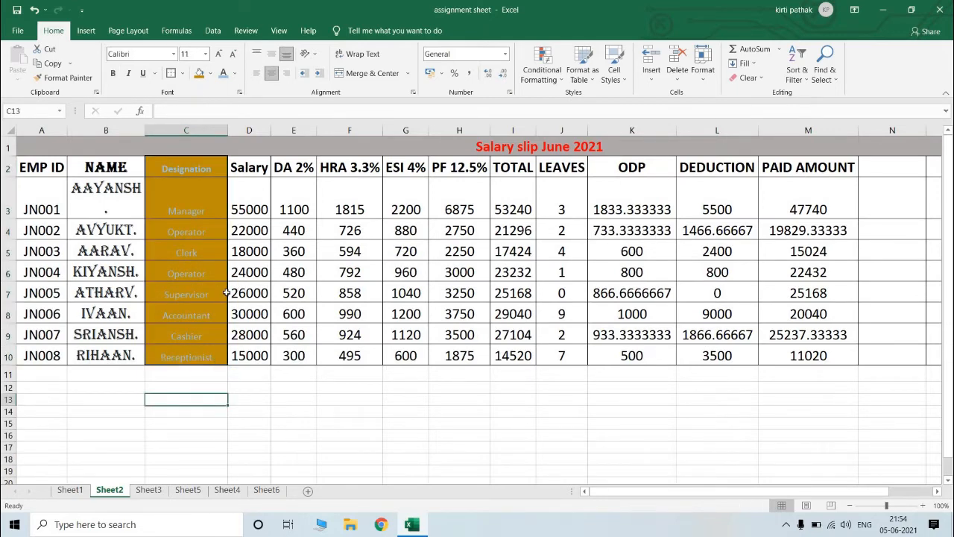
# Set the border line color to dark orange and draw a border around the block C3:F8.
pyautogui.moveTo(187, 168); pyautogui.dragTo(187, 356)
pyautogui.click(185, 74)
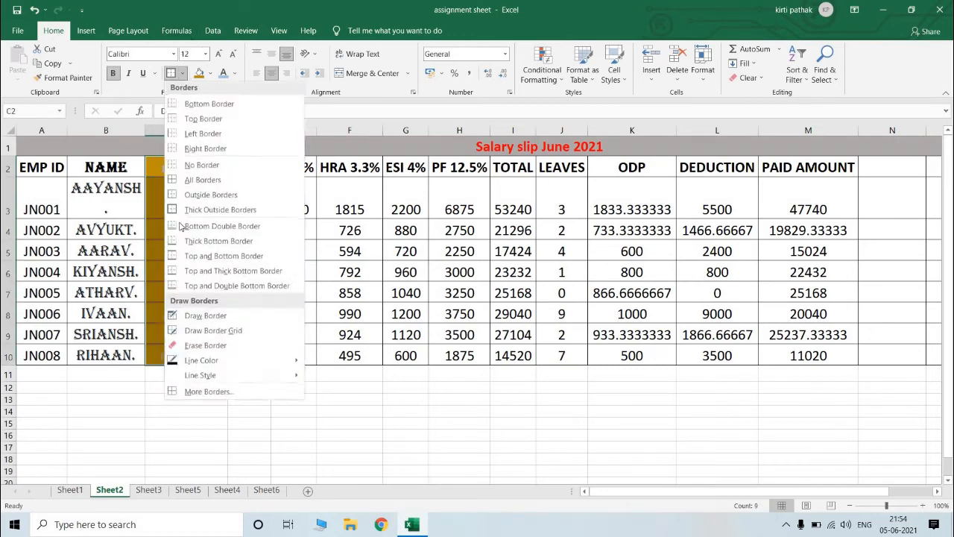
pyautogui.moveTo(266, 365)
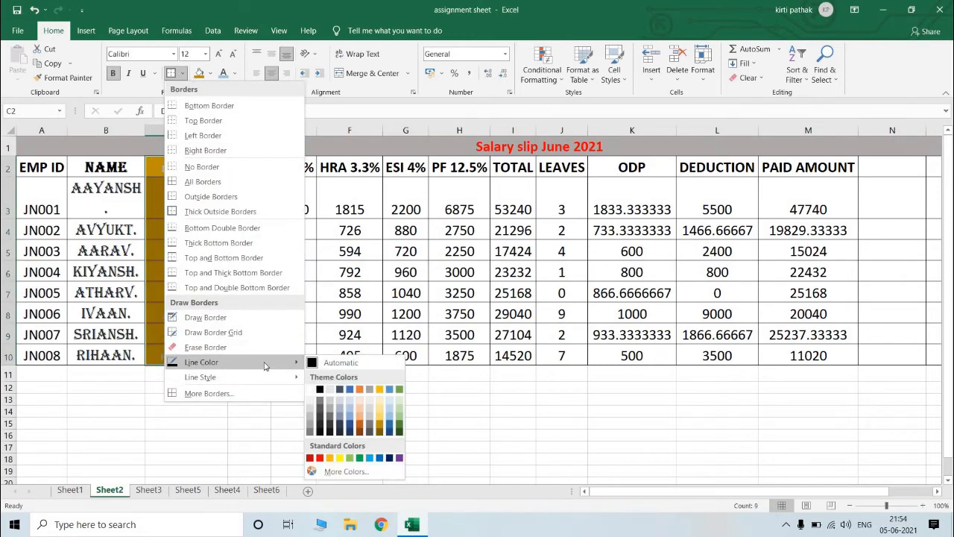
pyautogui.click(360, 423)
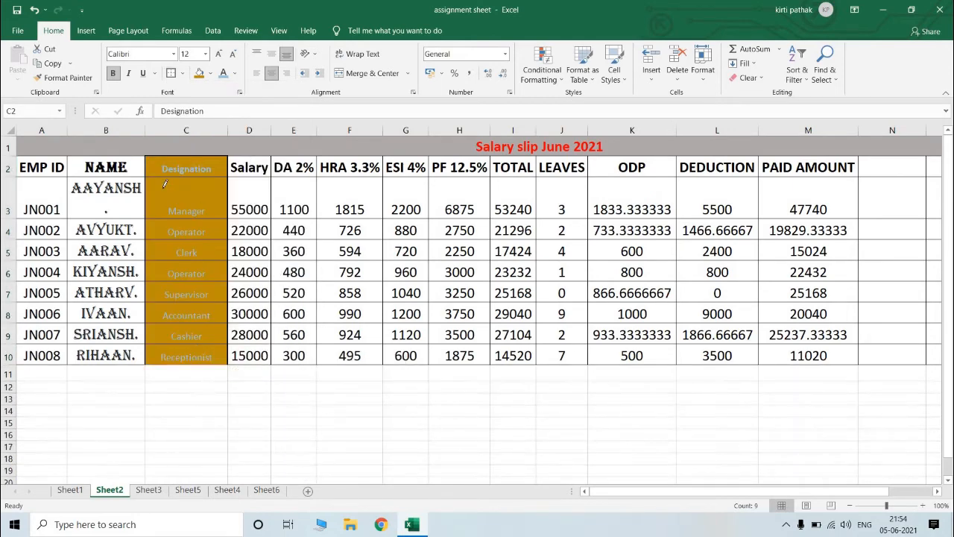
pyautogui.moveTo(165, 184)
pyautogui.mouseDown()
pyautogui.moveTo(233, 307)
pyautogui.moveTo(295, 327)
pyautogui.moveTo(379, 313)
pyautogui.moveTo(336, 307)
pyautogui.moveTo(341, 313)
pyautogui.mouseUp()
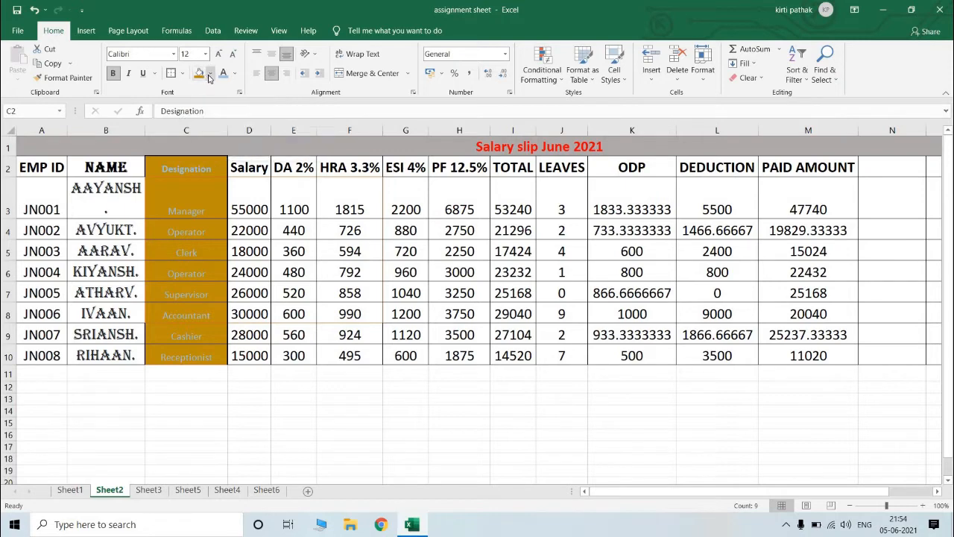
# Choose a heavier solid border line style and draw the orange border around the Designation column.
pyautogui.click(210, 73)
pyautogui.click(182, 74)
pyautogui.click(182, 73)
pyautogui.moveTo(247, 380)
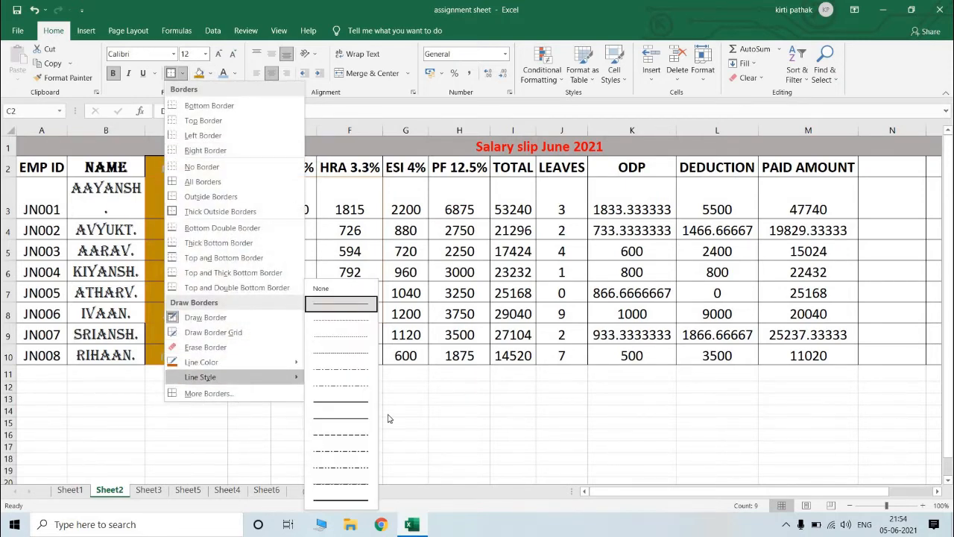
pyautogui.click(342, 403)
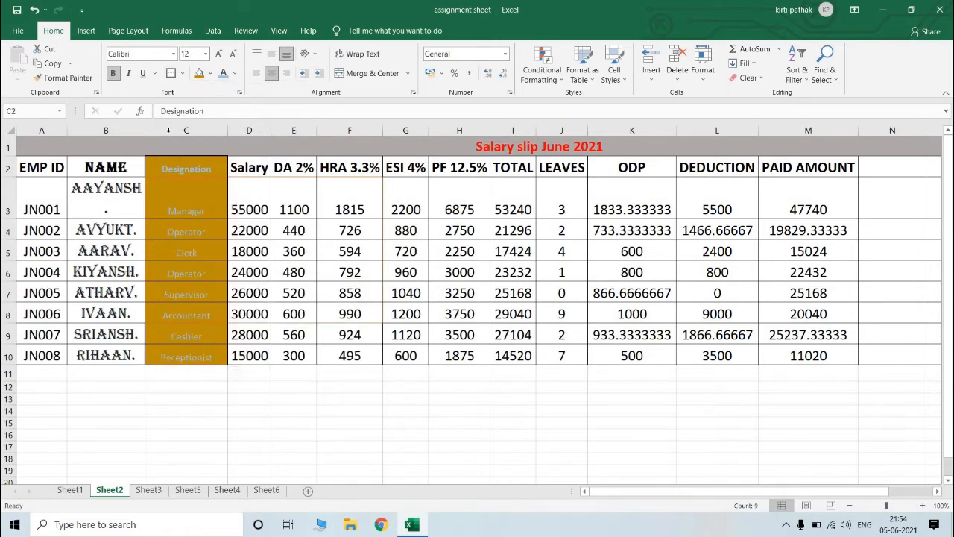
pyautogui.moveTo(187, 209); pyautogui.dragTo(213, 352)
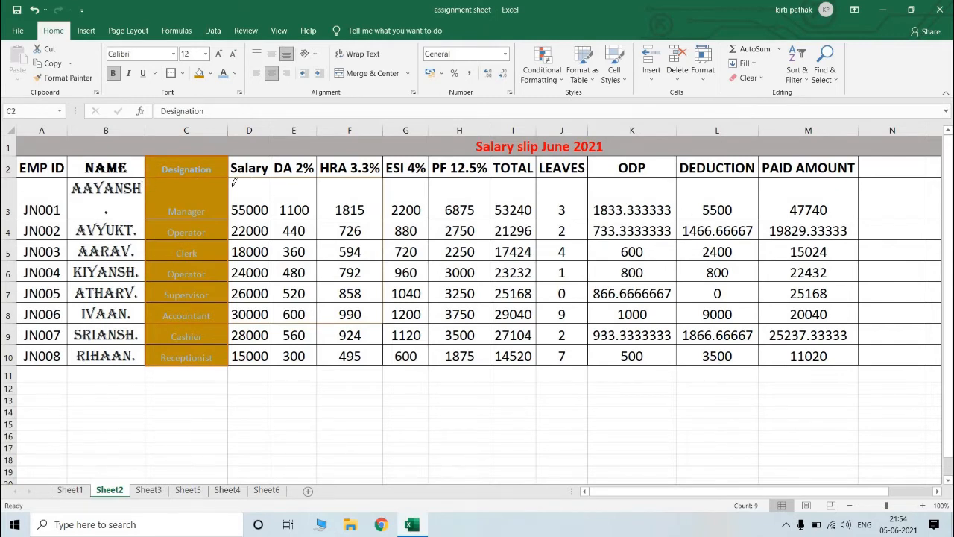
# Draw orange border lines below the empty cell D15, above E15 and along the left edge of C11:C12.
pyautogui.click(260, 430)
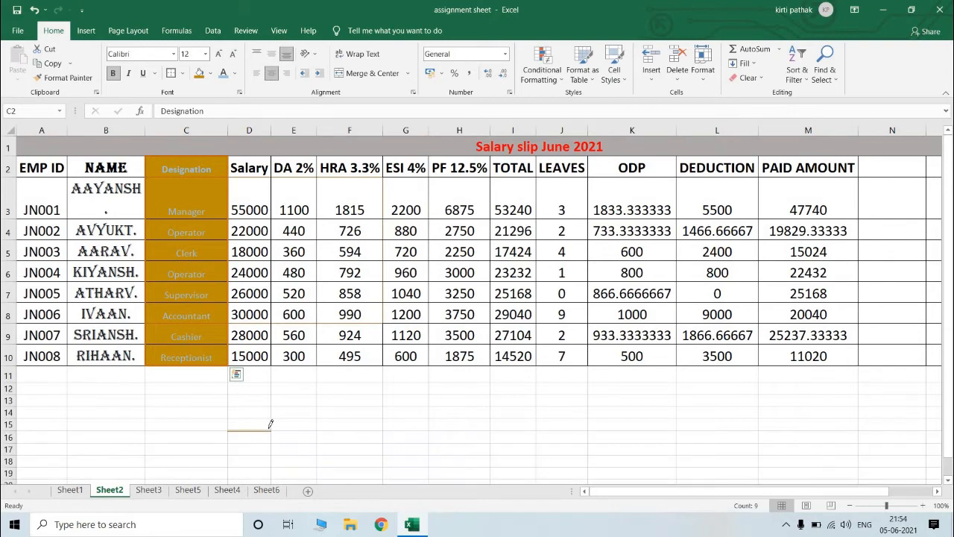
pyautogui.click(305, 418)
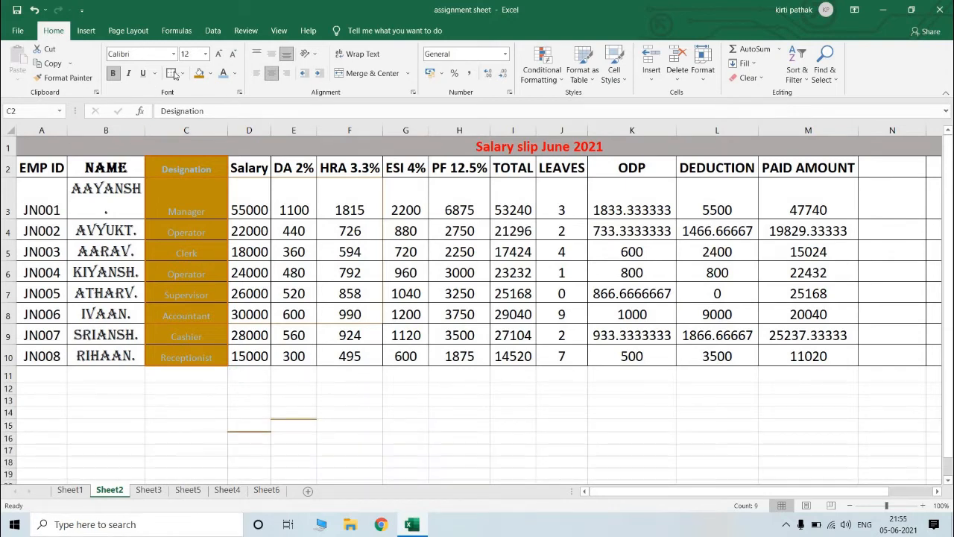
pyautogui.click(140, 386)
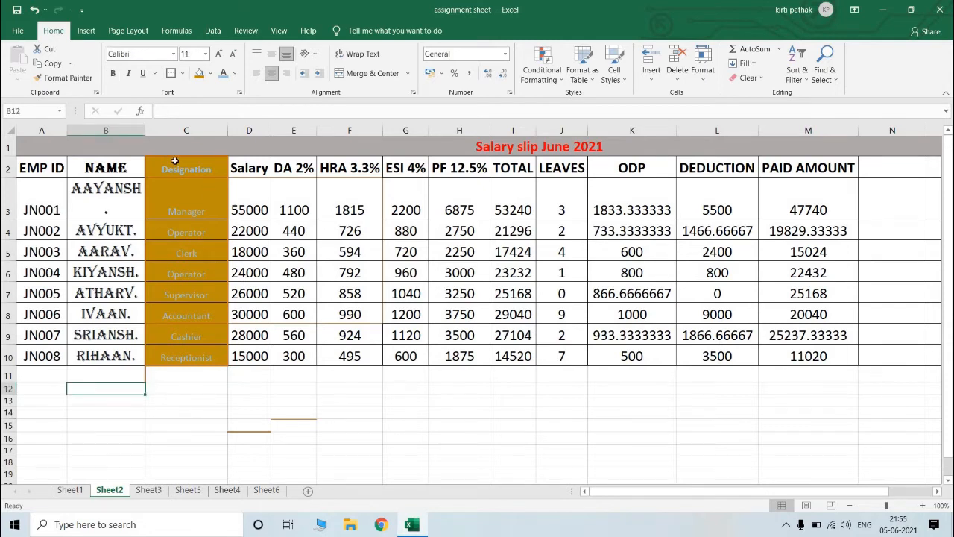
# Make the Designation column, C2:C10, bold, italic and underlined.
pyautogui.moveTo(175, 160); pyautogui.dragTo(186, 358)
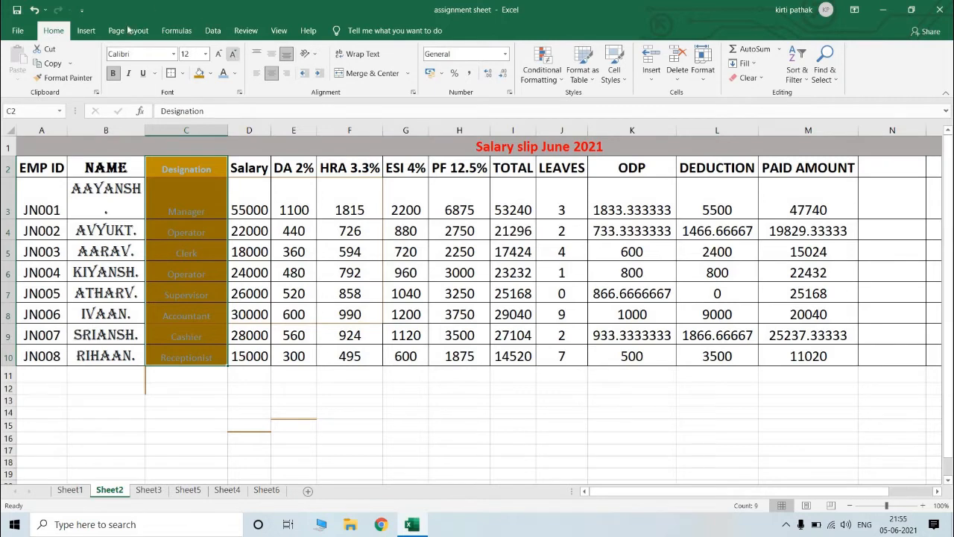
pyautogui.click(116, 73)
pyautogui.click(116, 74)
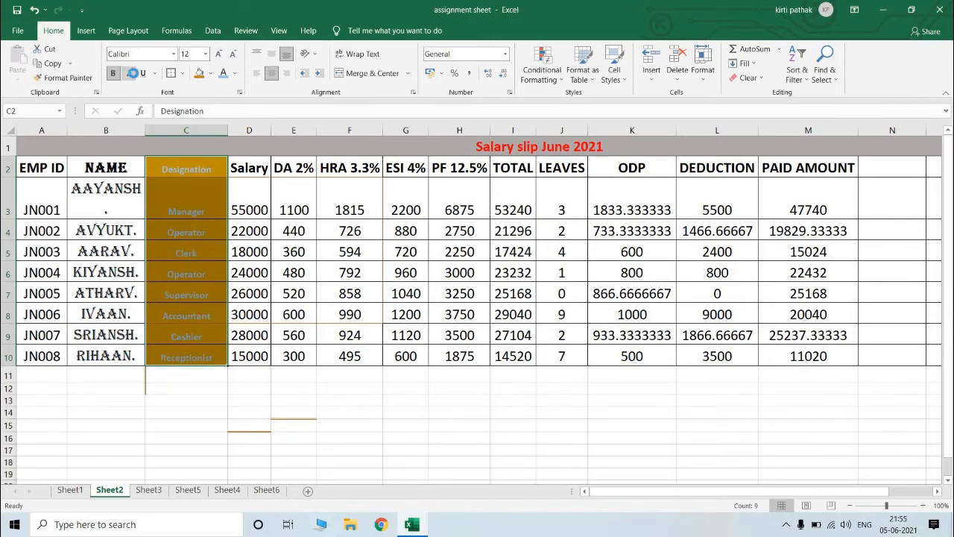
pyautogui.click(132, 76)
pyautogui.click(140, 75)
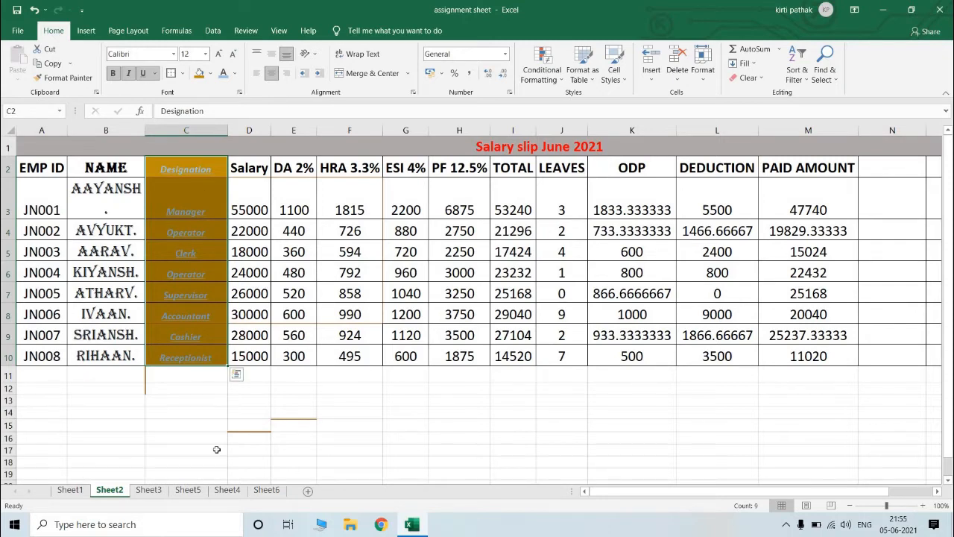
# Change the underline of the Designation column, C2:C10, to Double Underline and enlarge the view to inspect it.
pyautogui.click(154, 73)
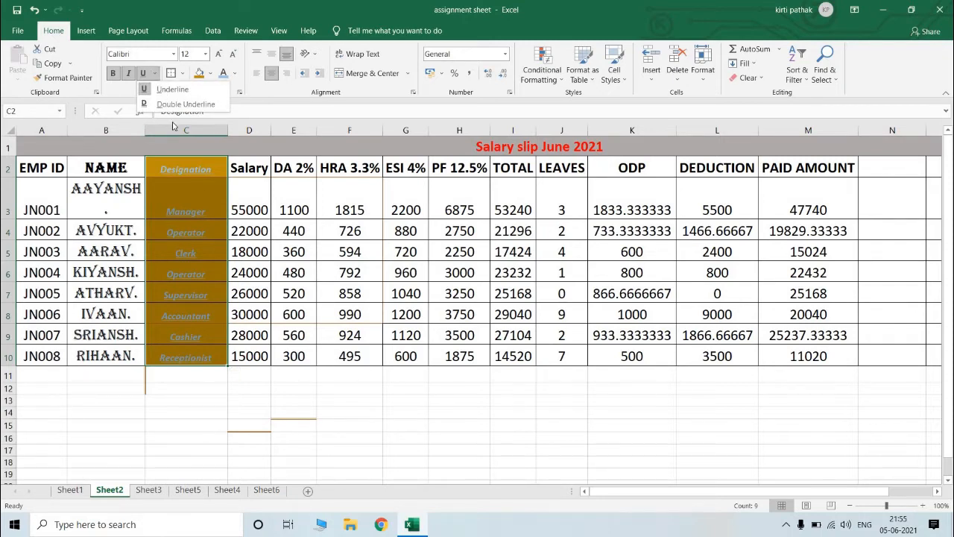
pyautogui.click(186, 105)
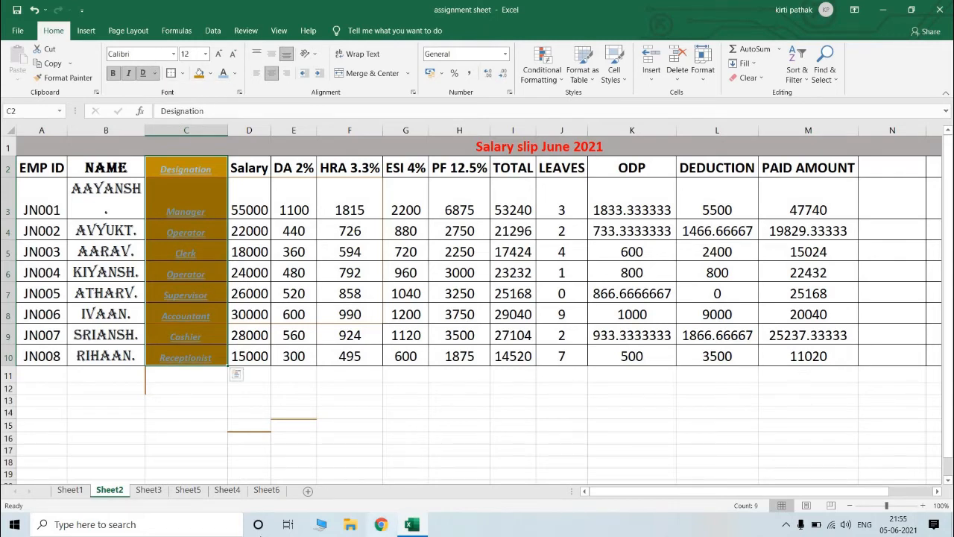
pyautogui.click(921, 506)
pyautogui.click(921, 506)
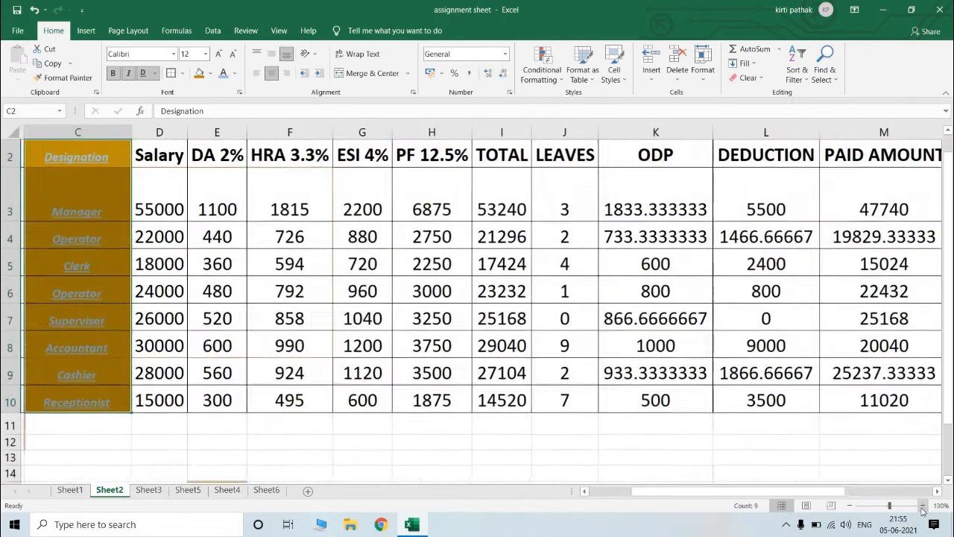
pyautogui.click(921, 506)
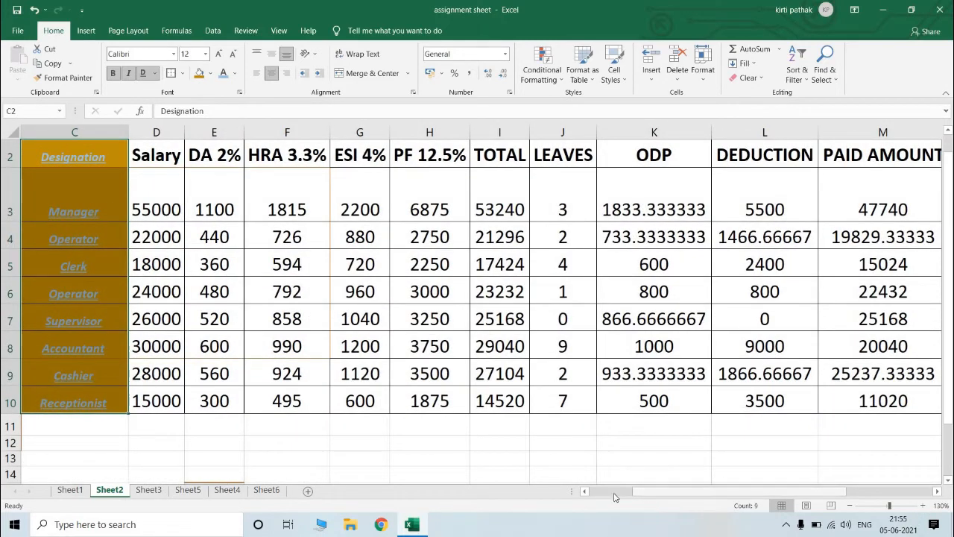
pyautogui.click(586, 492)
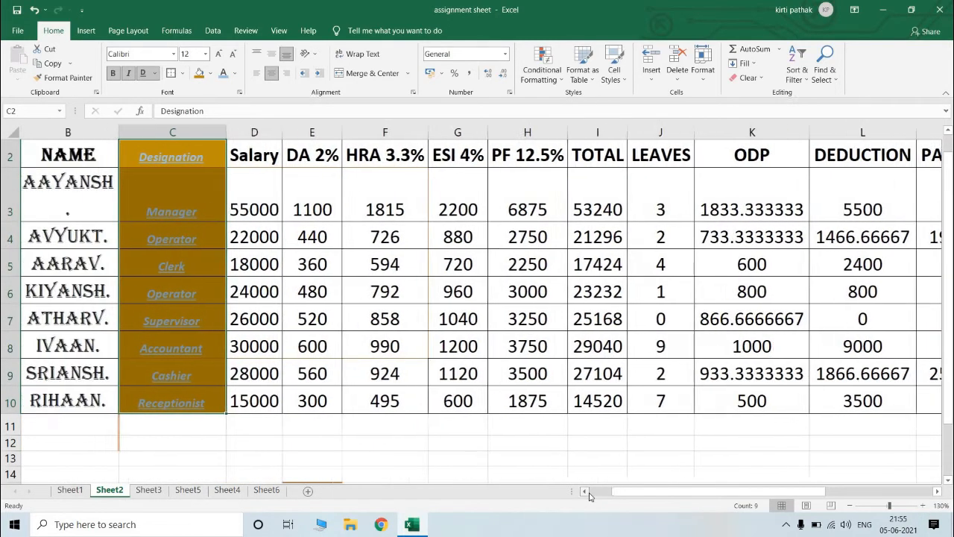
pyautogui.click(586, 492)
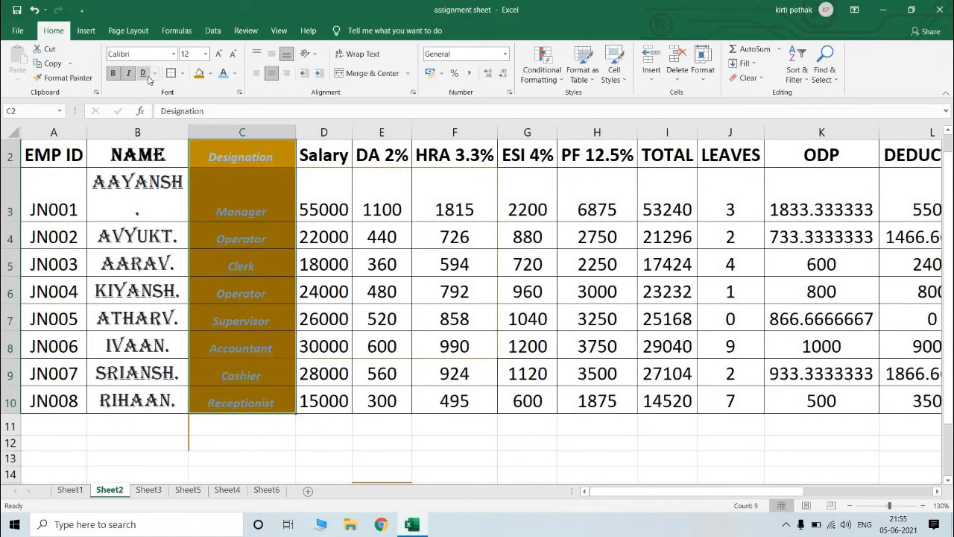
# Replace the bold, italic and double underline formatting of the Designation column, C2:C10, with a single underline.
pyautogui.click(145, 73)
pyautogui.click(128, 73)
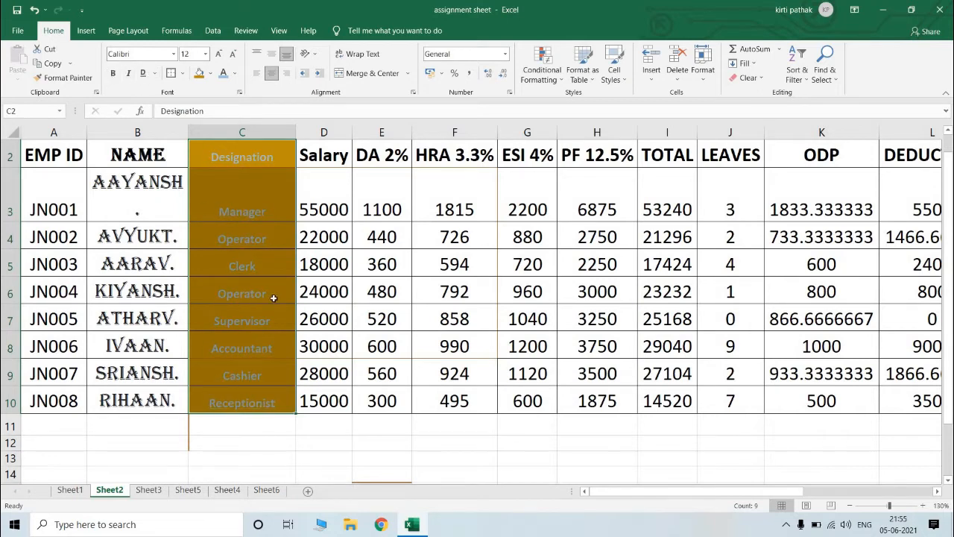
pyautogui.click(153, 76)
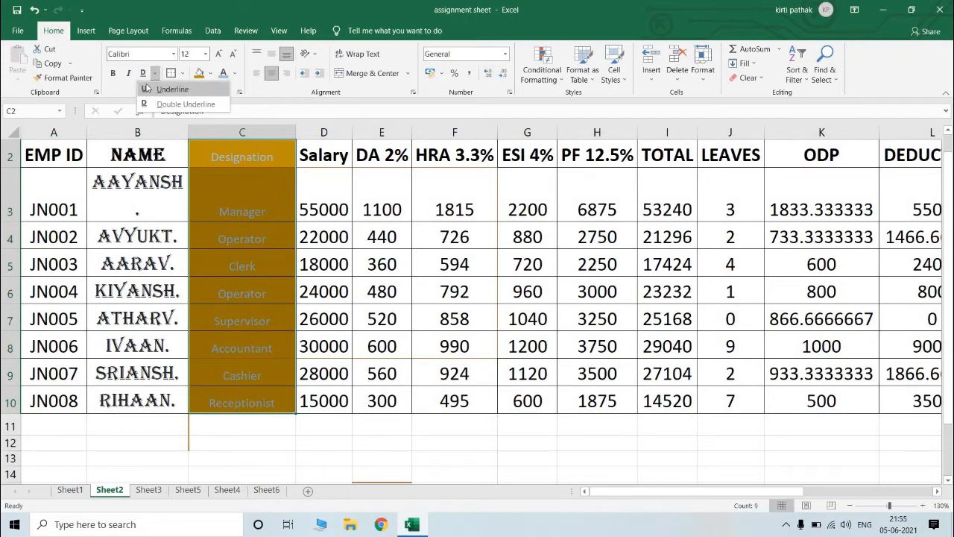
pyautogui.click(147, 89)
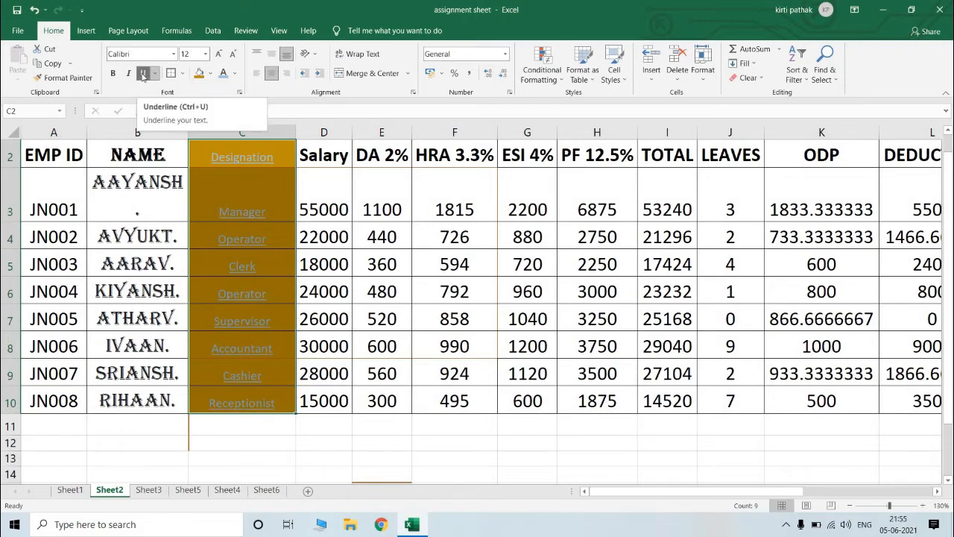
pyautogui.click(64, 78)
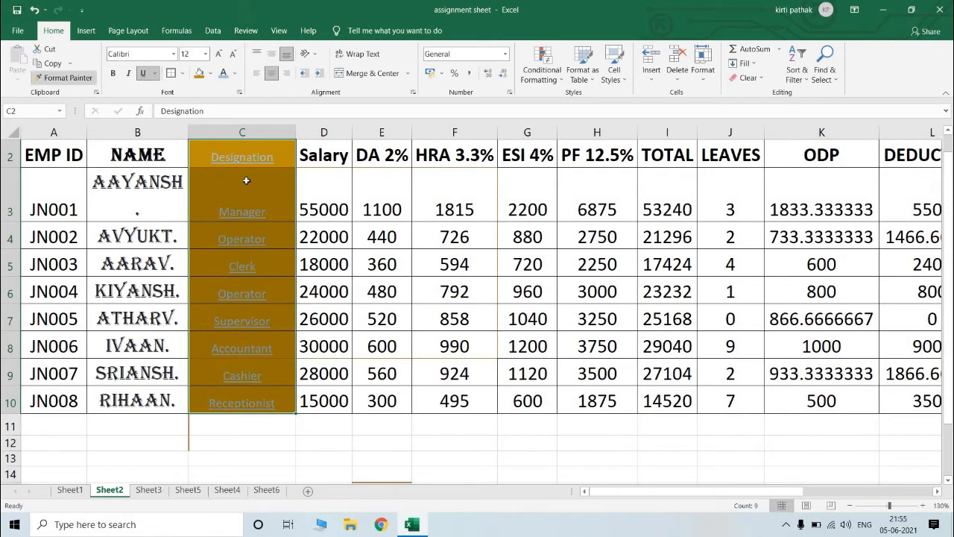
pyautogui.press('Escape')
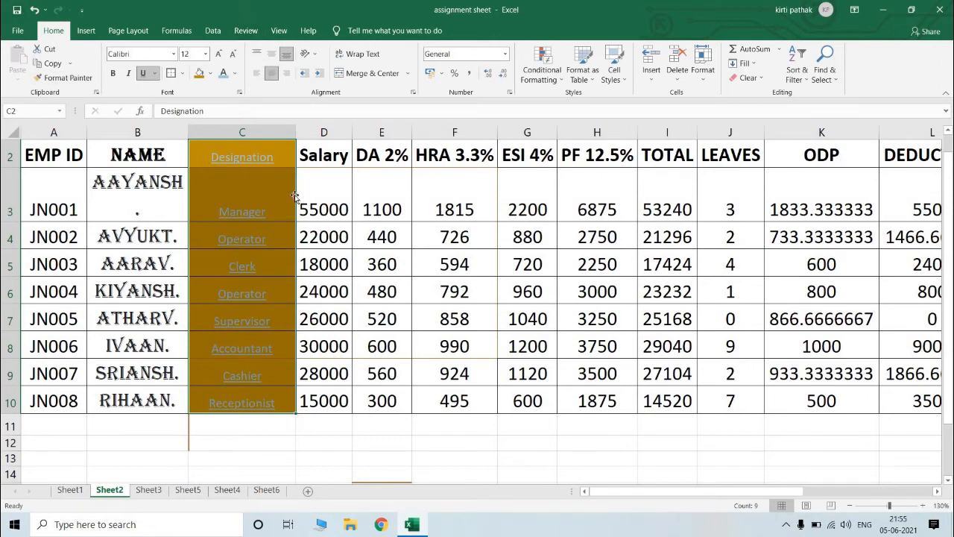
# Left-align the Name column, B2:B10, and switch it to right and top alignment.
pyautogui.moveTo(153, 152); pyautogui.dragTo(158, 406)
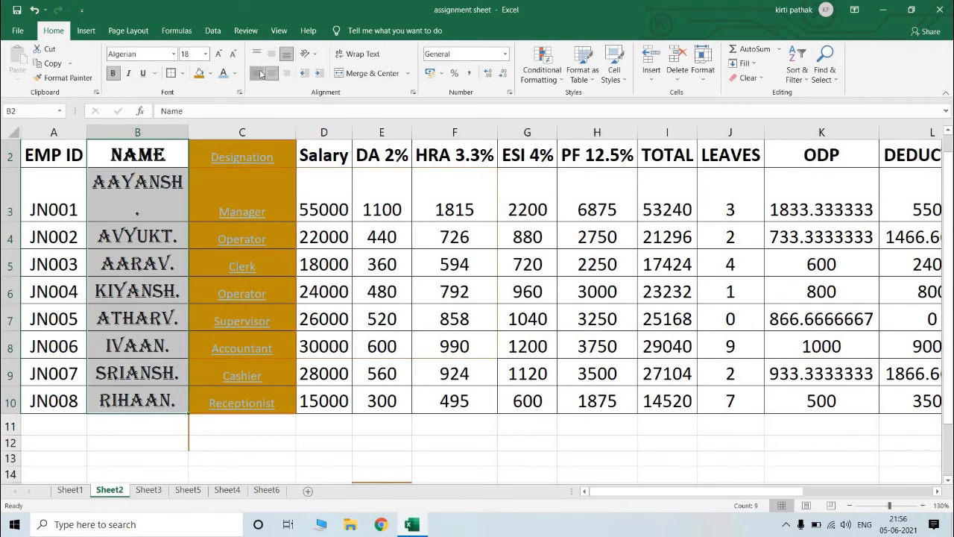
pyautogui.click(257, 73)
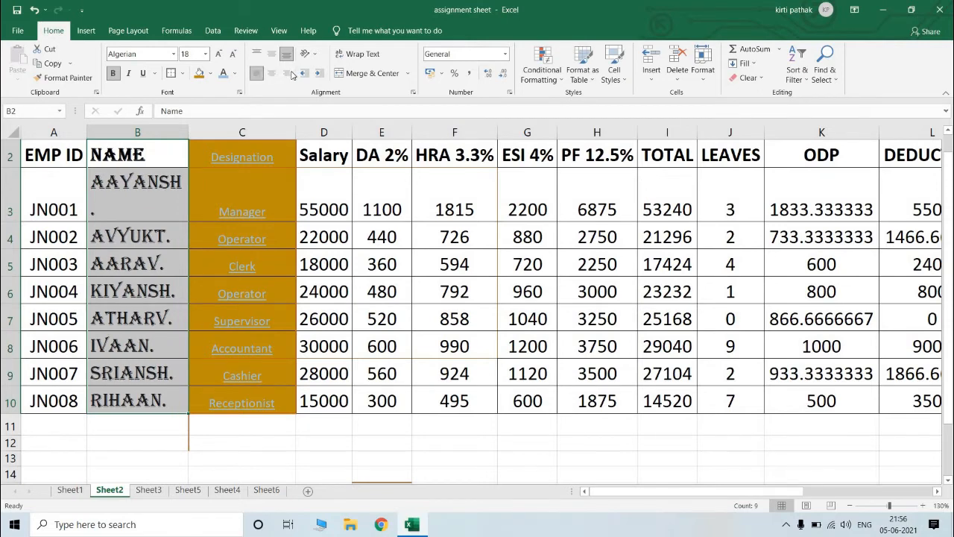
pyautogui.click(290, 73)
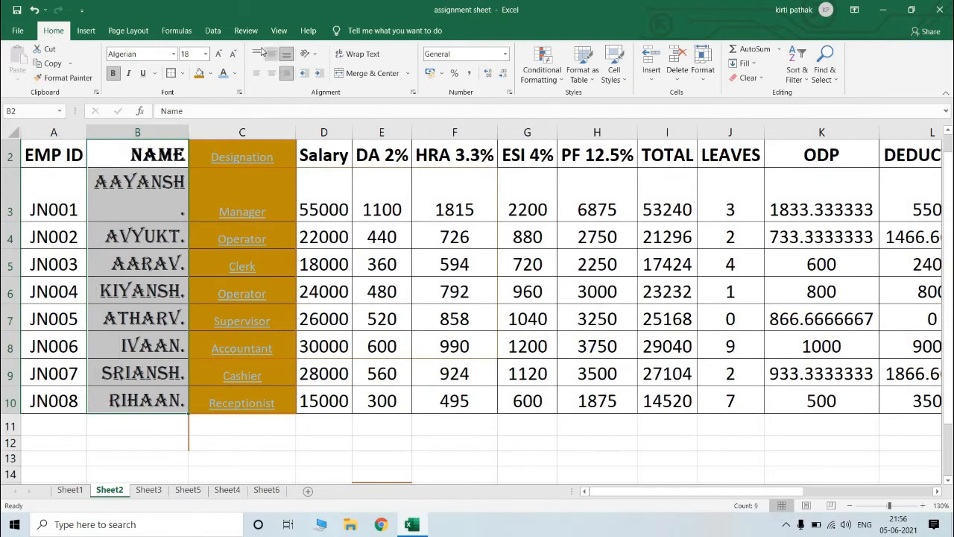
pyautogui.click(258, 54)
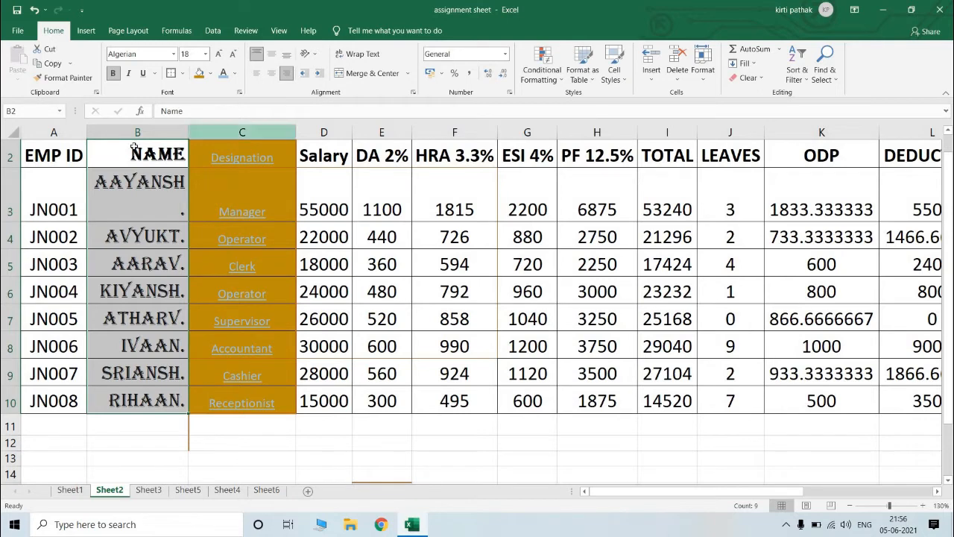
pyautogui.click(286, 55)
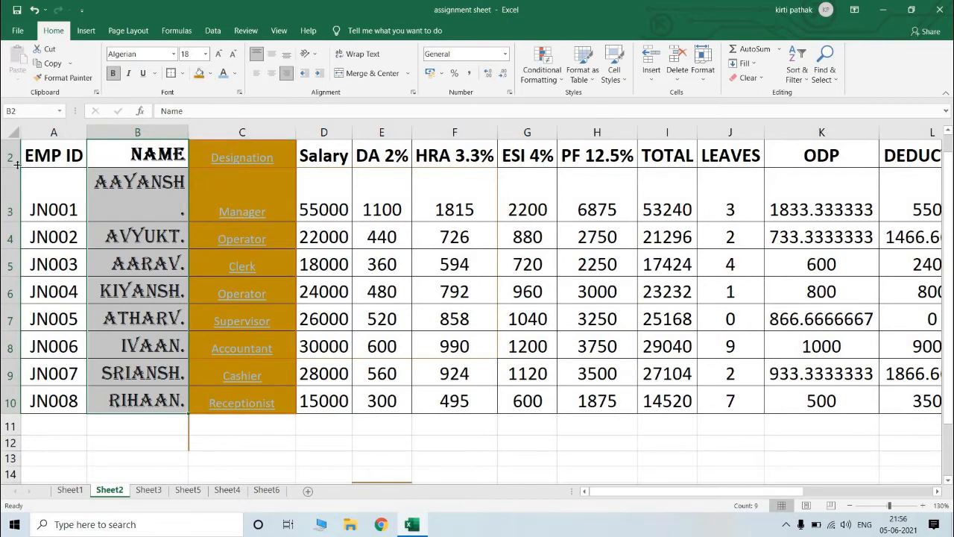
# Make row 2 taller and change the Name column, B2:B10, to middle, then bottom alignment, centred horizontally.
pyautogui.moveTo(13, 179); pyautogui.dragTo(11, 192)
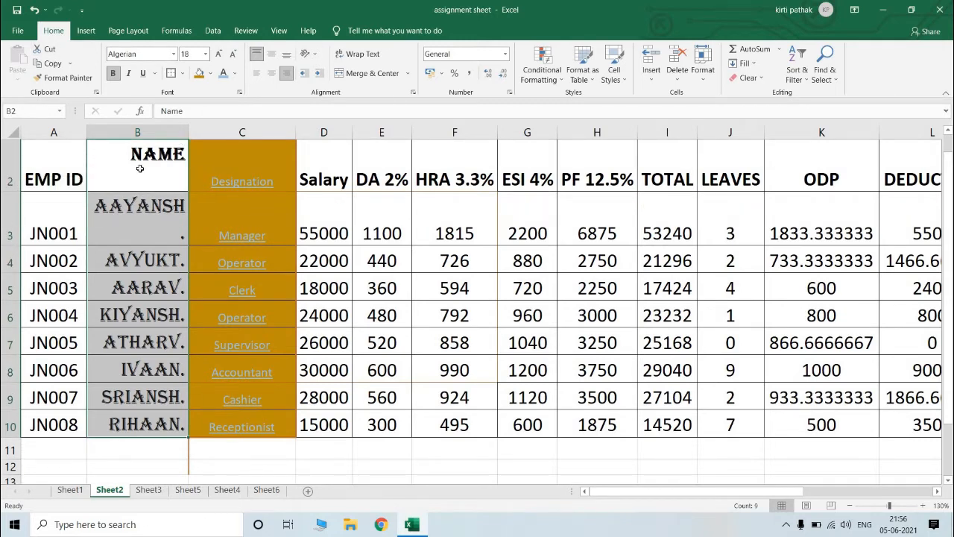
pyautogui.click(271, 54)
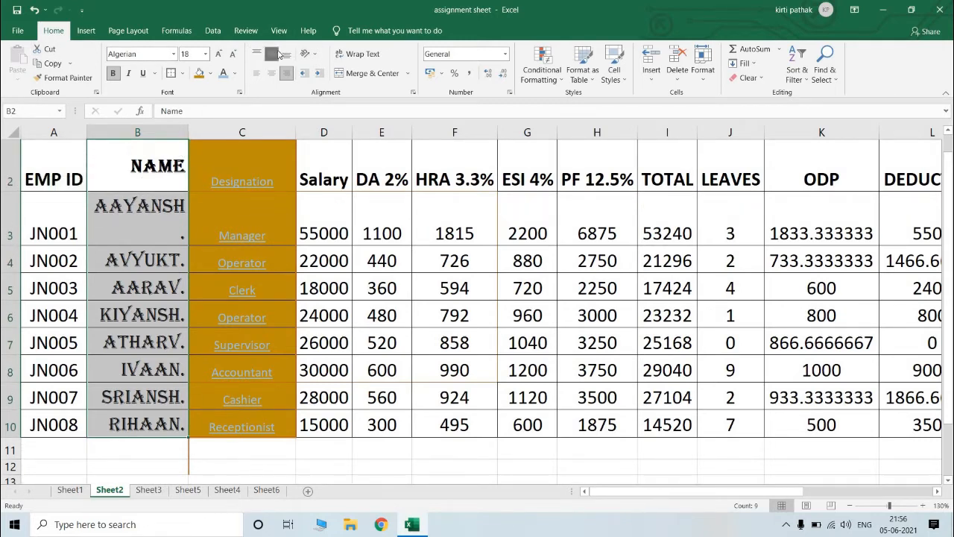
pyautogui.click(289, 57)
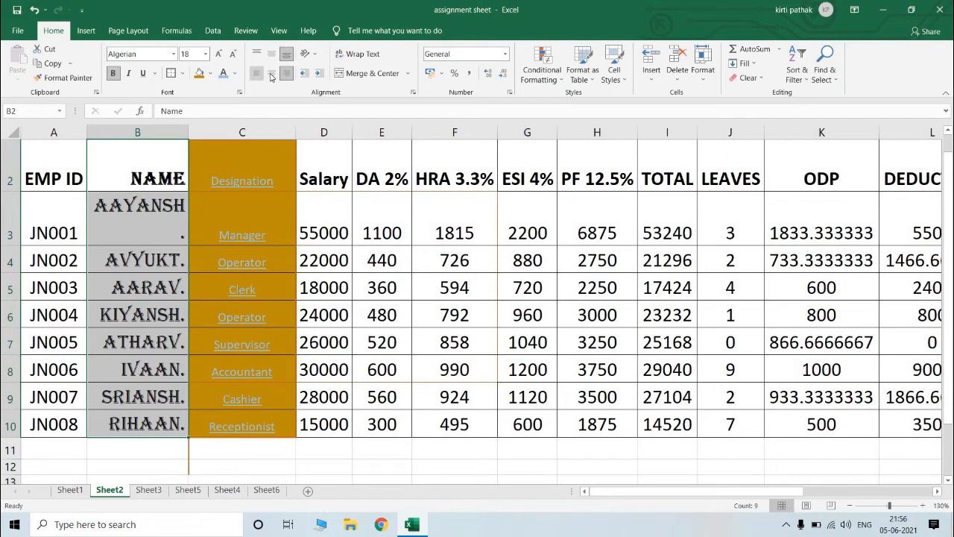
pyautogui.click(272, 73)
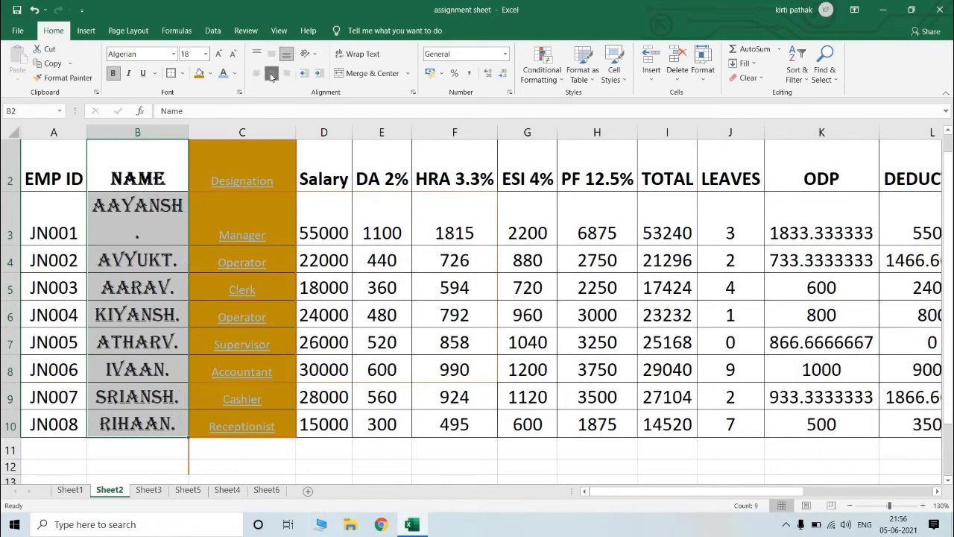
# Orient the Name column text, B2:B10, with Angle Clockwise and switch it to Rotate Text Down.
pyautogui.click(308, 53)
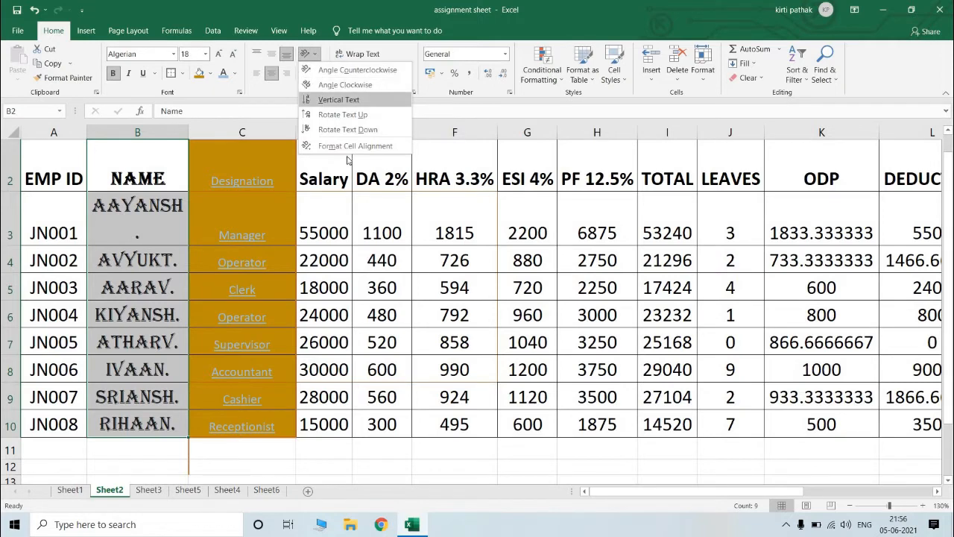
pyautogui.click(344, 84)
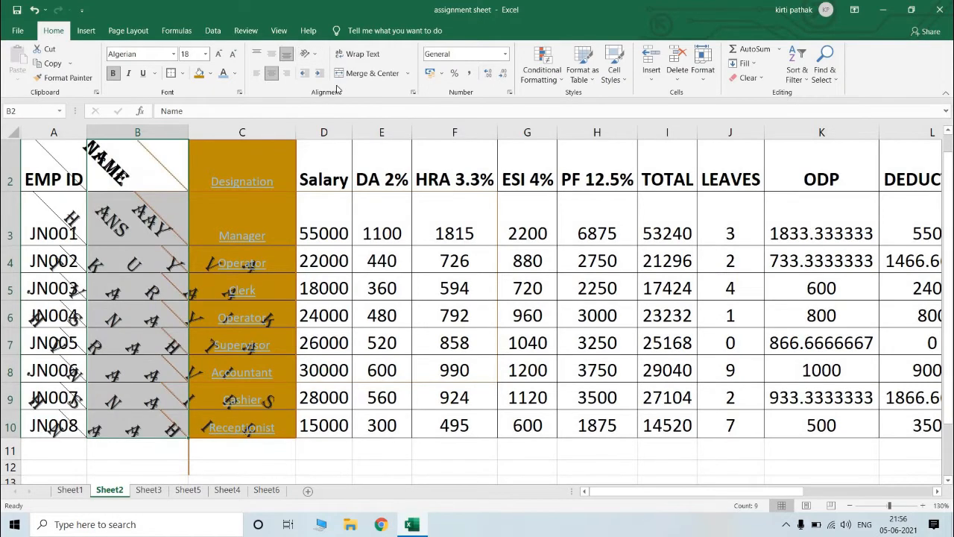
pyautogui.click(309, 54)
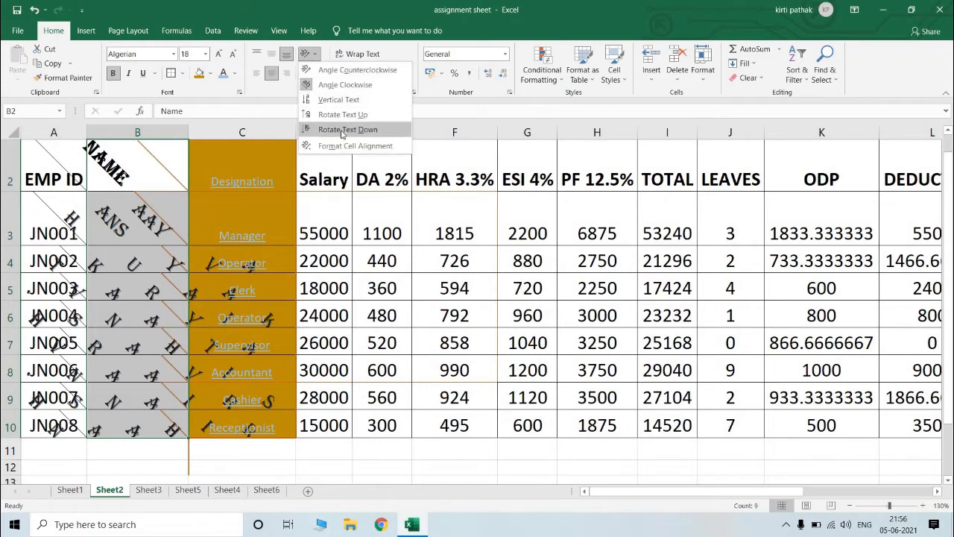
pyautogui.click(340, 128)
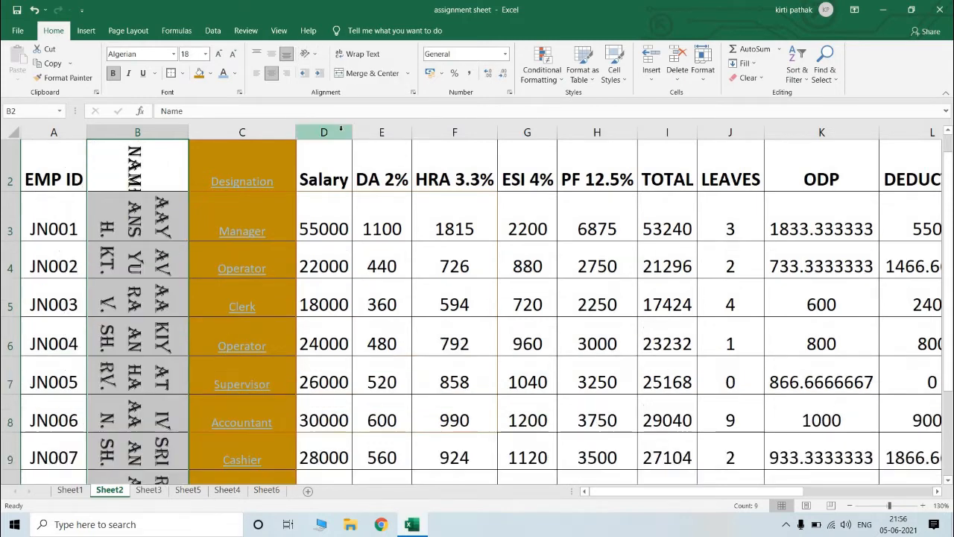
# Set the text orientation of the Name column, B2:B10, to -73 degrees through the cell alignment settings.
pyautogui.click(308, 54)
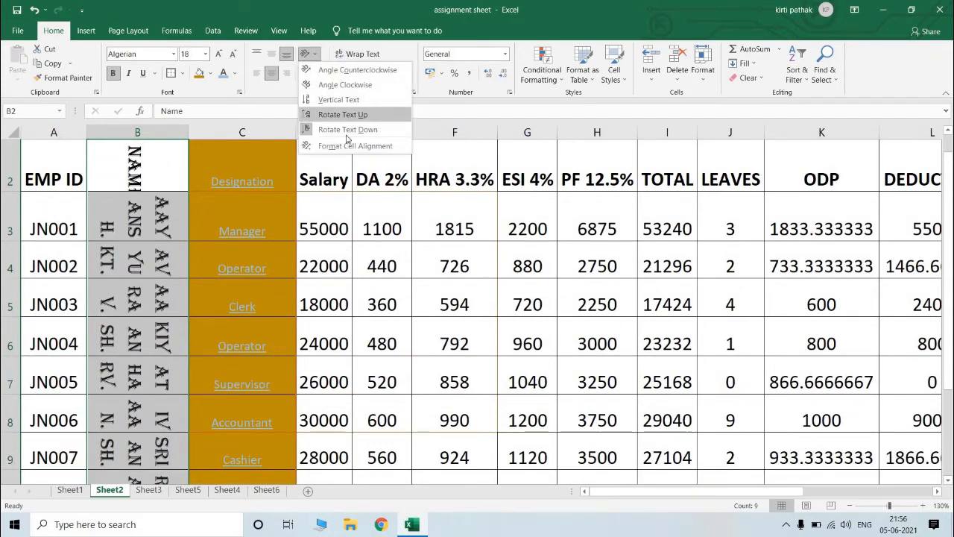
pyautogui.click(439, 137)
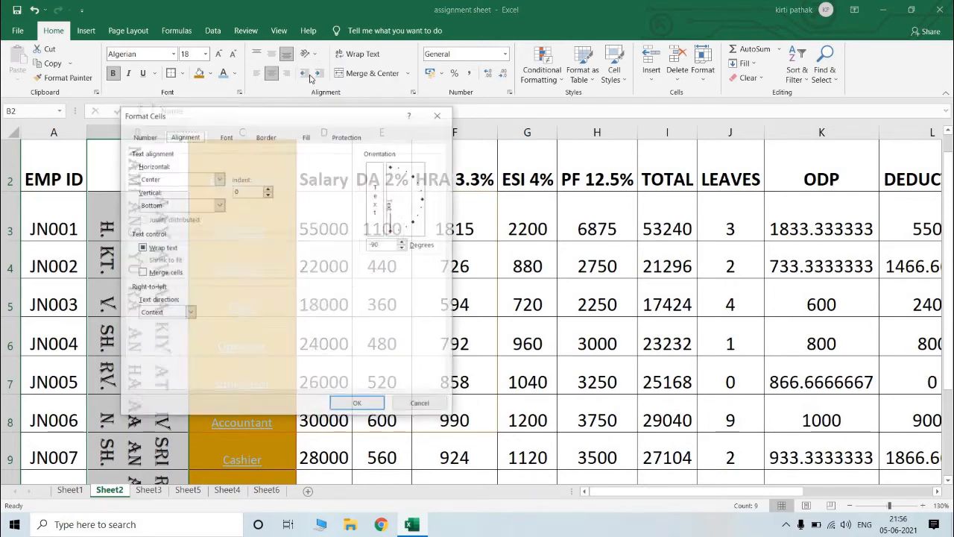
pyautogui.click(403, 242)
pyautogui.click(402, 242)
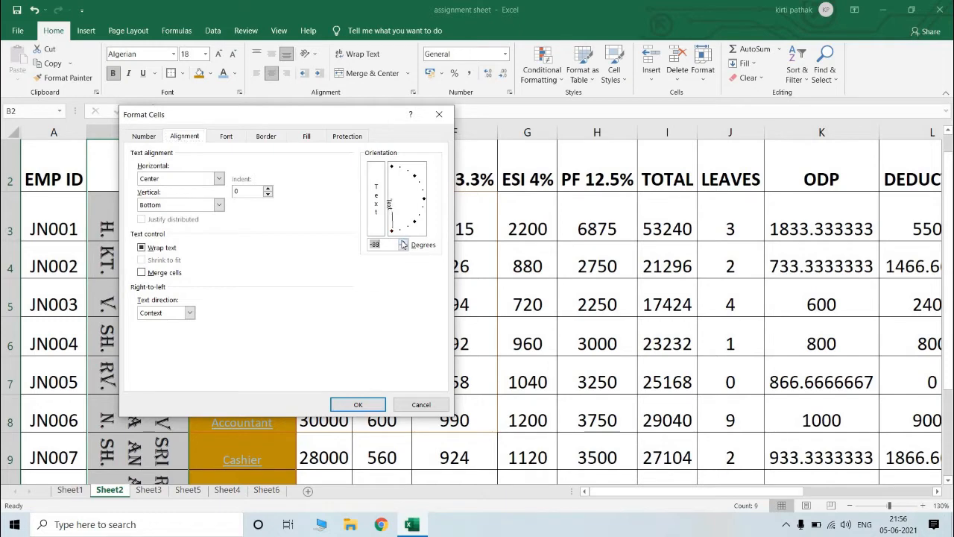
pyautogui.click(403, 242)
pyautogui.click(402, 242)
pyautogui.click(402, 243)
pyautogui.click(402, 242)
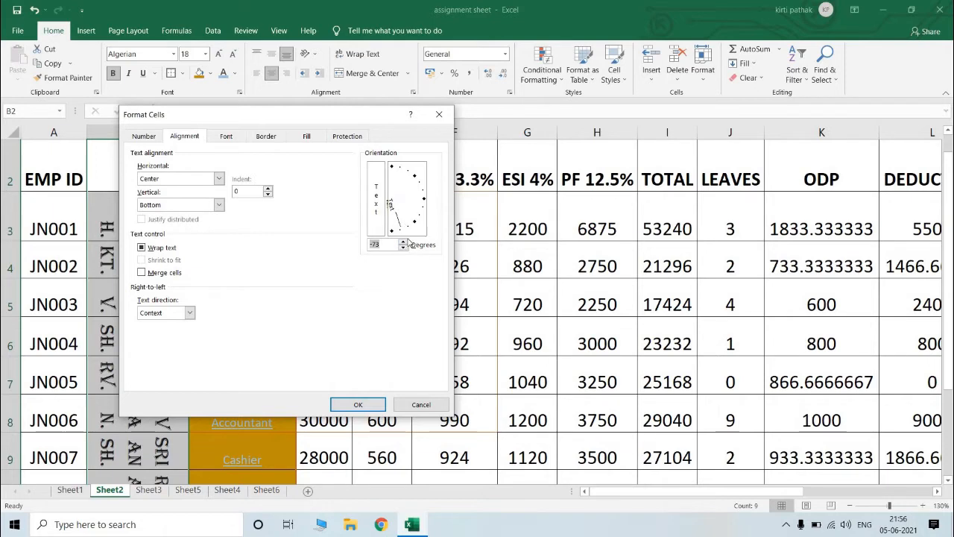
pyautogui.click(357, 403)
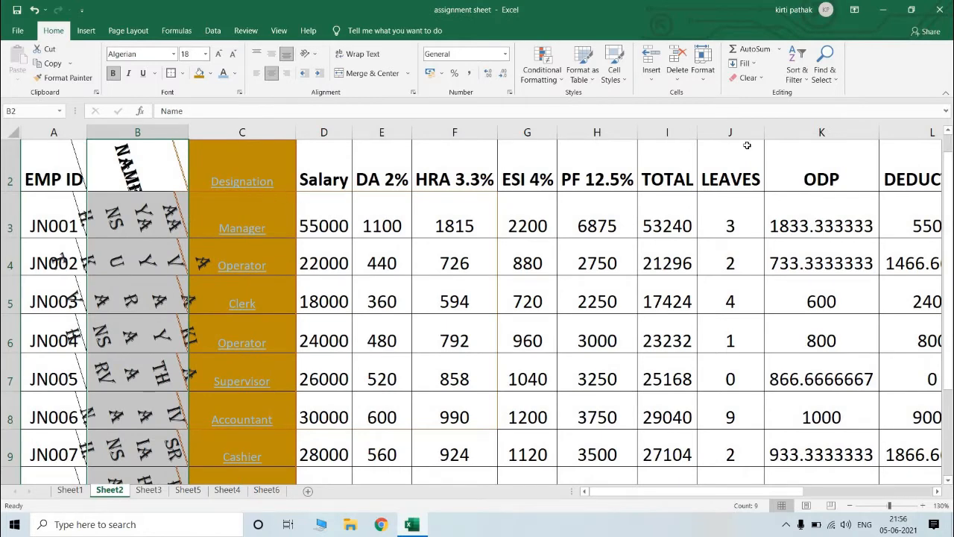
# Clear the formats of B2:B10 and copy the formatting of A2 onto B2 and of A3 onto B3:B10 with Format Painter.
pyautogui.click(751, 79)
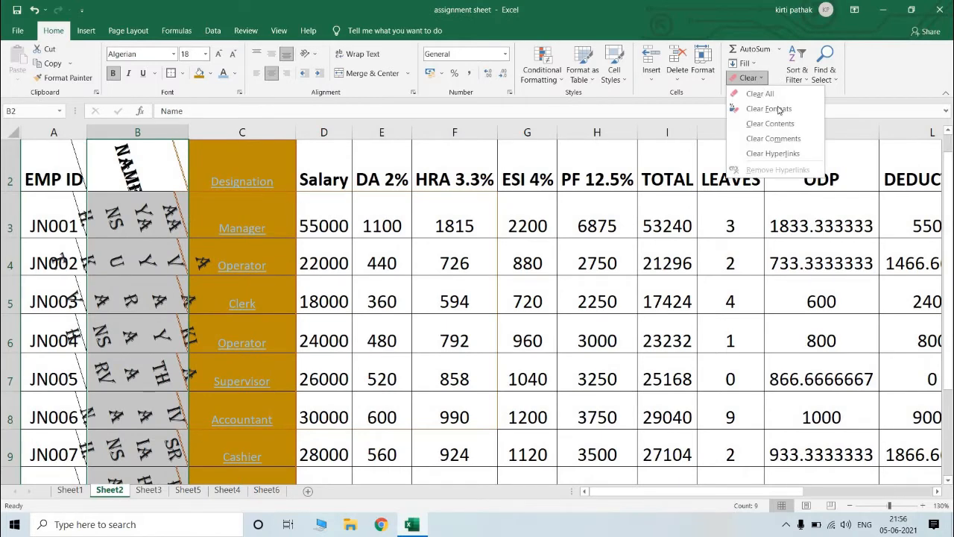
pyautogui.click(775, 109)
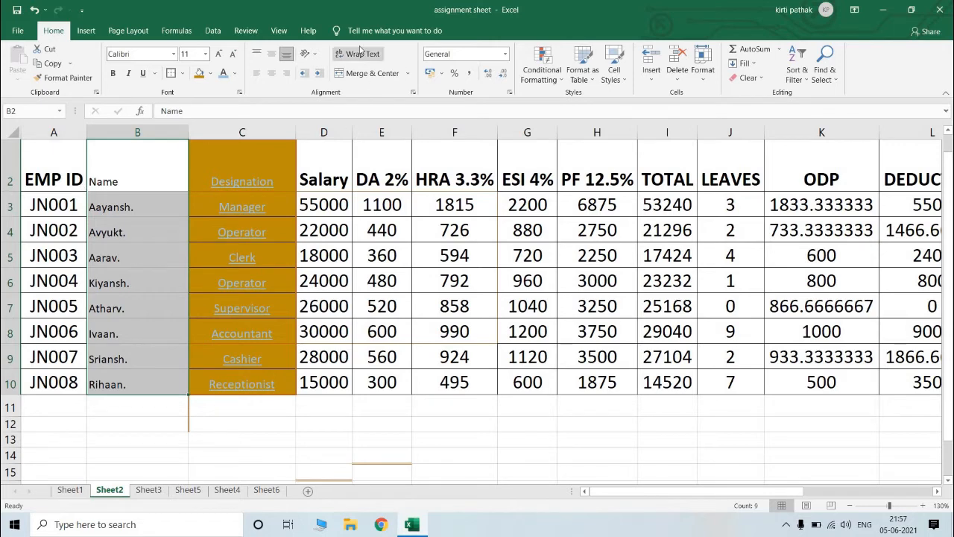
pyautogui.click(46, 179)
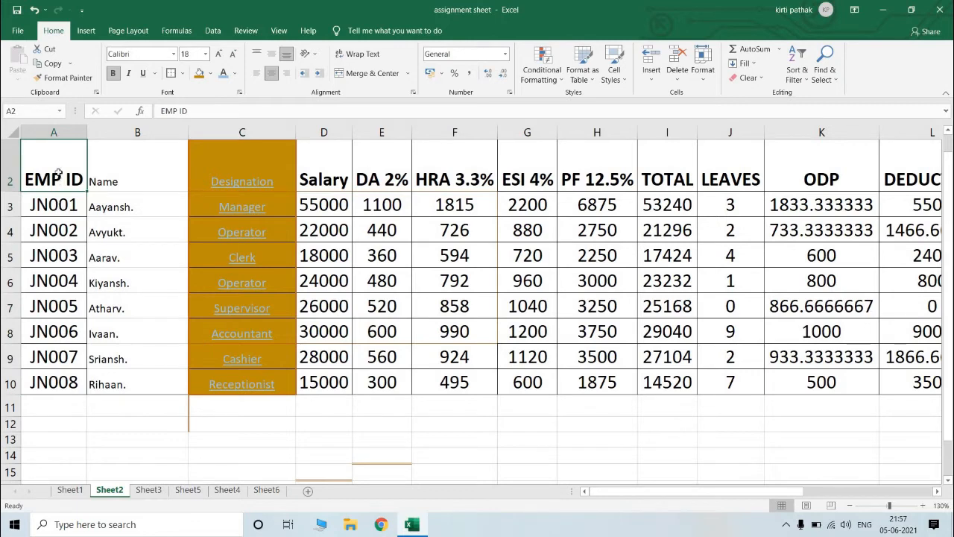
pyautogui.click(67, 77)
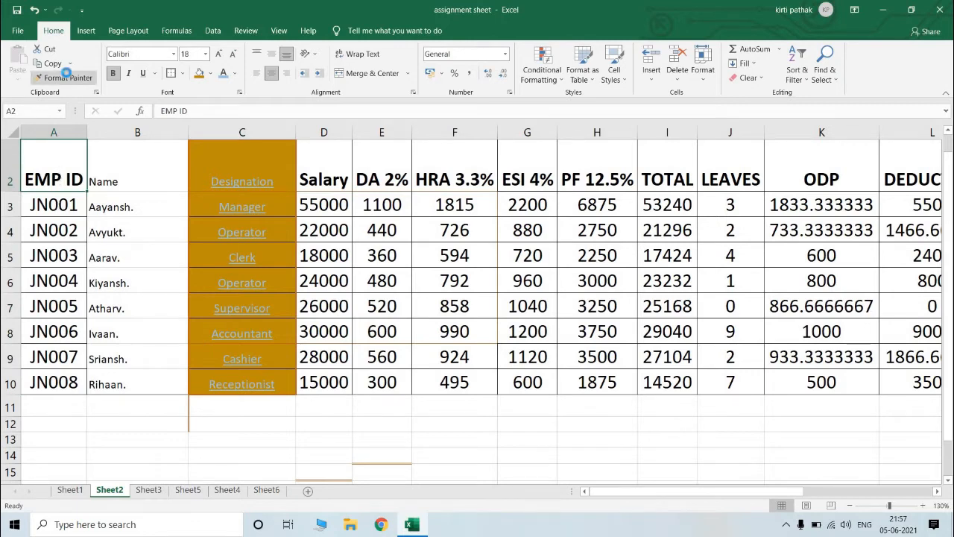
pyautogui.click(124, 178)
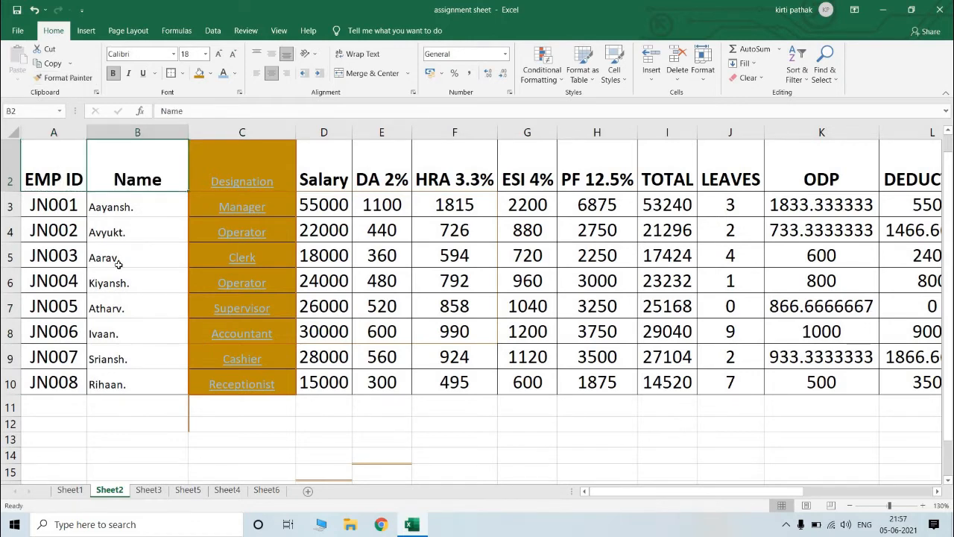
pyautogui.click(71, 210)
pyautogui.click(67, 77)
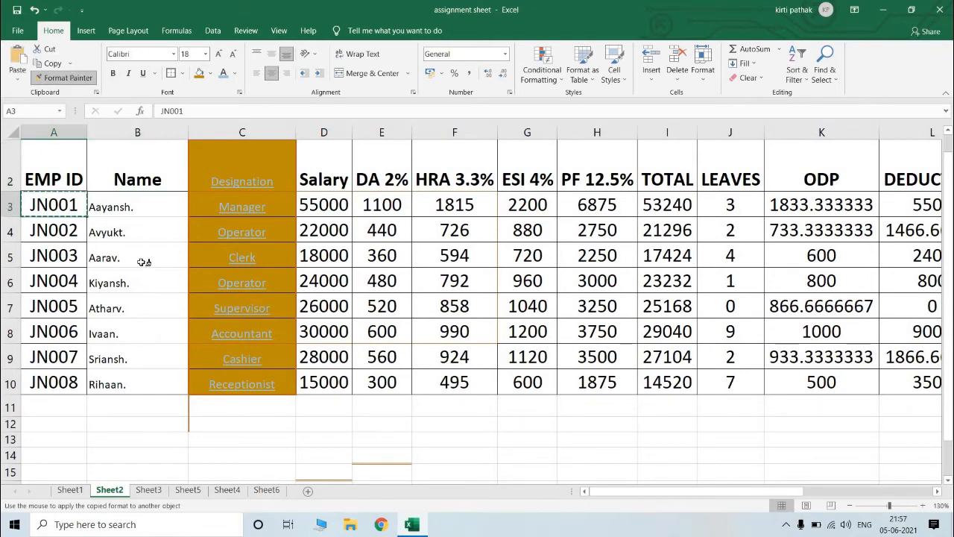
pyautogui.moveTo(139, 199); pyautogui.dragTo(156, 385)
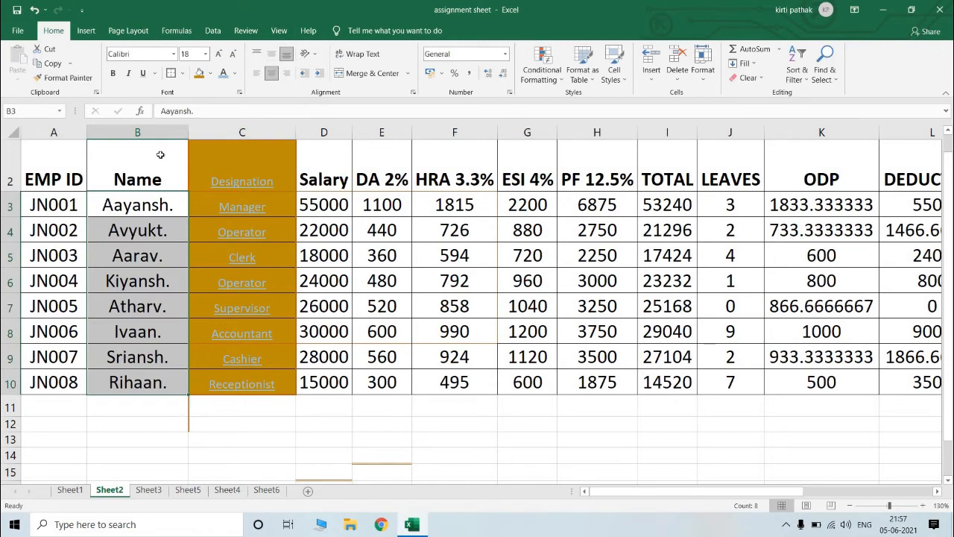
# Increase the indent of the Name column, B2:B10, by several levels.
pyautogui.moveTo(160, 155); pyautogui.dragTo(157, 384)
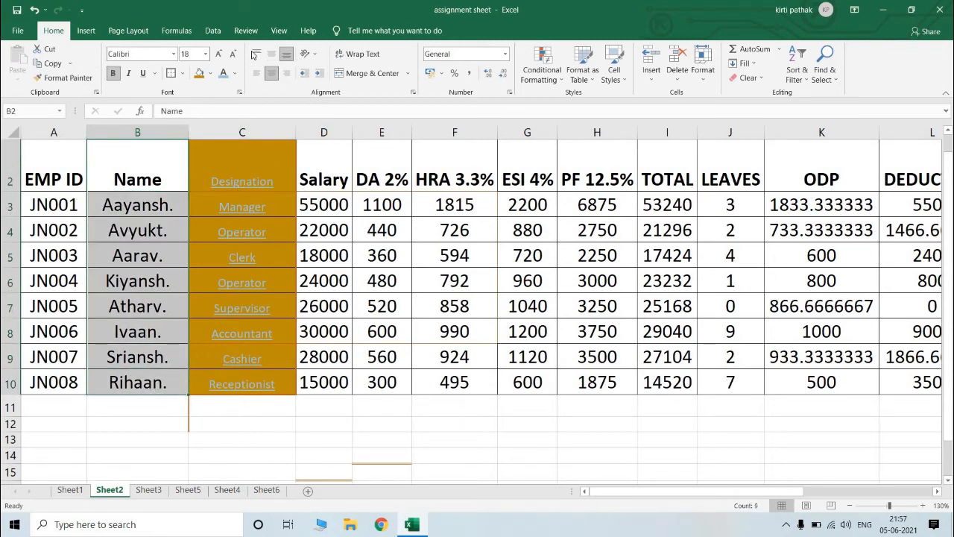
pyautogui.click(319, 74)
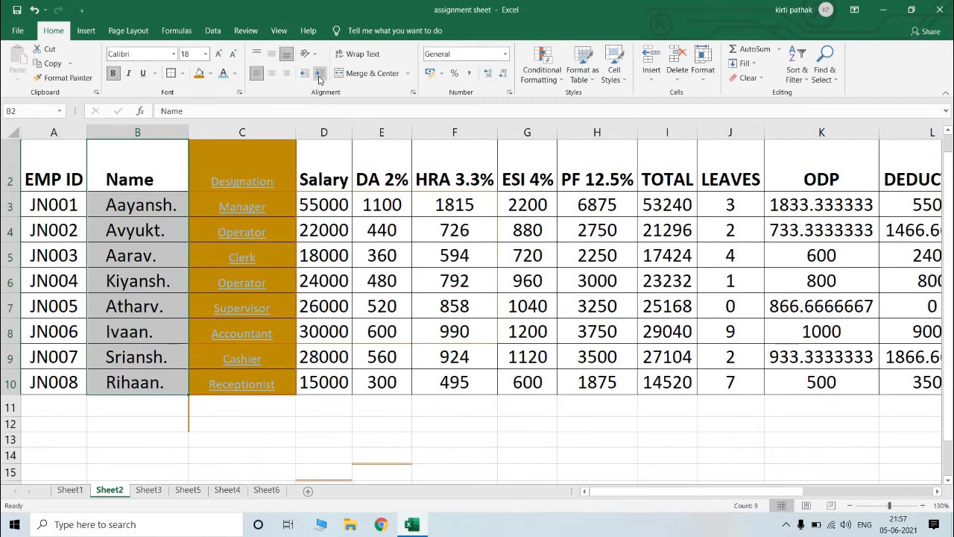
pyautogui.click(319, 74)
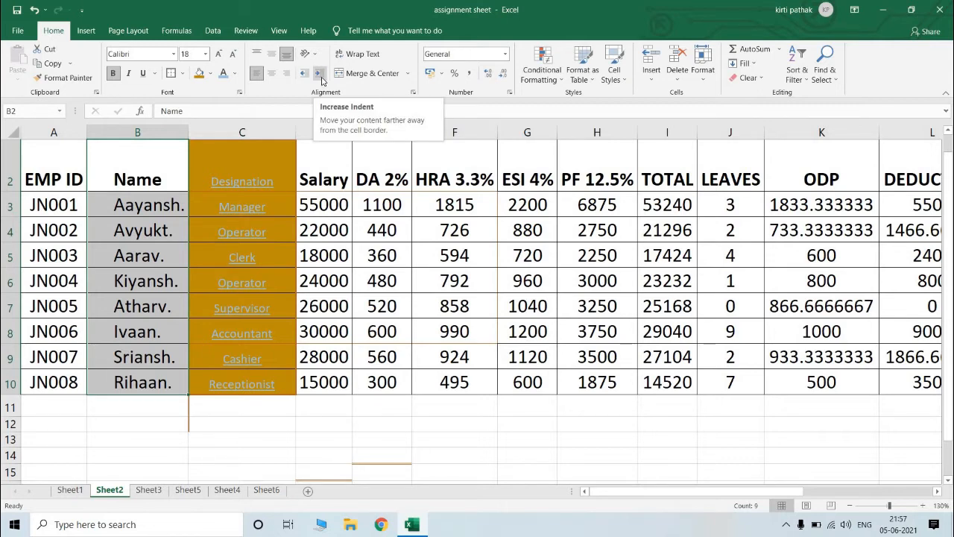
pyautogui.click(321, 74)
pyautogui.click(321, 75)
pyautogui.click(321, 75)
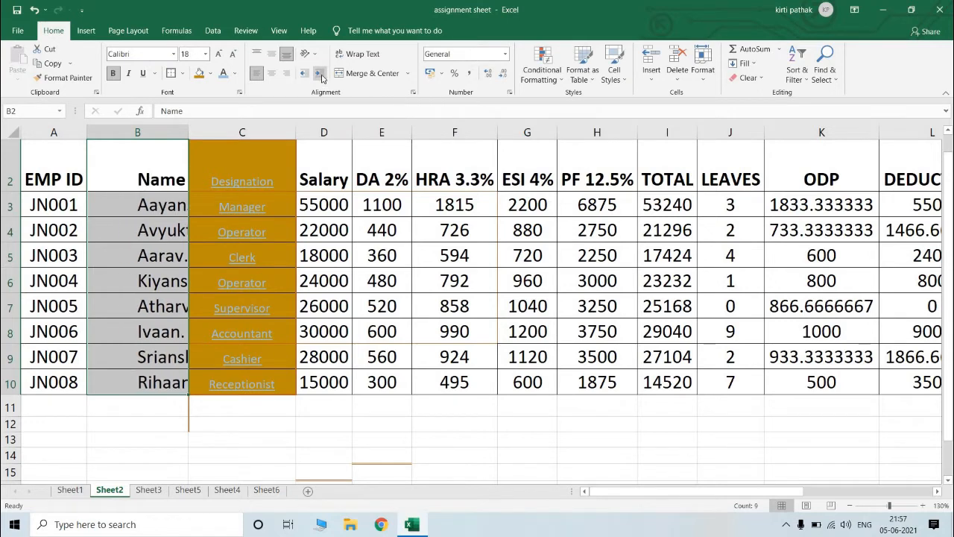
# Decrease the indent of the Name column, B2:B10, to one level.
pyautogui.click(304, 75)
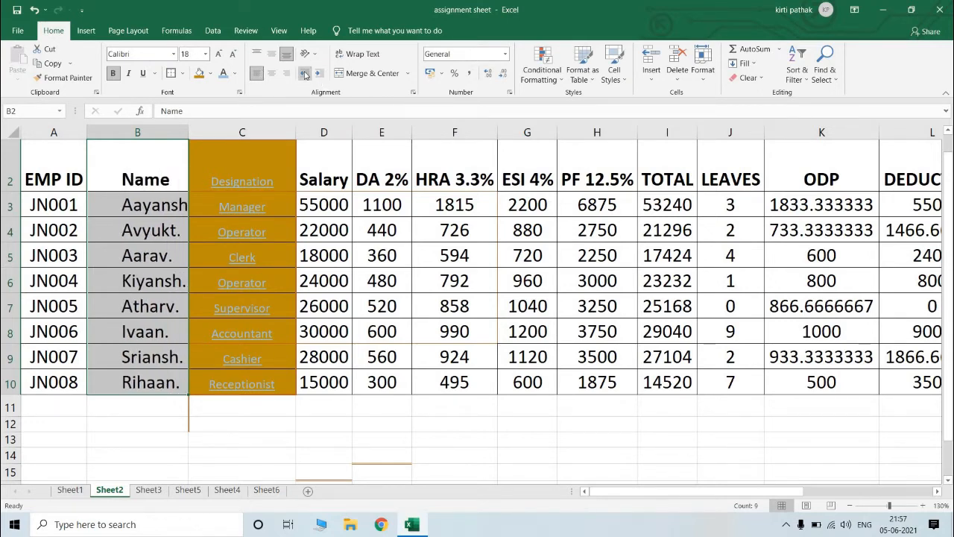
pyautogui.click(304, 74)
pyautogui.click(305, 74)
pyautogui.click(305, 75)
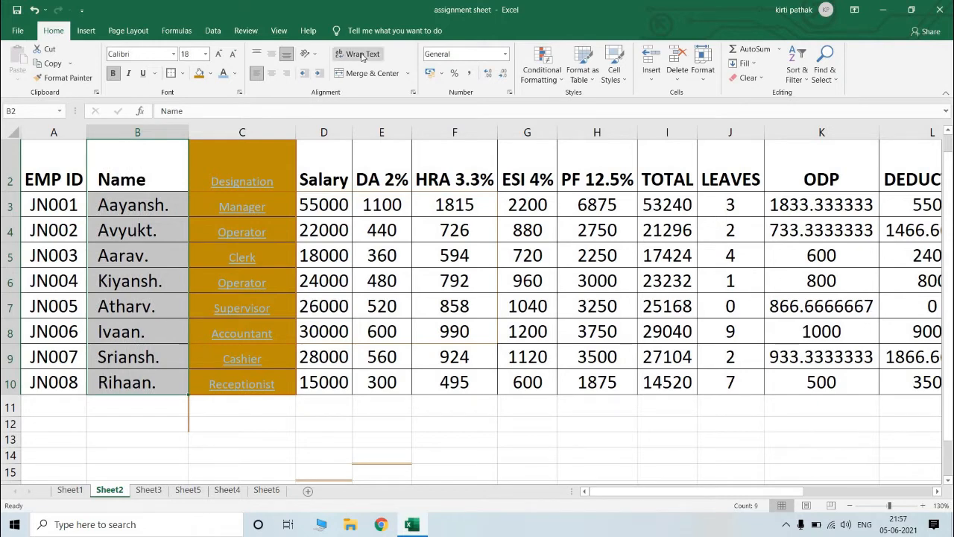
# Replace the trailing period of the employee's name in B3 with a surname.
pyautogui.doubleClick(176, 202)
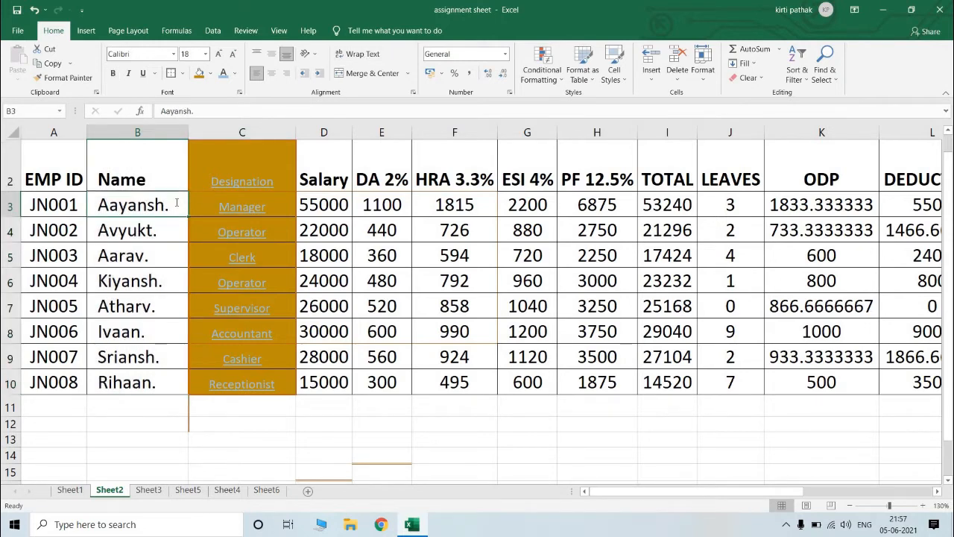
pyautogui.press('BackSpace')
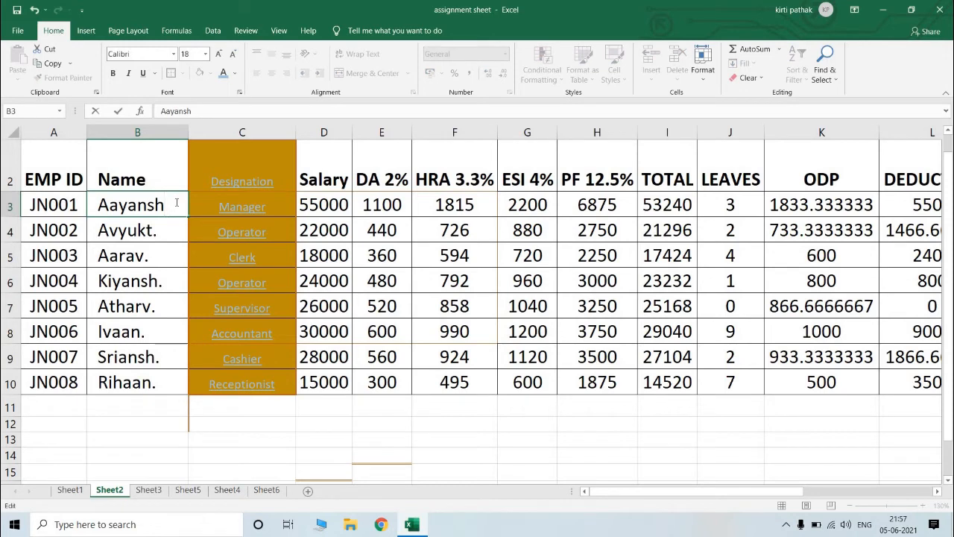
pyautogui.write('kumar')
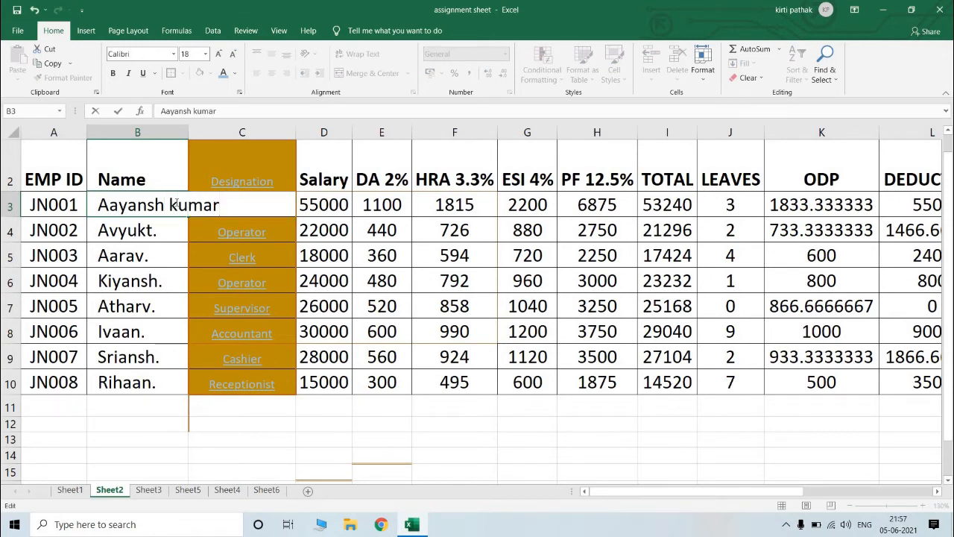
pyautogui.press('Return')
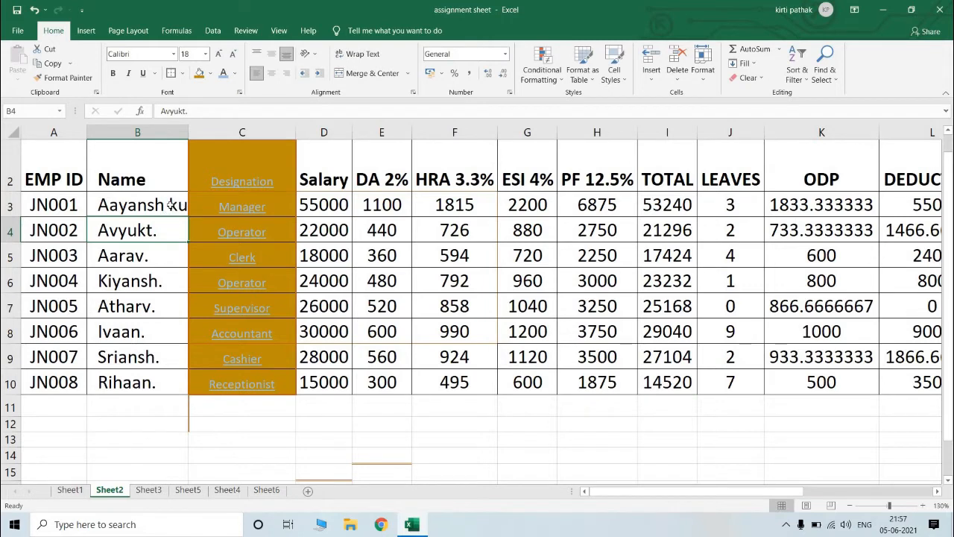
# Apply Wrap Text to the full employee name in B3.
pyautogui.click(170, 205)
pyautogui.click(170, 271)
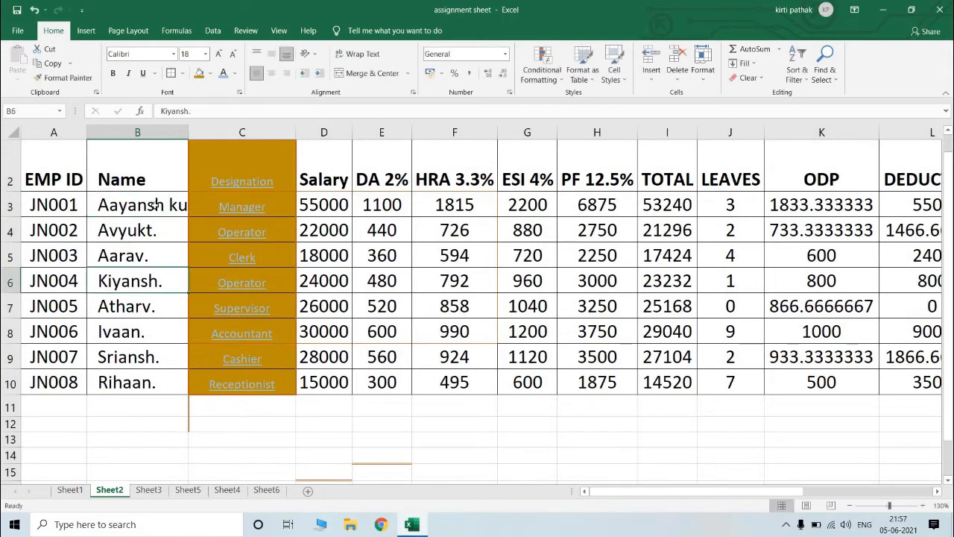
pyautogui.click(155, 204)
pyautogui.click(363, 54)
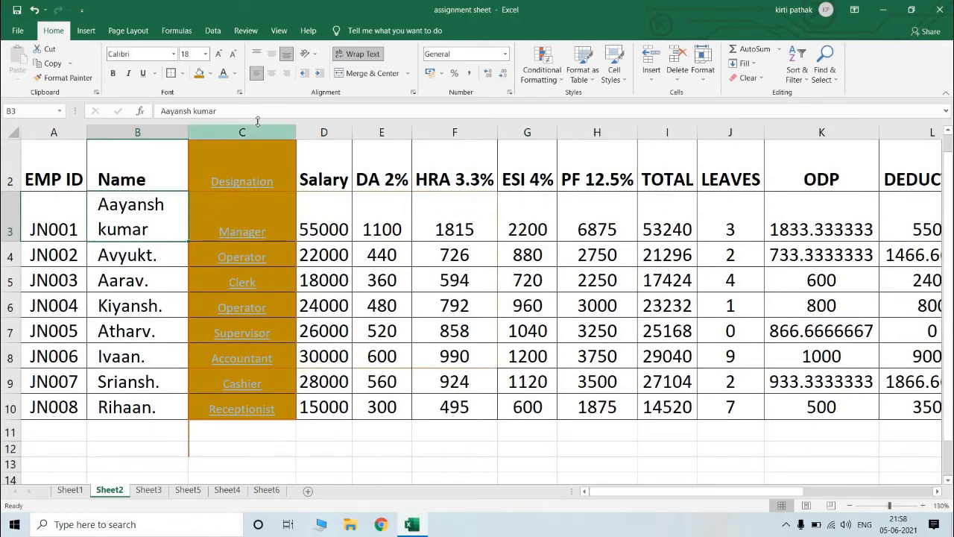
# Merge and center the blank cells F13:G14 below the salary table and enter "hello" in the merged cell.
pyautogui.scroll(1, 498, 232)
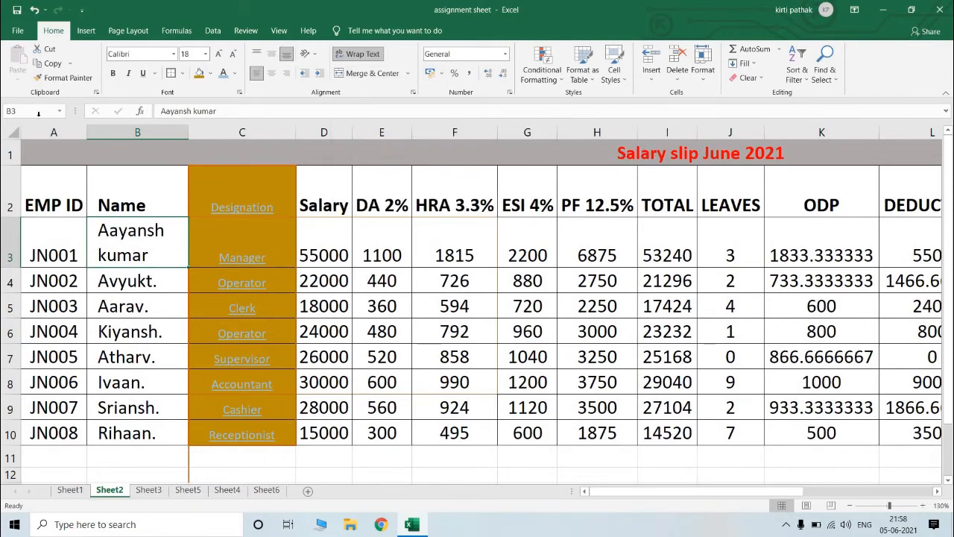
pyautogui.click(430, 154)
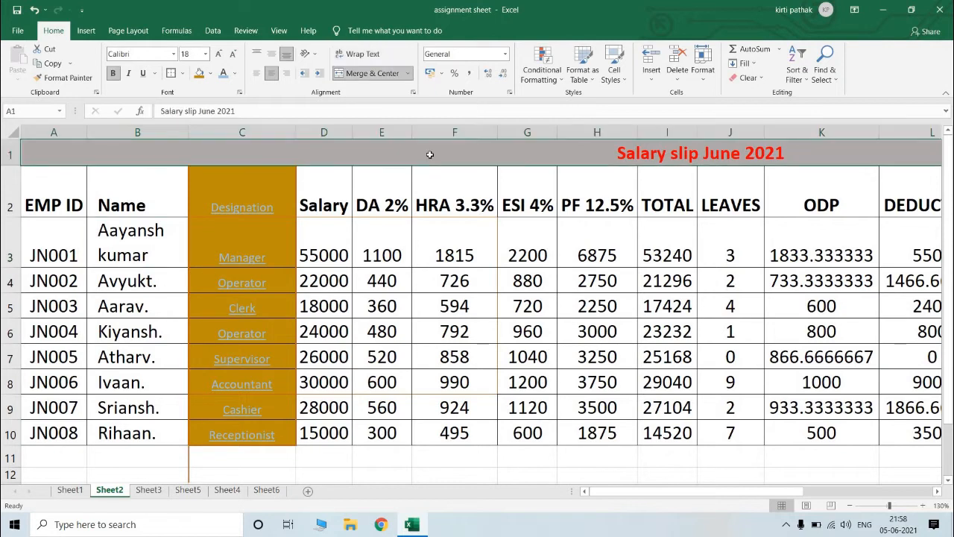
pyautogui.scroll(-1, 430, 154)
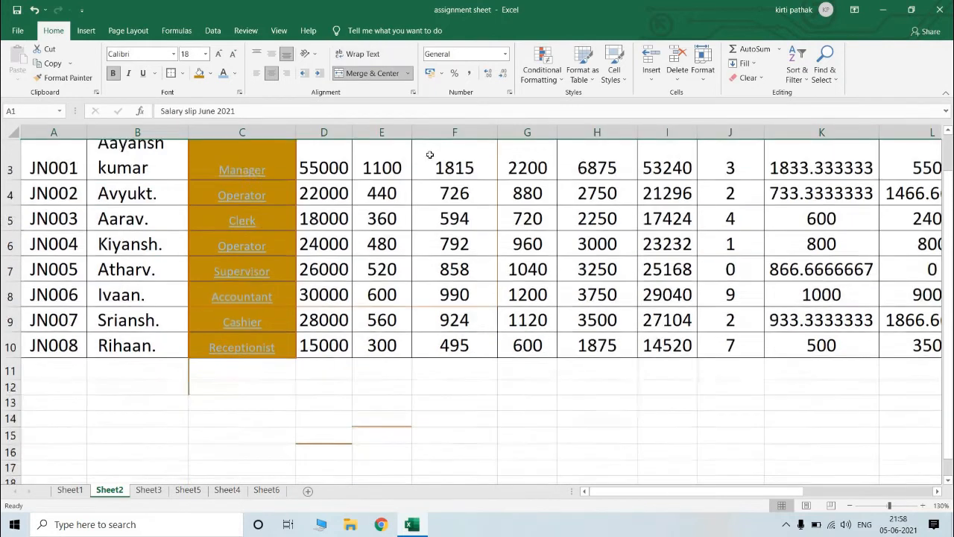
pyautogui.click(464, 361)
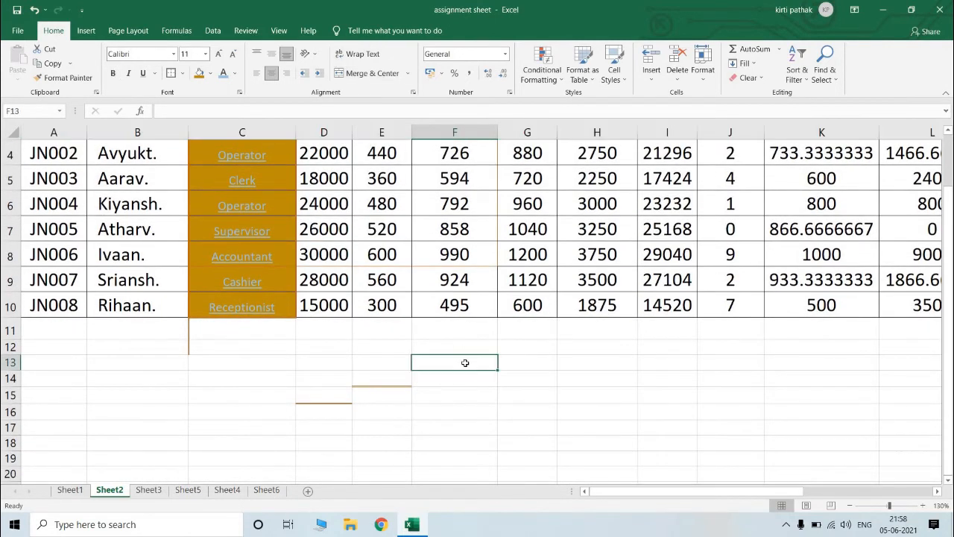
pyautogui.moveTo(464, 365); pyautogui.dragTo(505, 377)
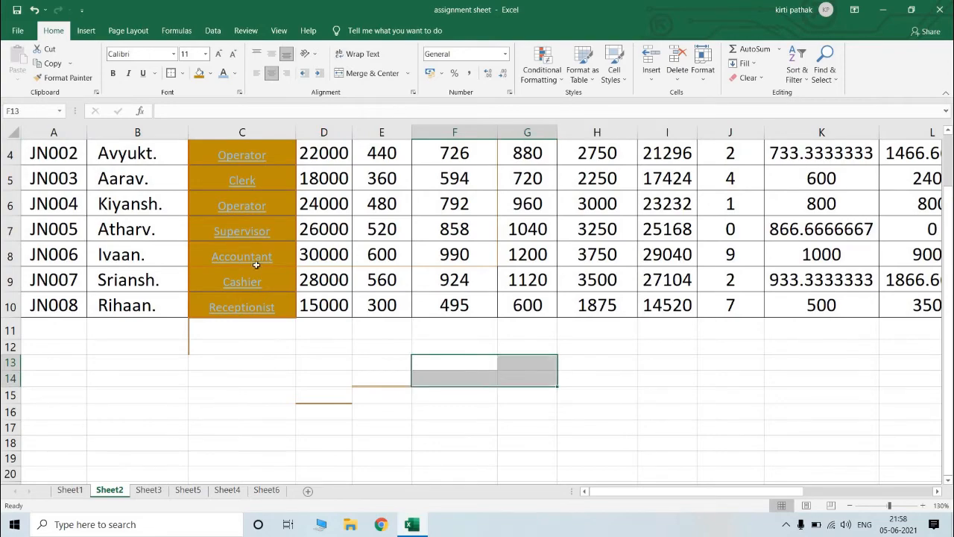
pyautogui.scroll(1, 314, 295)
pyautogui.scroll(-2, 315, 295)
pyautogui.scroll(2, 315, 295)
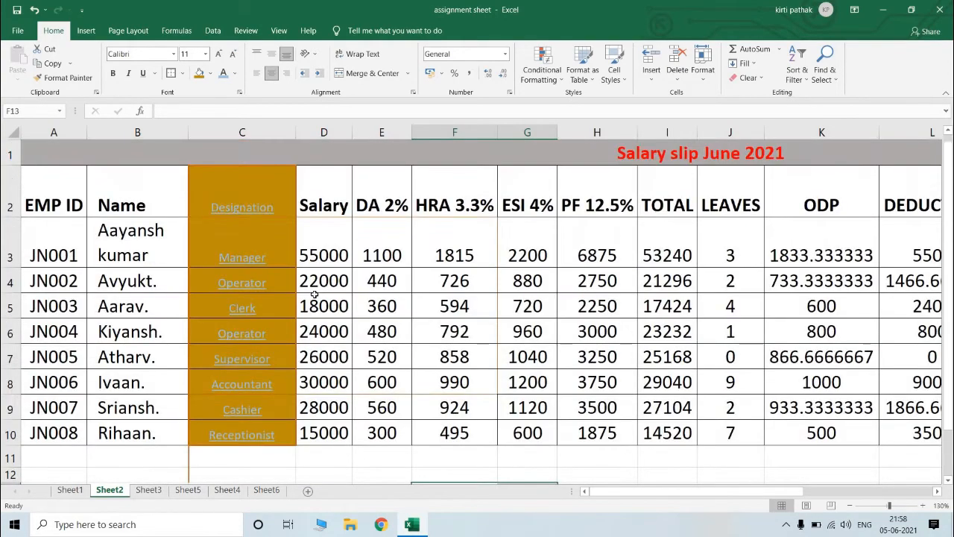
pyautogui.scroll(-1, 315, 295)
pyautogui.scroll(-1, 315, 295)
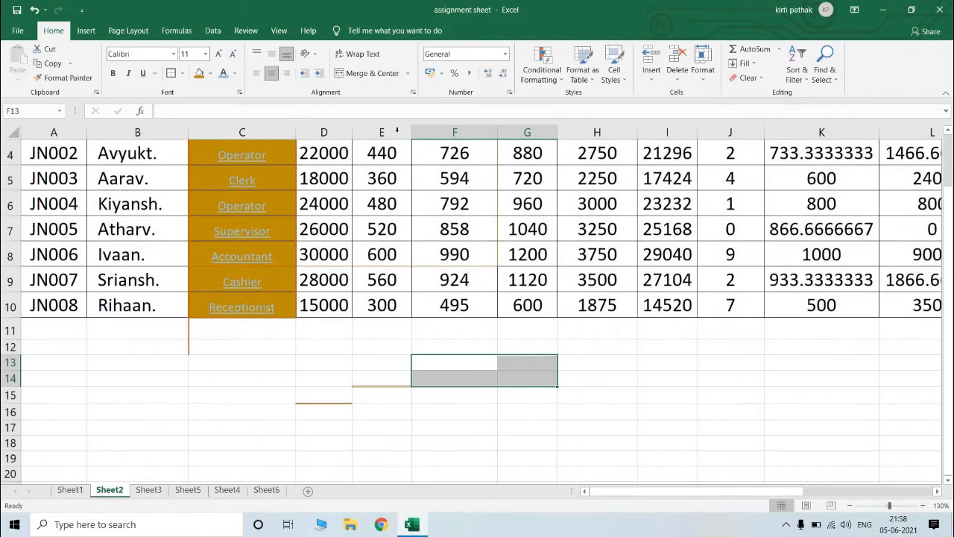
pyautogui.click(408, 74)
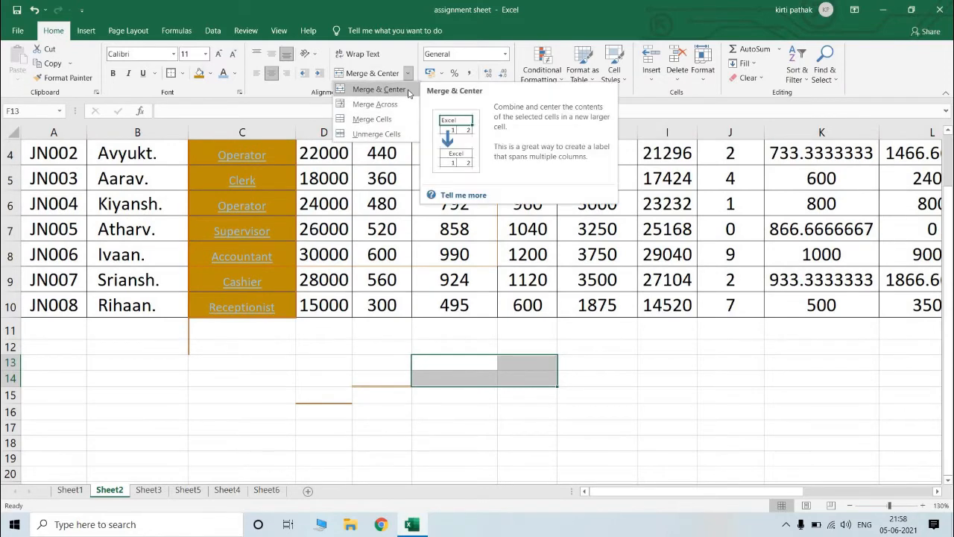
pyautogui.click(407, 90)
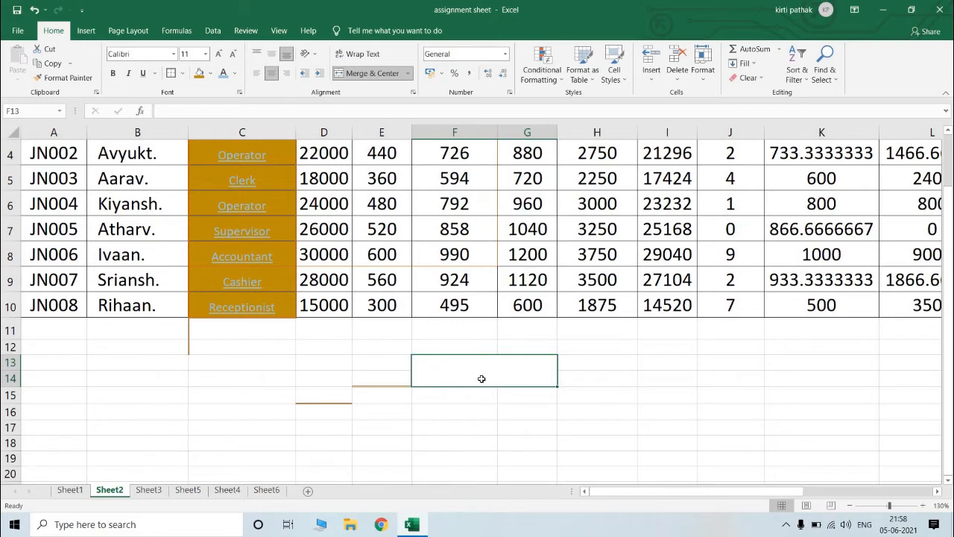
pyautogui.write('hello')
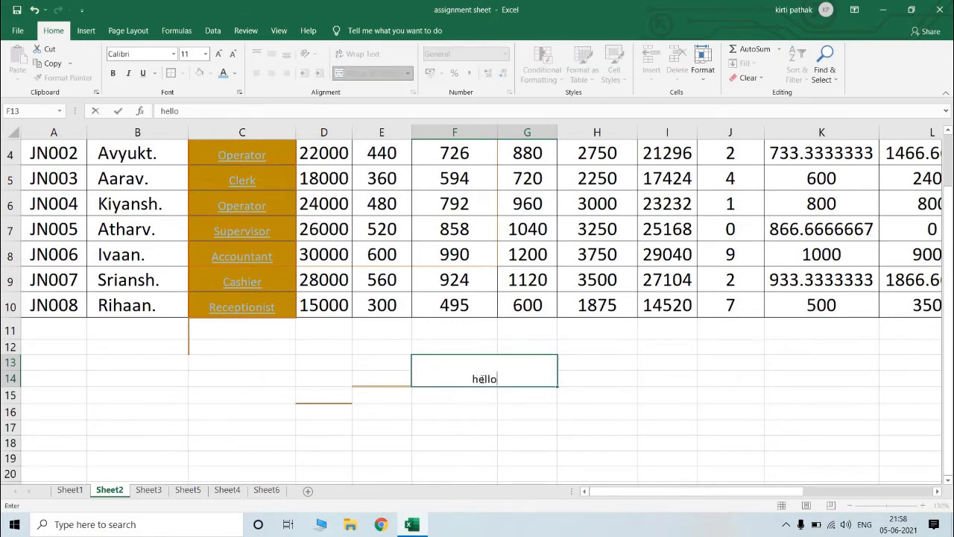
pyautogui.click(633, 410)
# Apply Merge Across to the "hello" block F13:G14.
pyautogui.click(438, 371)
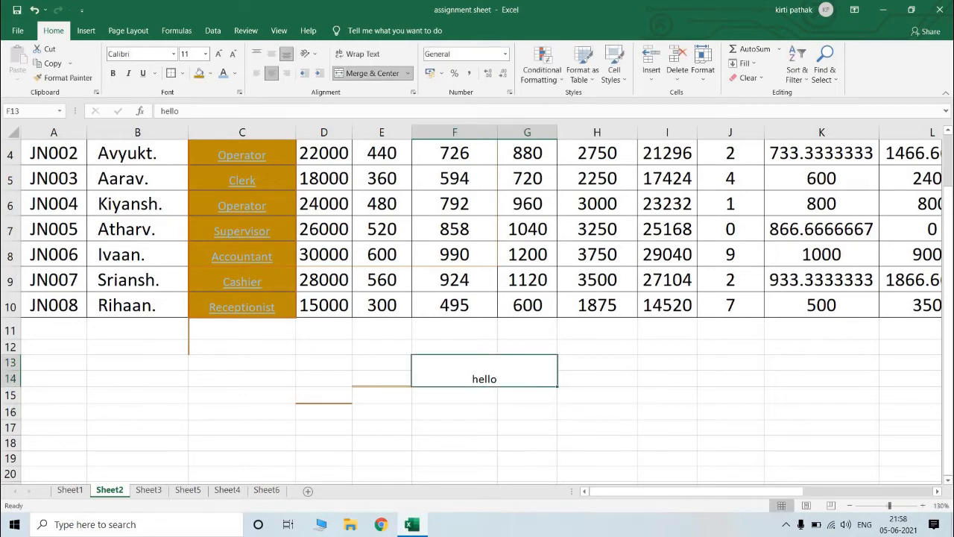
pyautogui.click(408, 72)
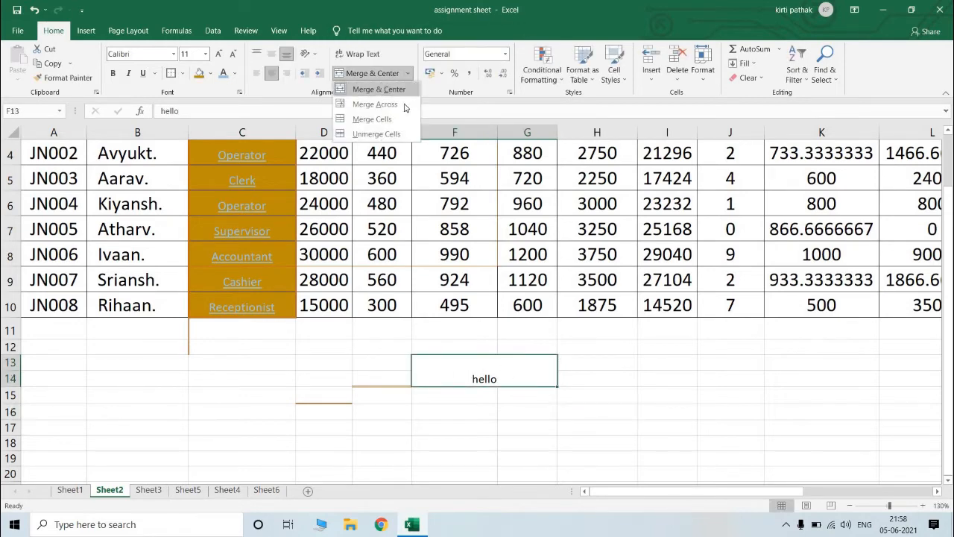
pyautogui.click(401, 105)
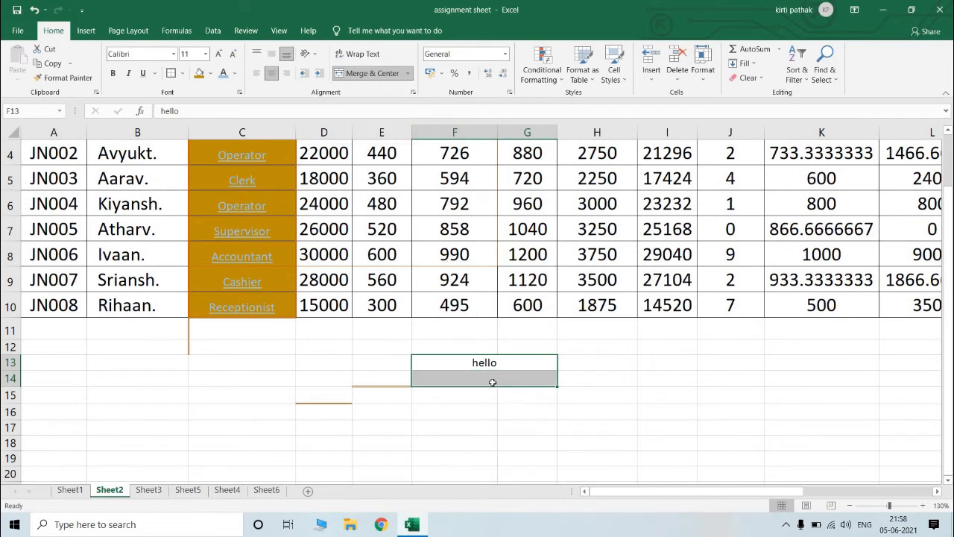
pyautogui.click(484, 405)
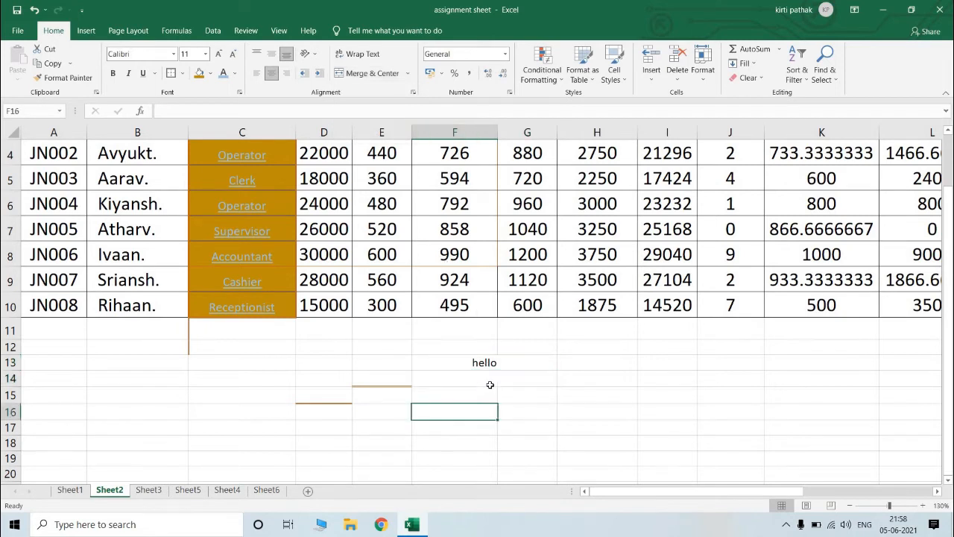
# Apply all borders to the two merged rows in F13:G14.
pyautogui.moveTo(477, 363); pyautogui.dragTo(481, 377)
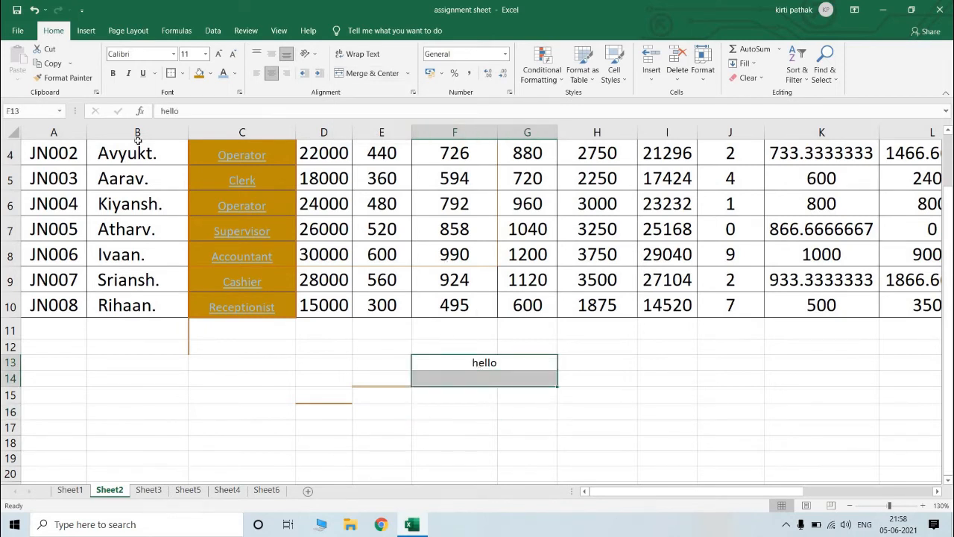
pyautogui.click(181, 73)
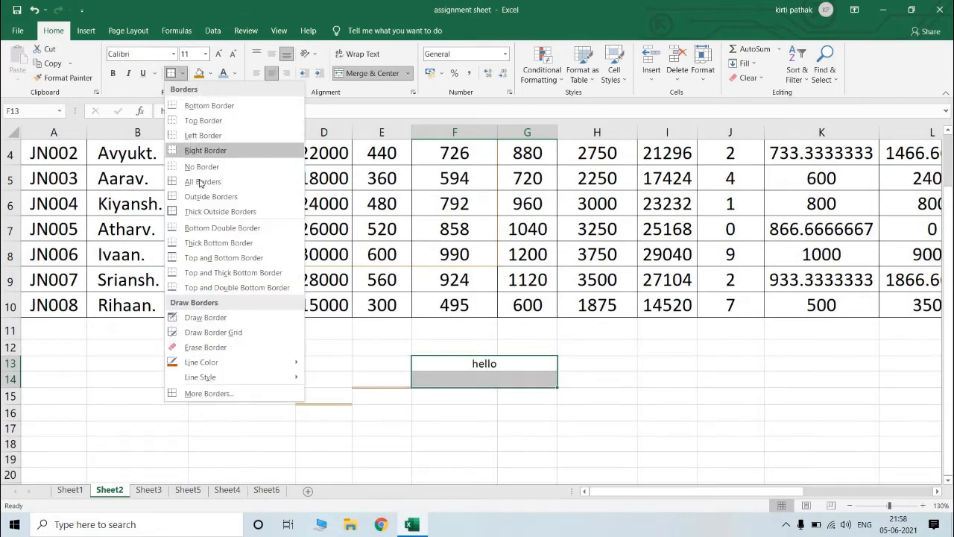
pyautogui.click(252, 243)
pyautogui.click(493, 413)
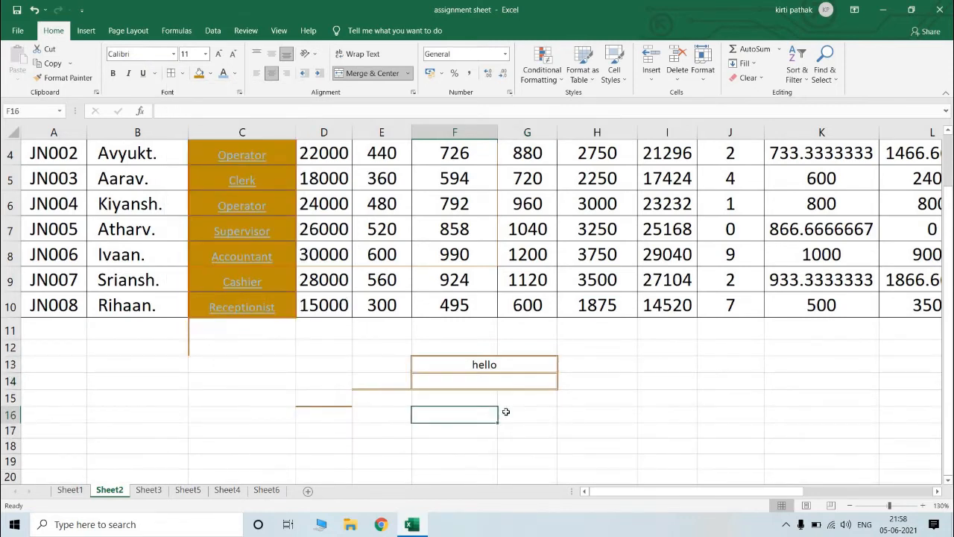
# Merge and center the two bordered rows of F13:G14 back into a single cell.
pyautogui.moveTo(464, 363); pyautogui.dragTo(473, 385)
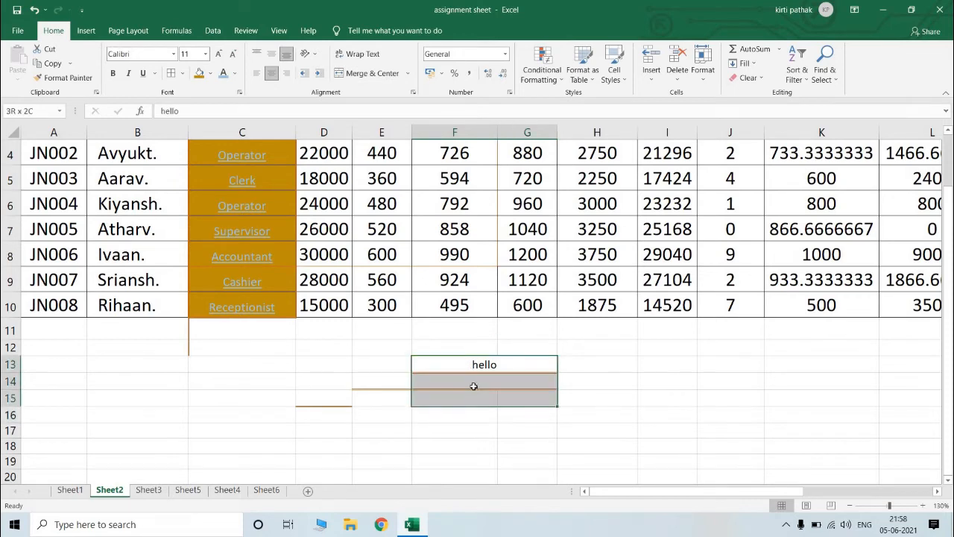
pyautogui.click(401, 75)
pyautogui.click(401, 74)
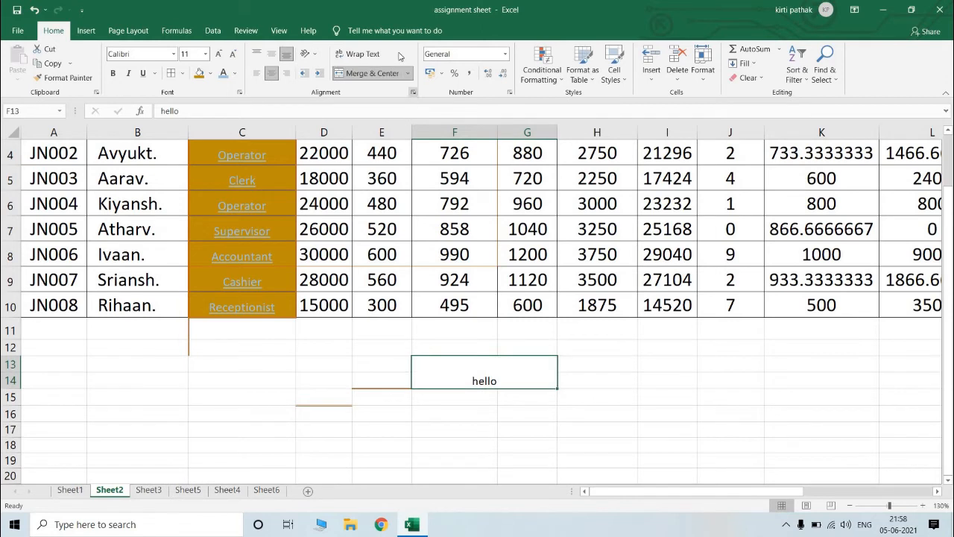
# Apply Merge Cells to the "hello" block F13:G14 and replace its text with "kjgkghkgkjljhjl".
pyautogui.click(407, 73)
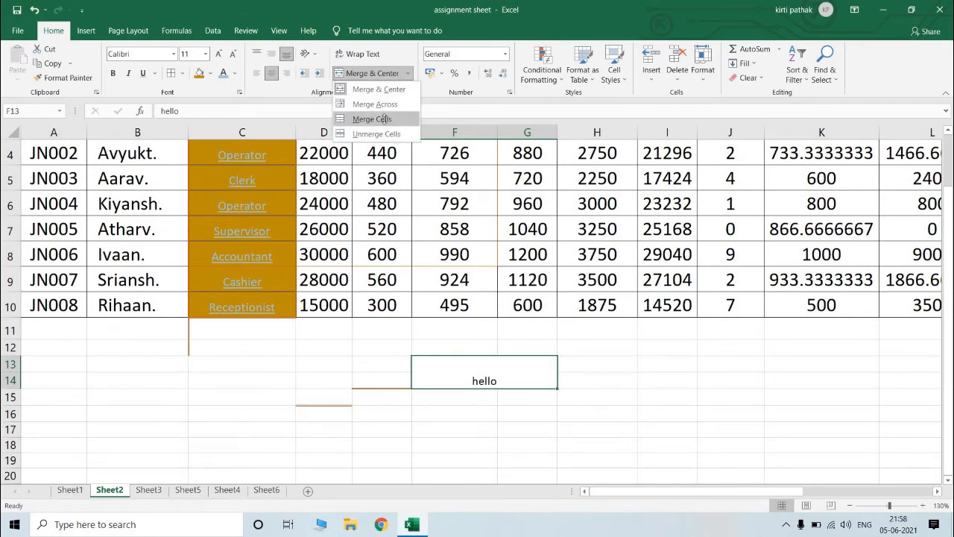
pyautogui.click(384, 119)
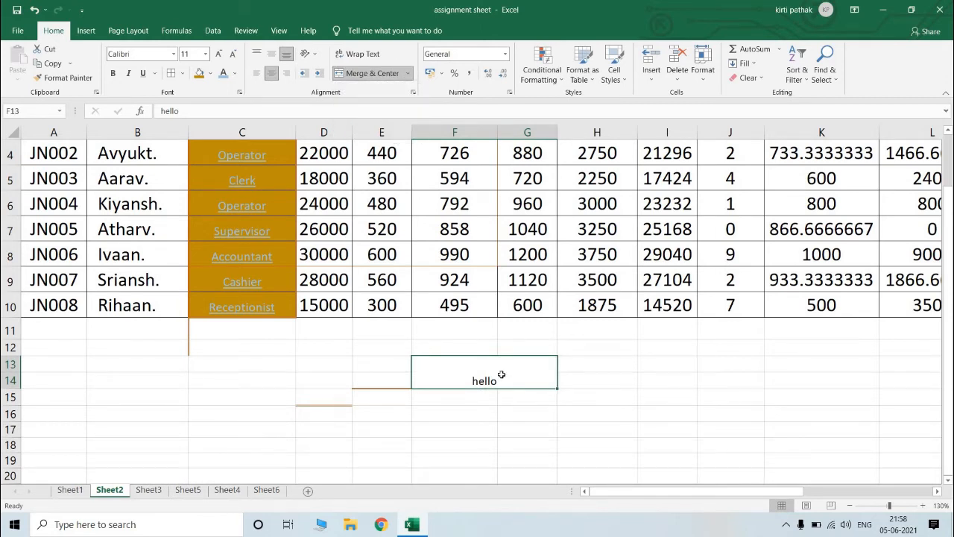
pyautogui.write('kjgkghkgkjljhjl')
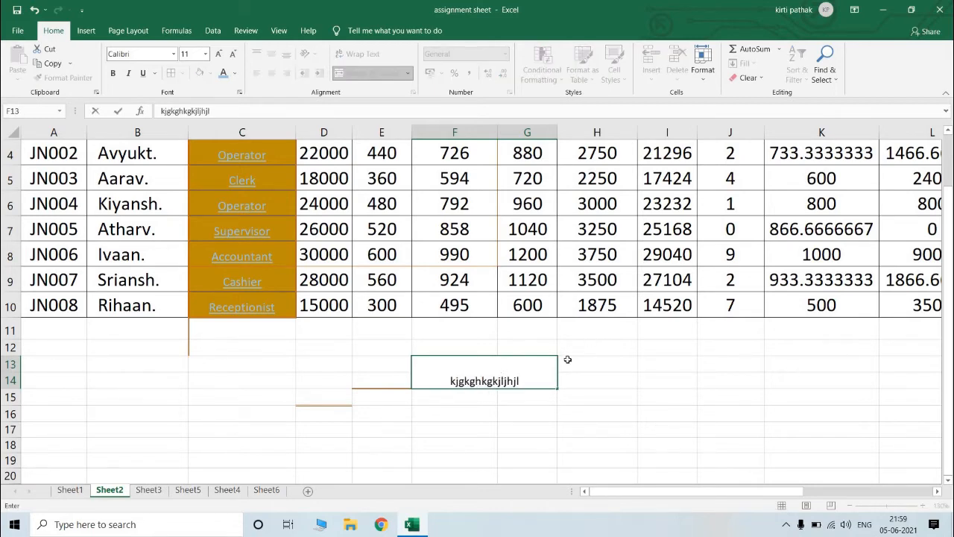
pyautogui.click(542, 420)
# Unmerge the block F13:G14 into separate cells.
pyautogui.click(513, 364)
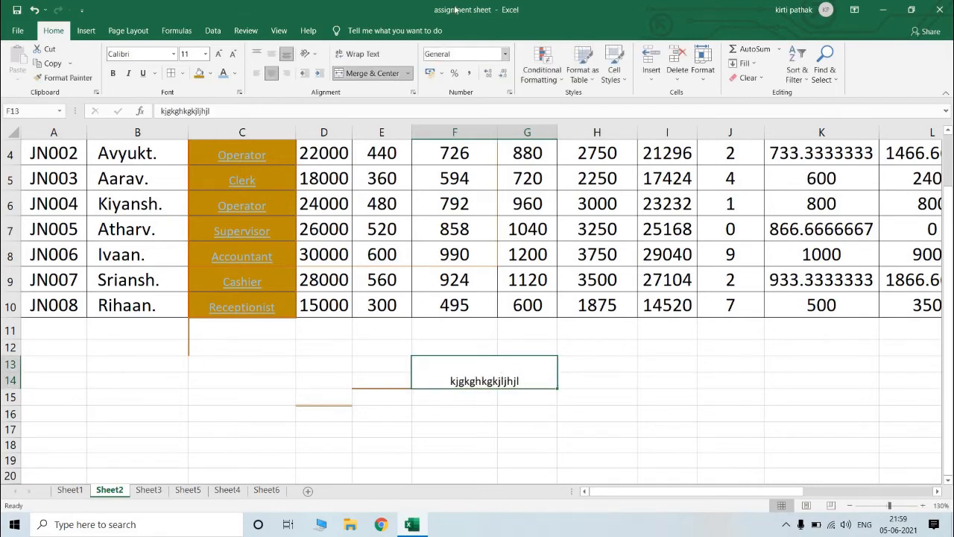
pyautogui.click(407, 73)
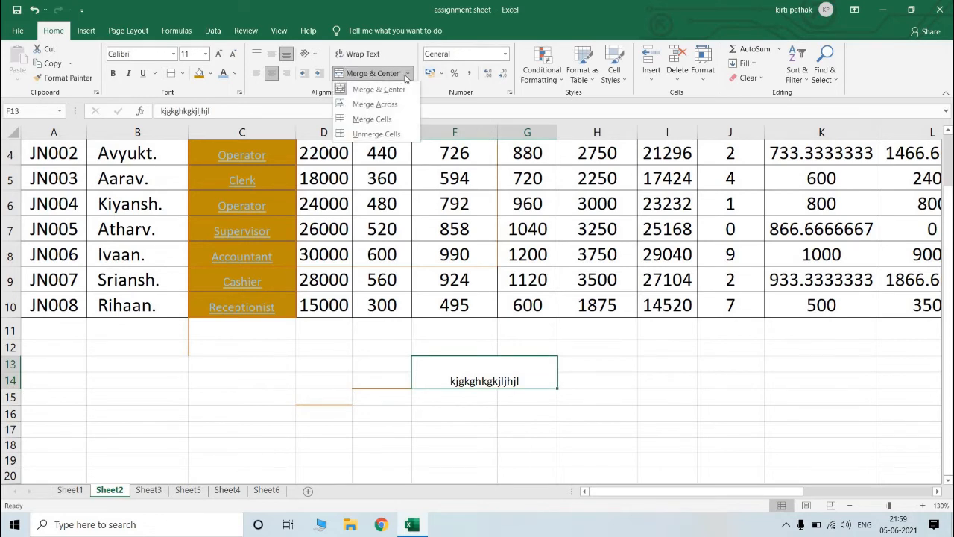
pyautogui.click(383, 137)
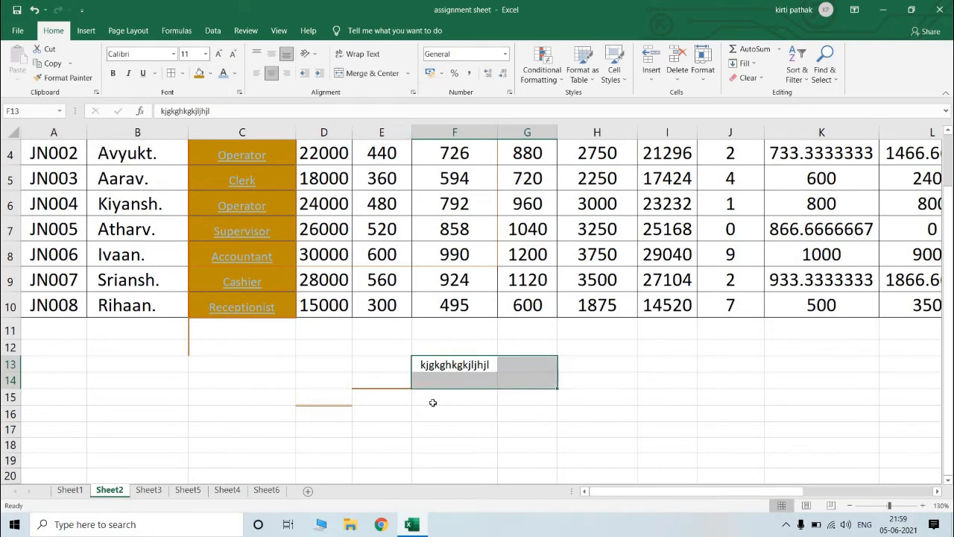
pyautogui.click(490, 442)
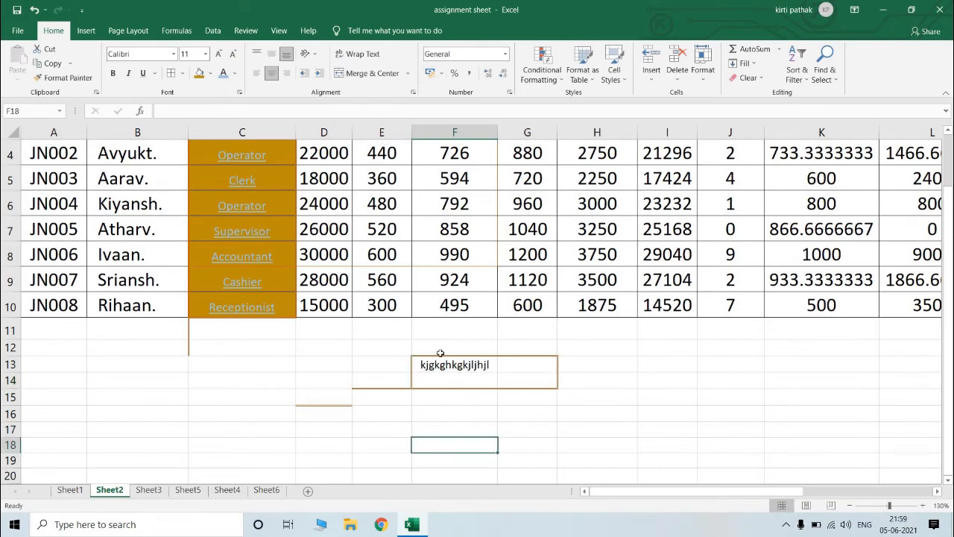
# Remove all borders from the unmerged cells F13:G14.
pyautogui.click(494, 380)
pyautogui.click(514, 377)
pyautogui.click(513, 363)
pyautogui.moveTo(449, 361); pyautogui.dragTo(538, 383)
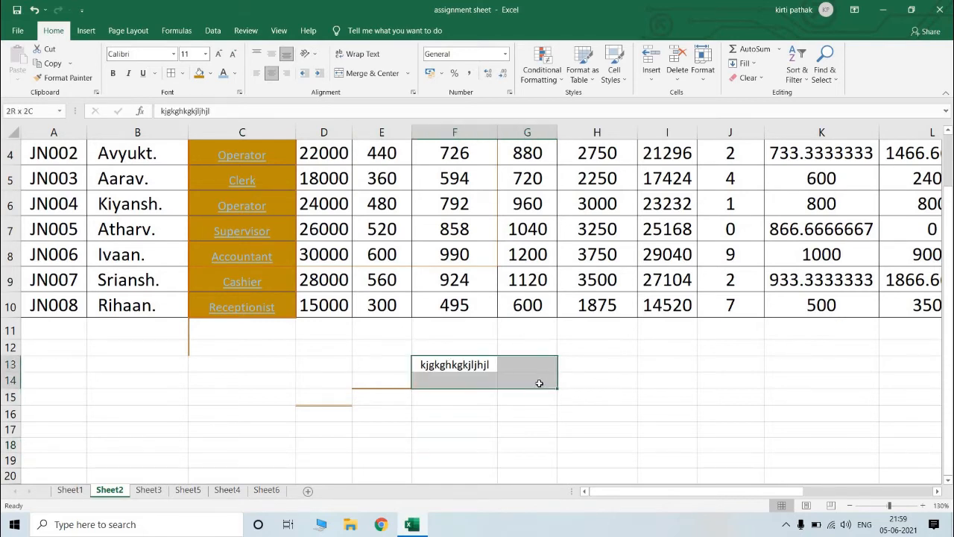
pyautogui.click(184, 79)
pyautogui.click(205, 166)
pyautogui.click(594, 407)
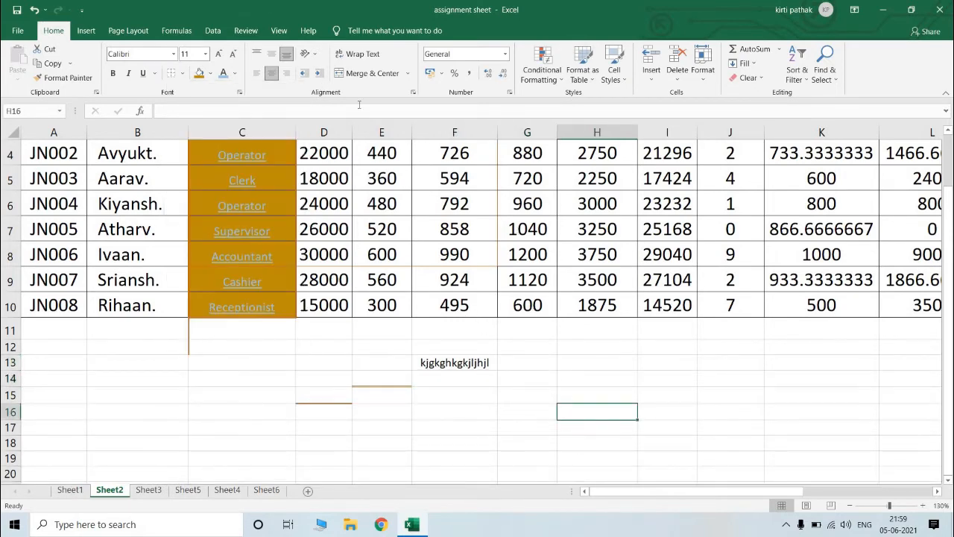
# Apply Comma Style to the first two values of the ODP column, K3 and K4.
pyautogui.scroll(2, 442, 206)
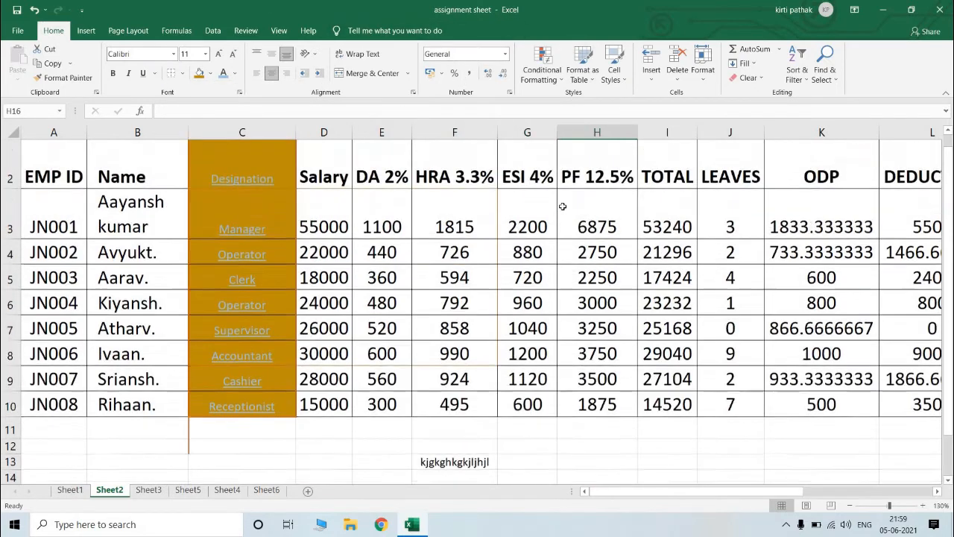
pyautogui.click(938, 492)
pyautogui.click(938, 492)
pyautogui.click(937, 492)
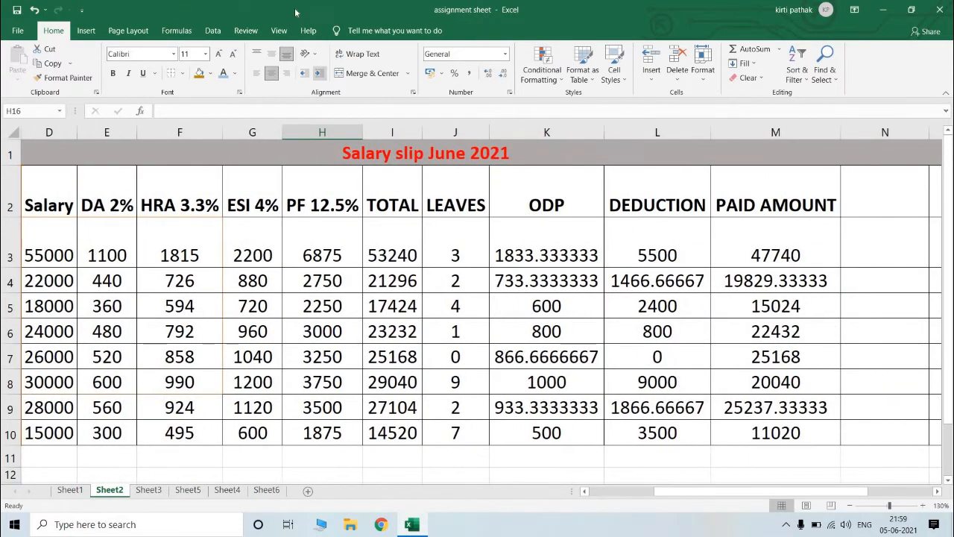
pyautogui.click(530, 240)
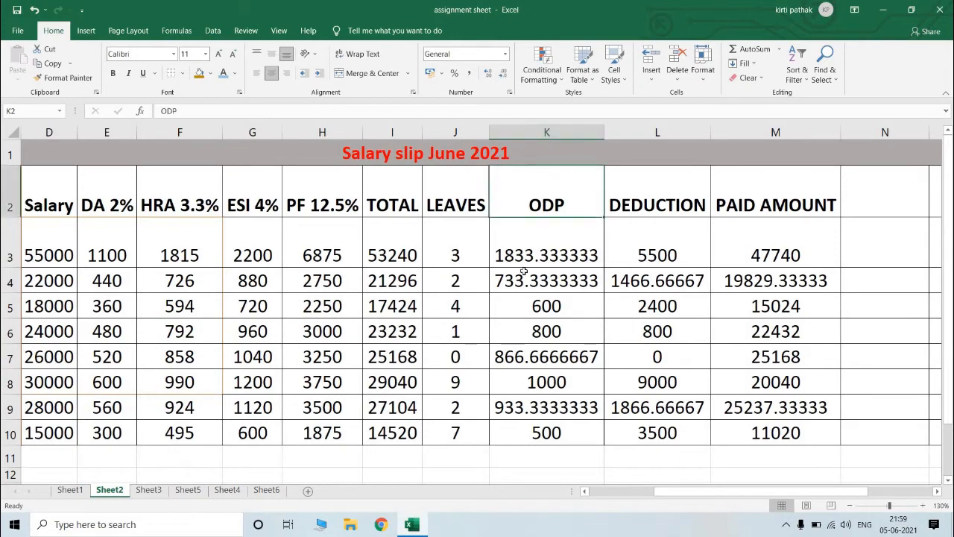
pyautogui.moveTo(548, 253); pyautogui.dragTo(570, 436)
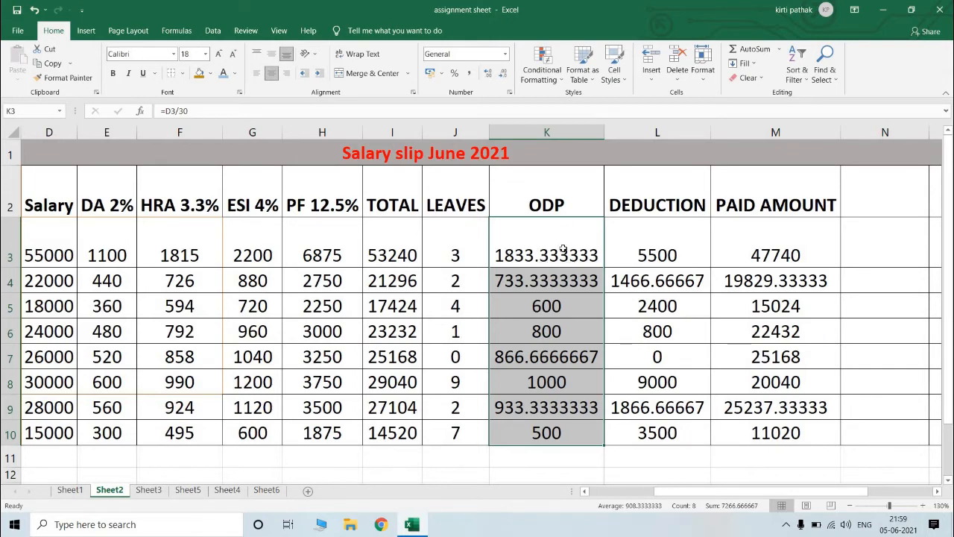
pyautogui.click(554, 249)
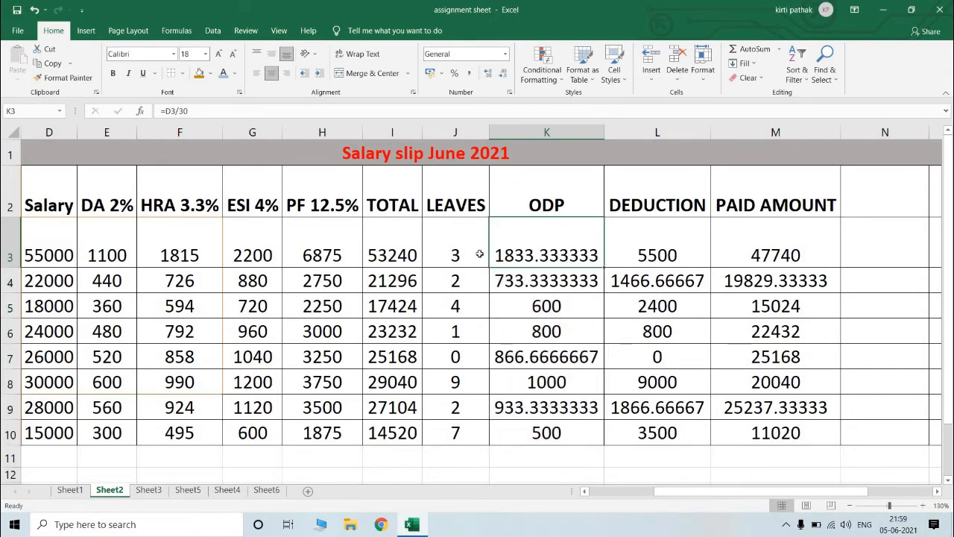
pyautogui.click(468, 72)
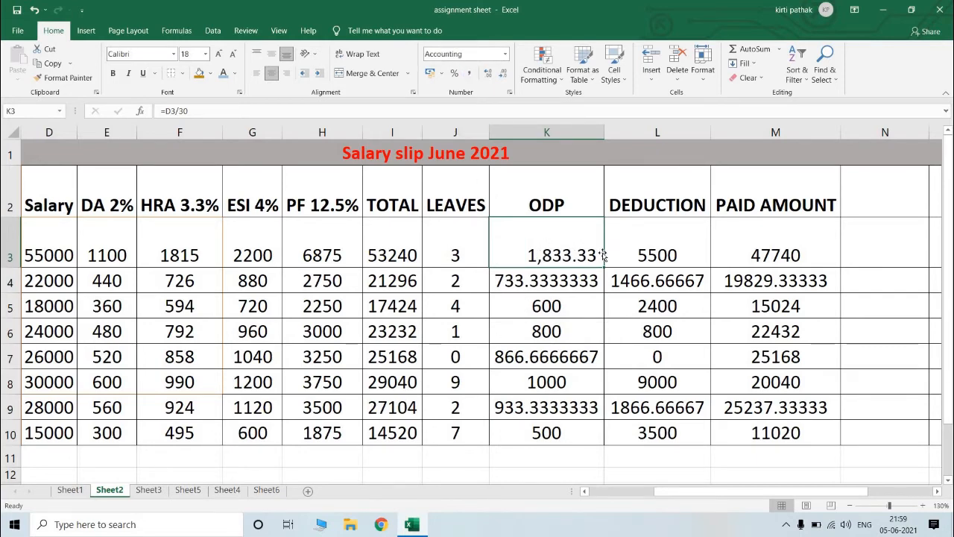
pyautogui.click(547, 284)
pyautogui.click(469, 72)
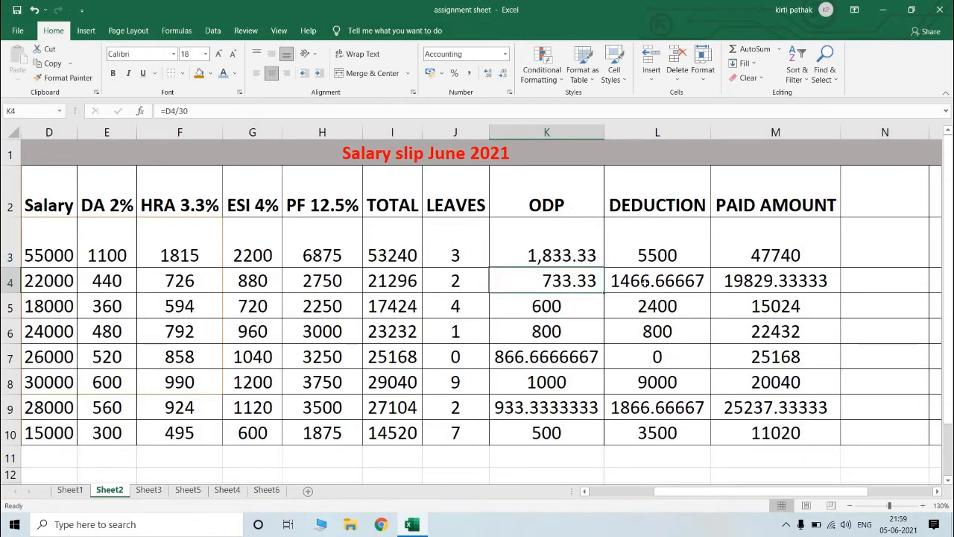
# Apply Comma Style to the second value of the DEDUCTION column, L4.
pyautogui.click(645, 283)
pyautogui.click(469, 72)
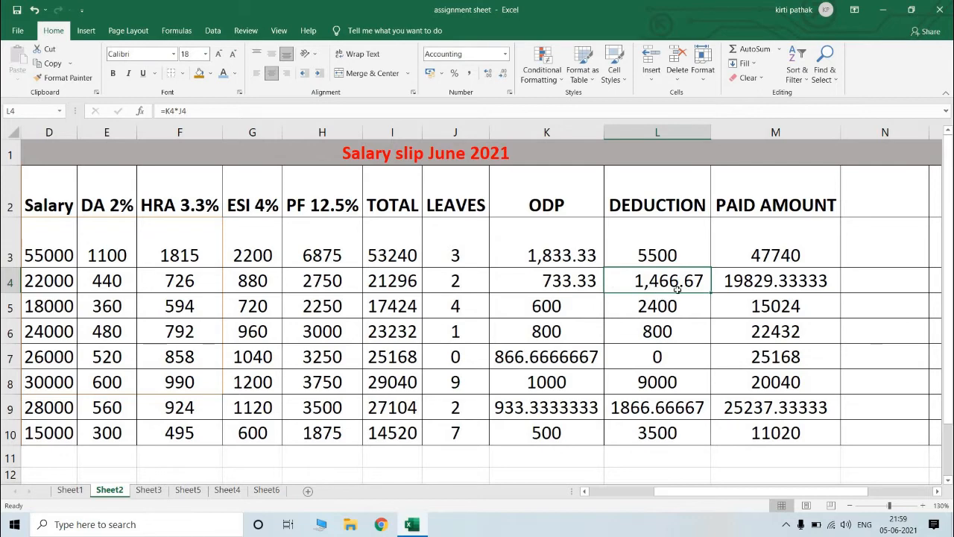
# Increase the decimals of the second ODP value, K4, to six places.
pyautogui.click(591, 284)
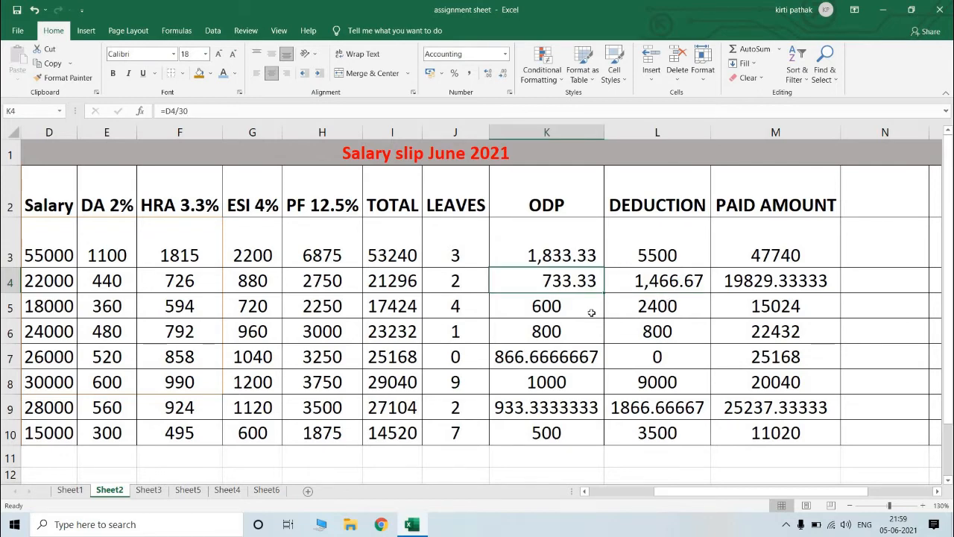
pyautogui.click(486, 74)
pyautogui.click(486, 75)
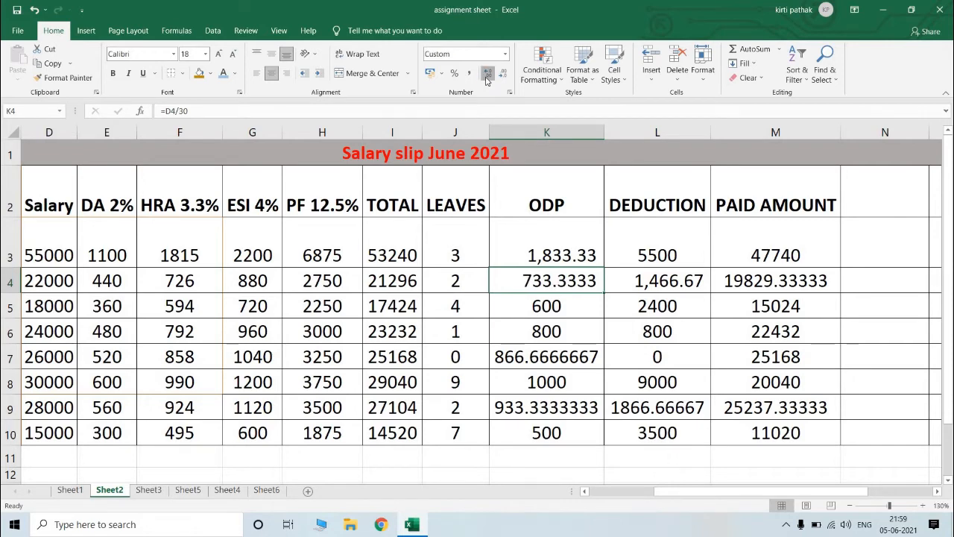
pyautogui.click(486, 74)
pyautogui.click(486, 74)
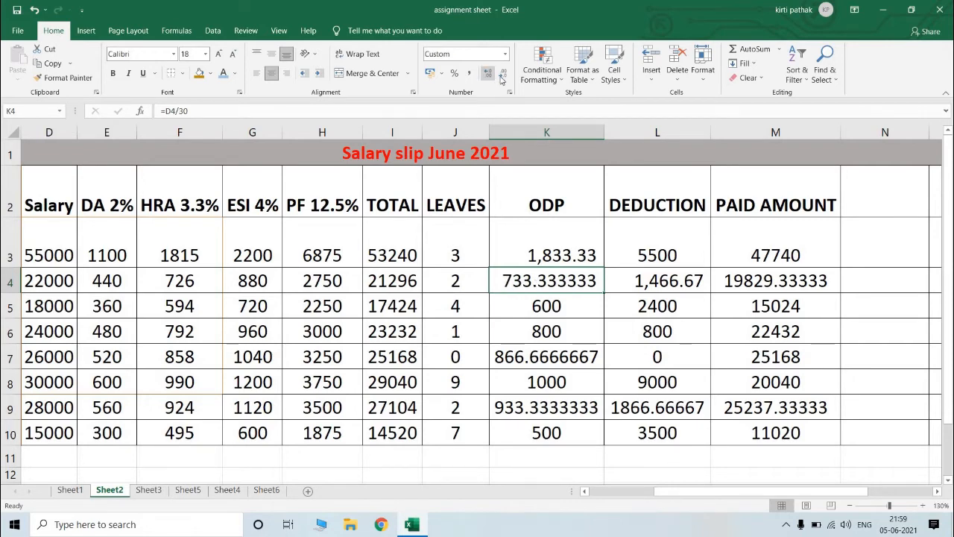
# Decrease the decimals of the ODP value in K4 until it shows as a whole number.
pyautogui.click(503, 75)
pyautogui.click(502, 74)
pyautogui.click(502, 74)
pyautogui.click(502, 75)
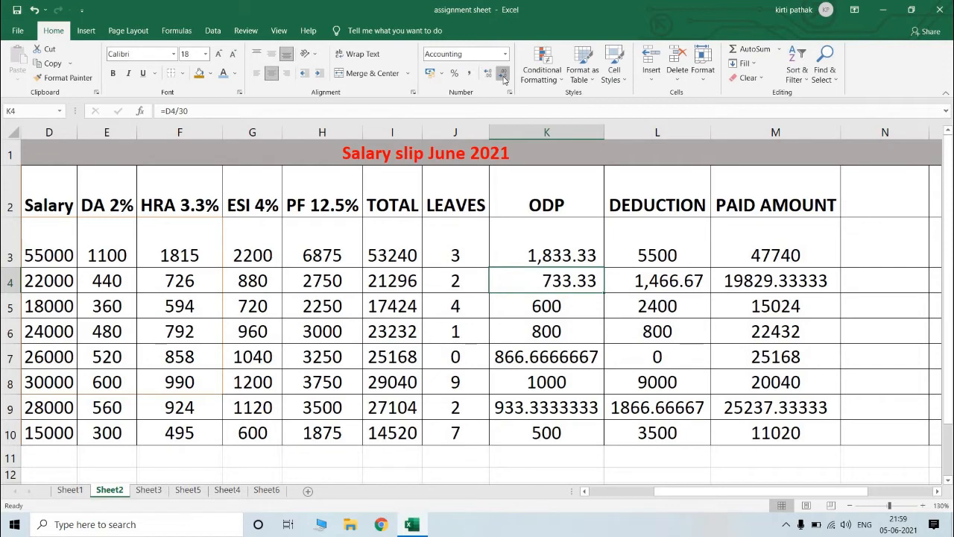
pyautogui.click(503, 76)
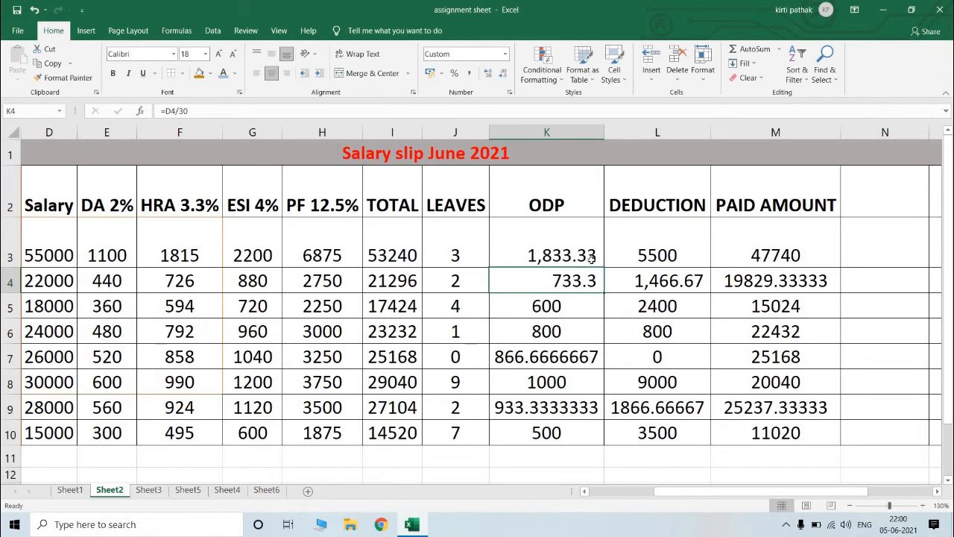
pyautogui.click(500, 75)
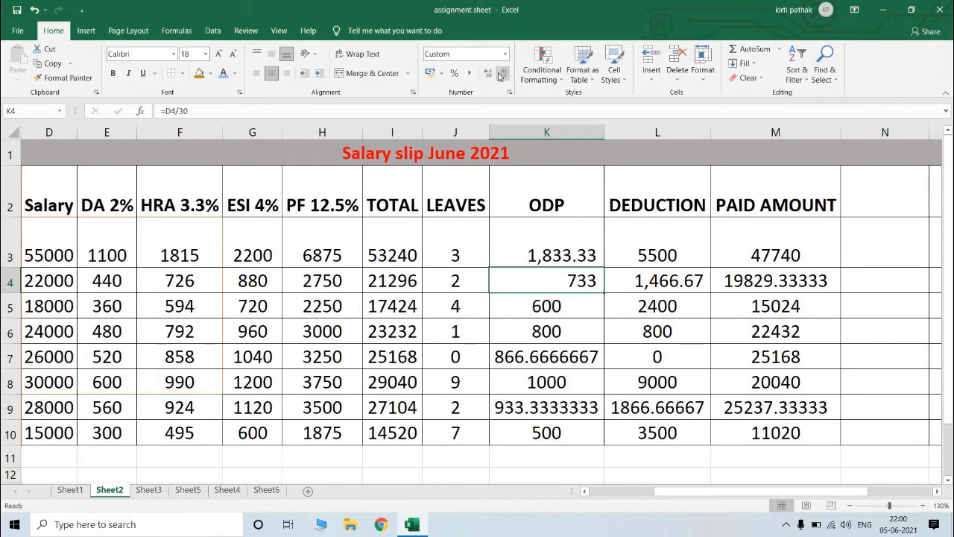
# Try Percent Style on the ODP value in K4 and switch it back to Comma Style.
pyautogui.click(454, 73)
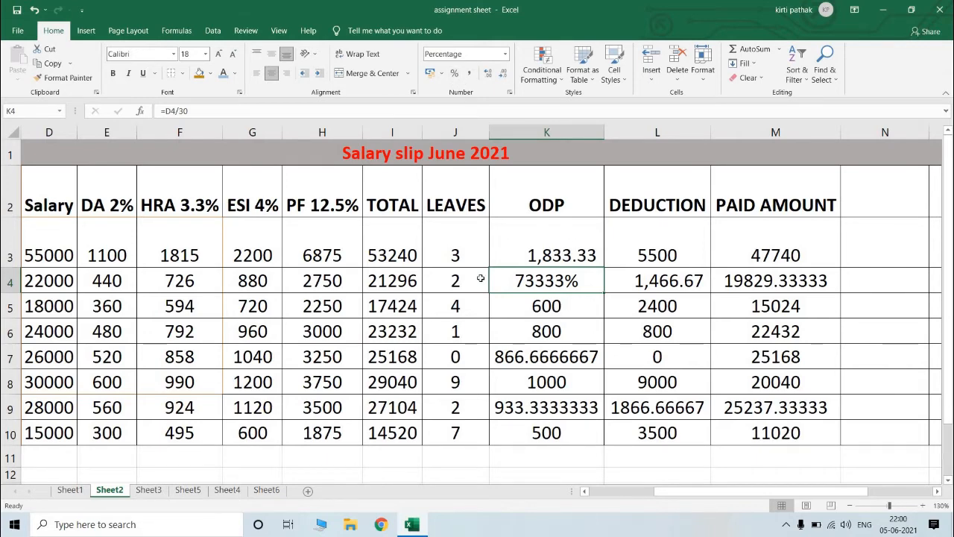
pyautogui.click(469, 73)
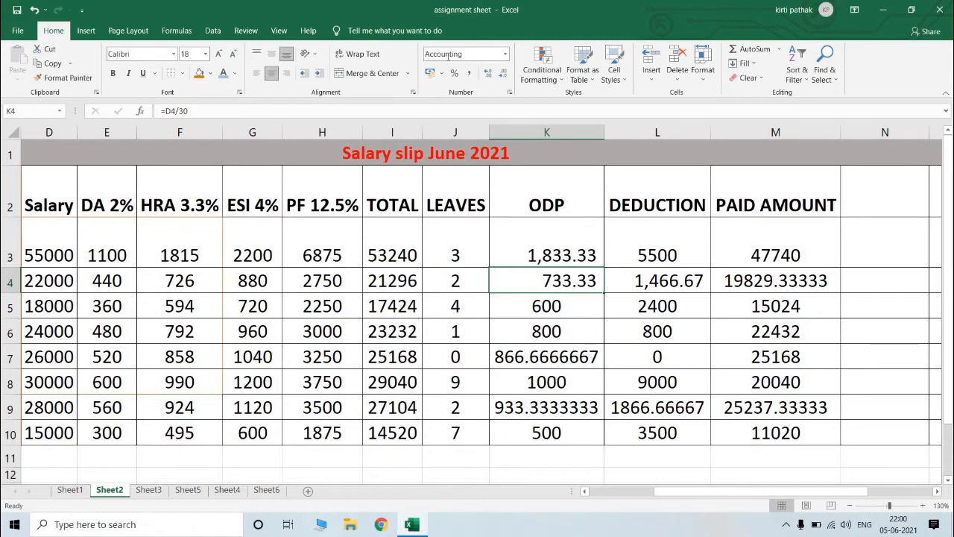
# Apply the ₹ English (India) accounting format to the ODP value in K4.
pyautogui.click(444, 75)
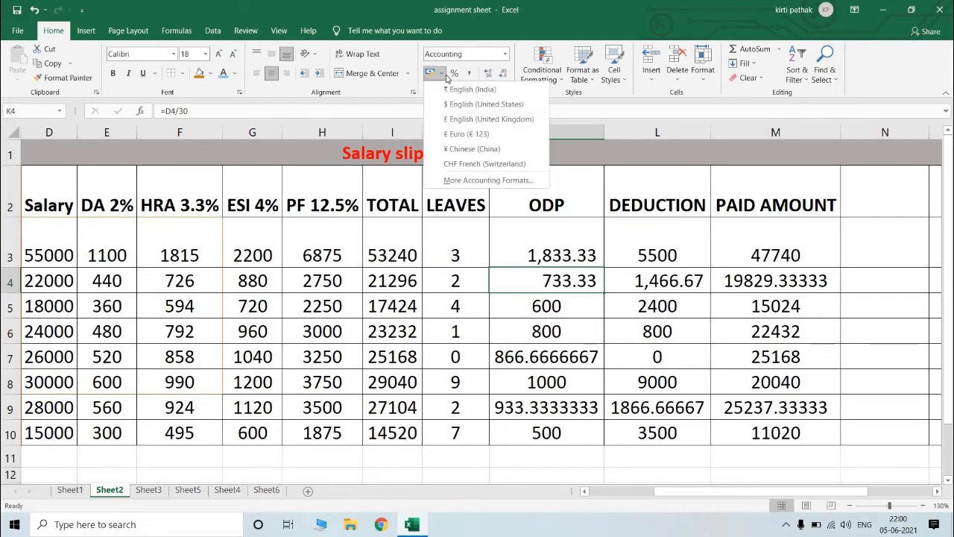
pyautogui.click(471, 89)
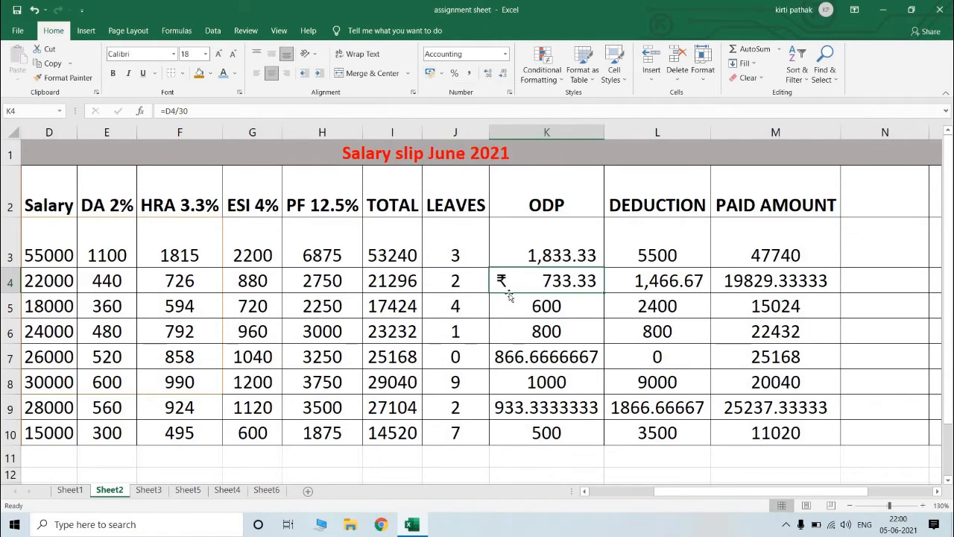
pyautogui.click(642, 288)
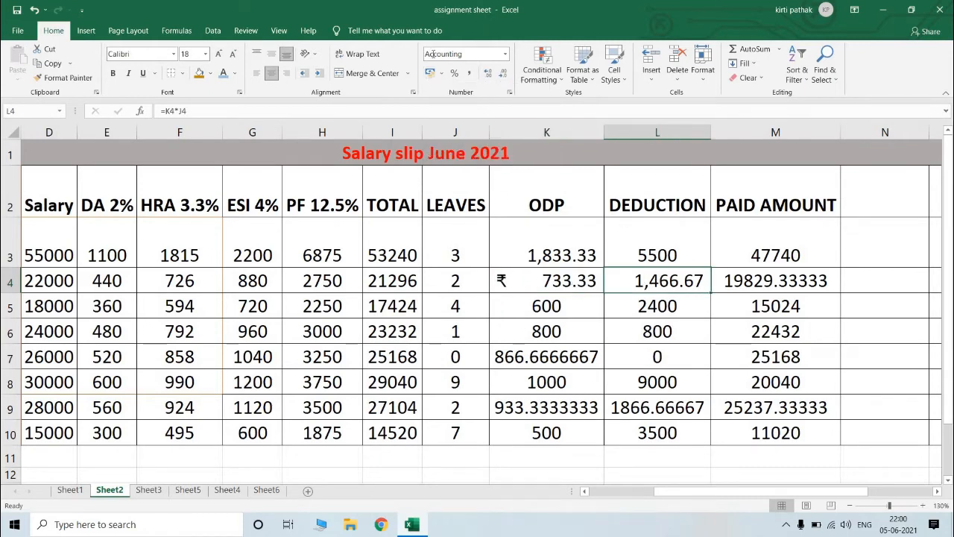
pyautogui.click(441, 73)
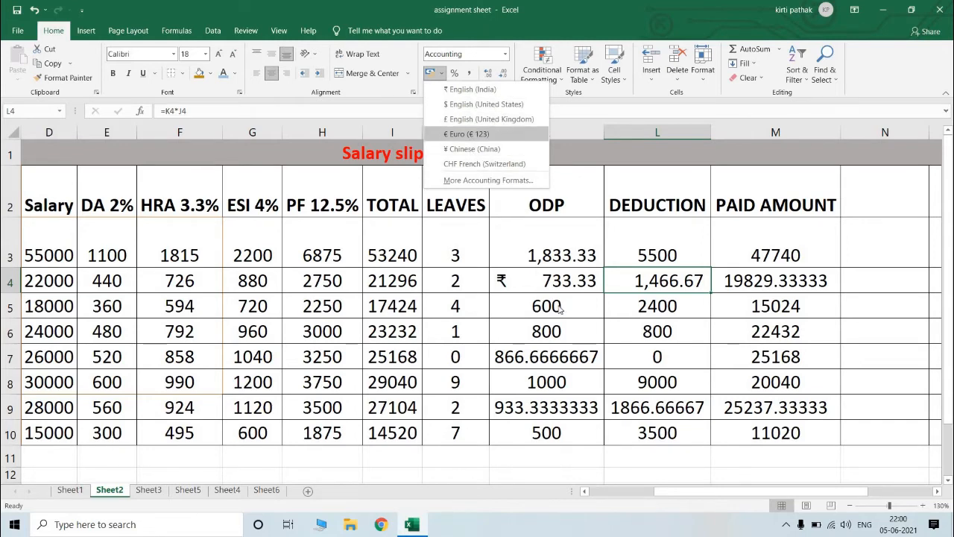
pyautogui.click(646, 312)
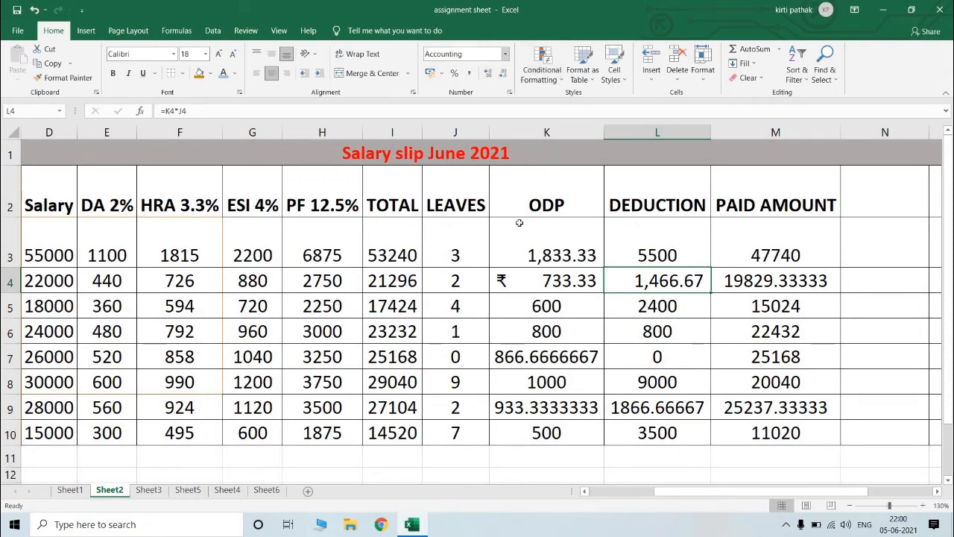
# Enter the formula =today() in K11, just below the ODP column.
pyautogui.click(550, 462)
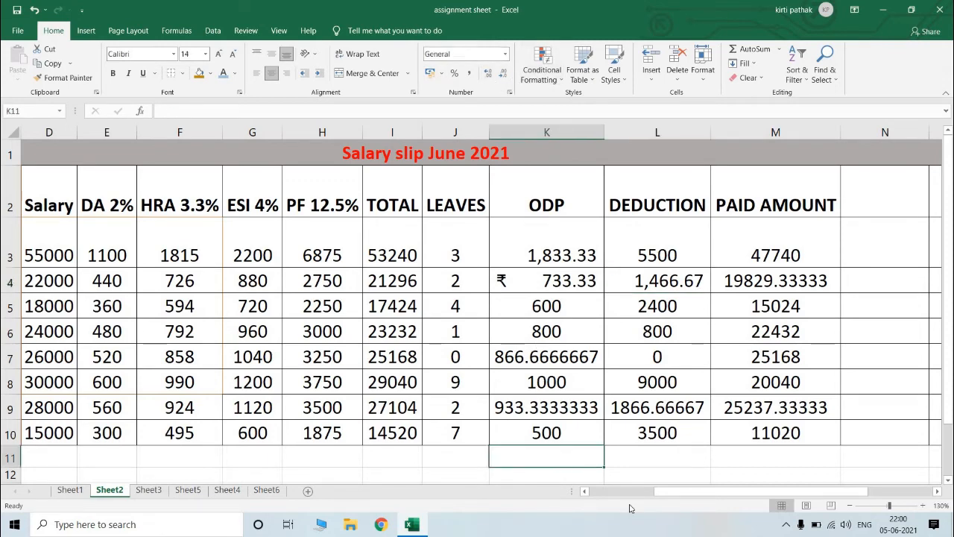
pyautogui.write('=')
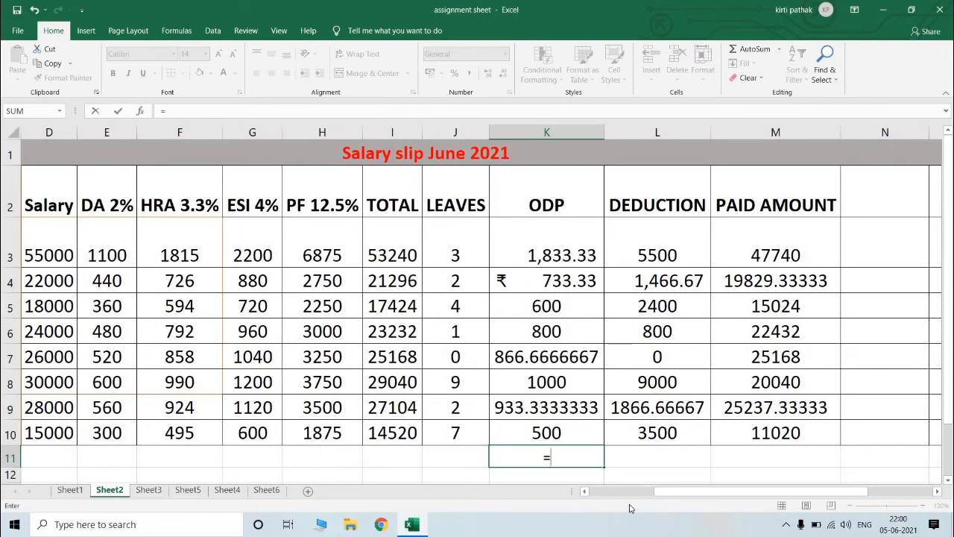
pyautogui.write('toda')
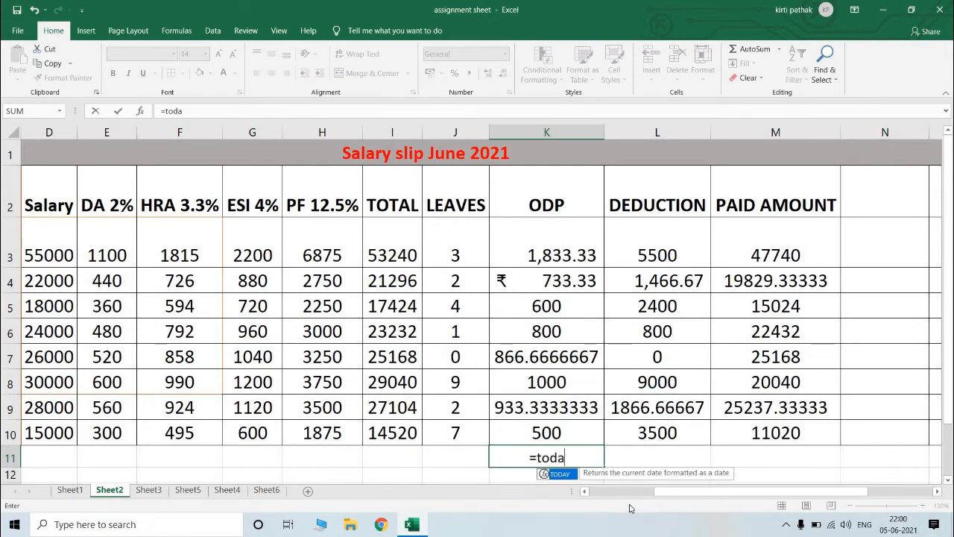
pyautogui.write('y()')
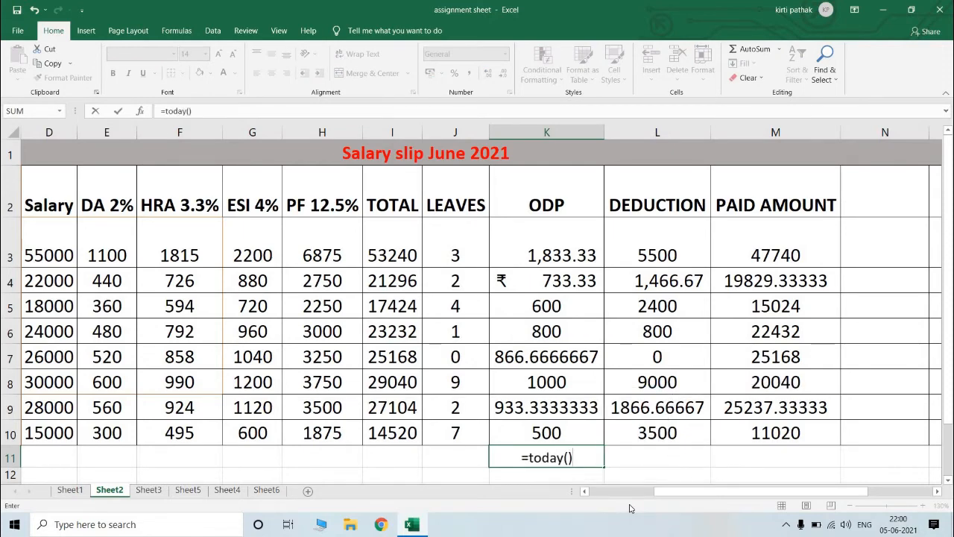
pyautogui.press('Return')
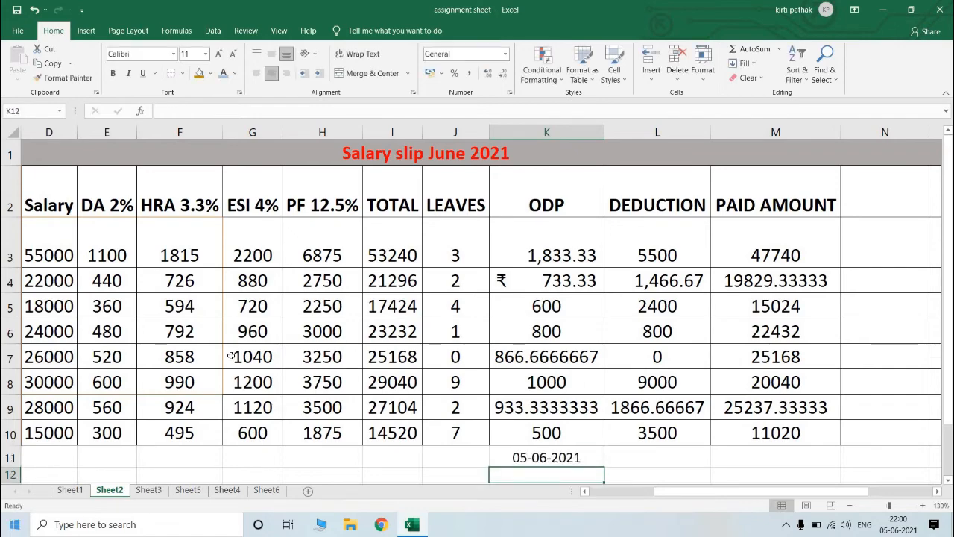
pyautogui.scroll(-2, 502, 406)
pyautogui.scroll(2, 510, 382)
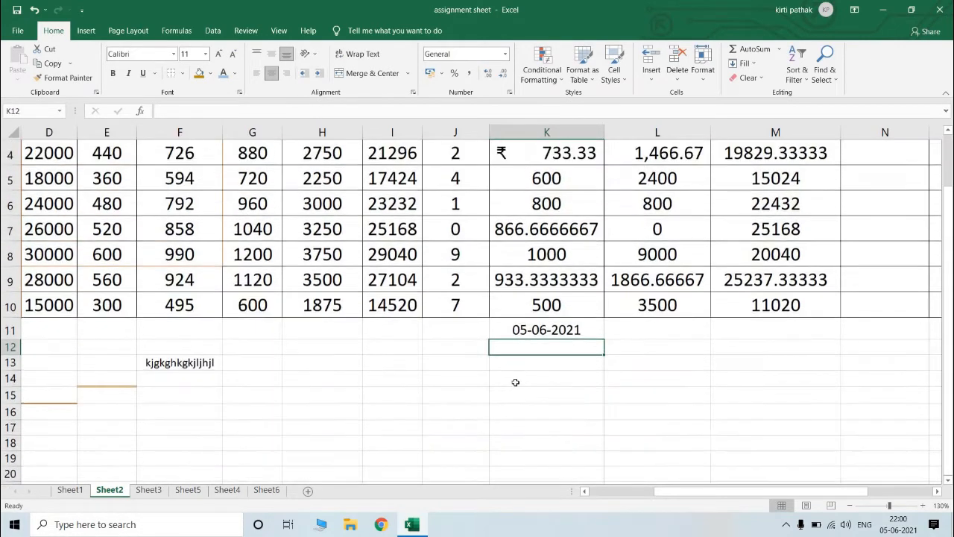
# Change the number format of the date in K11 to Long Date.
pyautogui.click(551, 458)
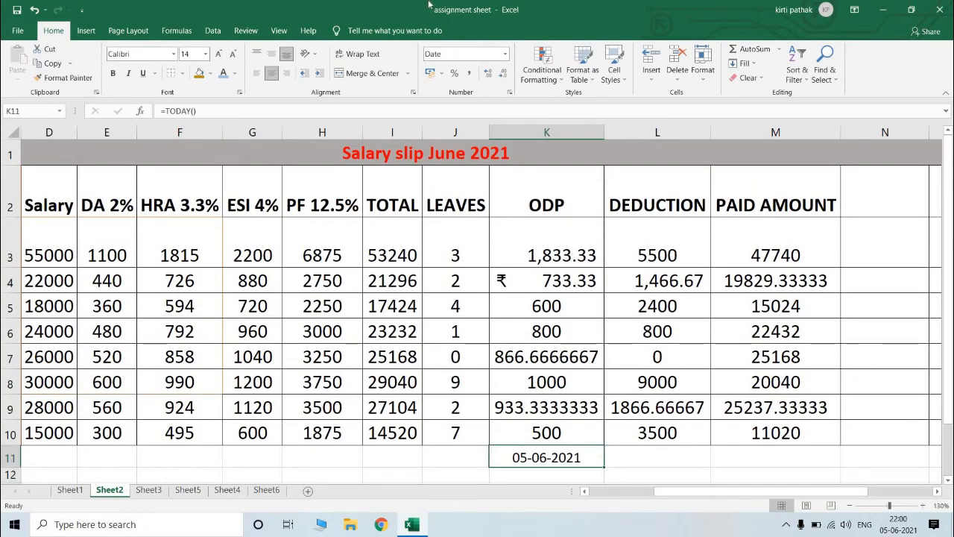
pyautogui.click(505, 55)
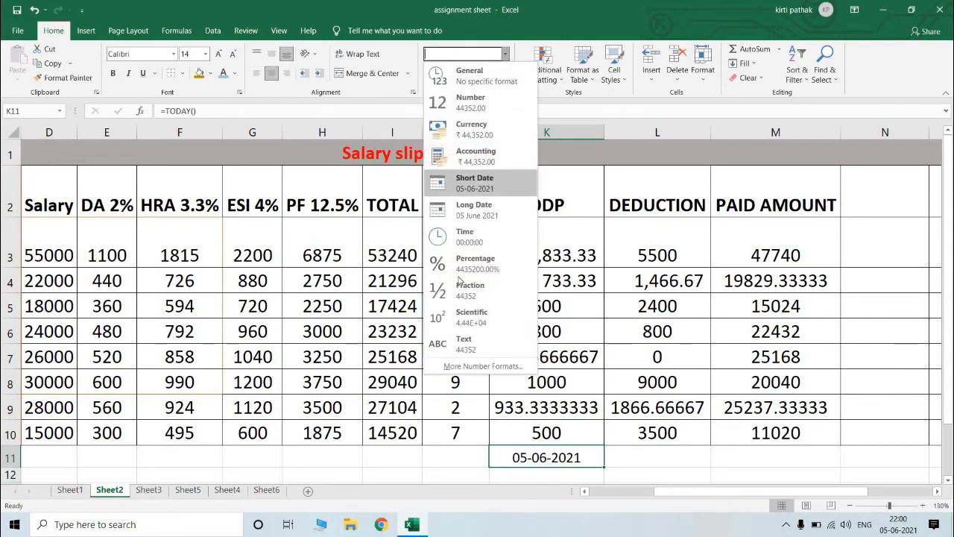
pyautogui.click(482, 212)
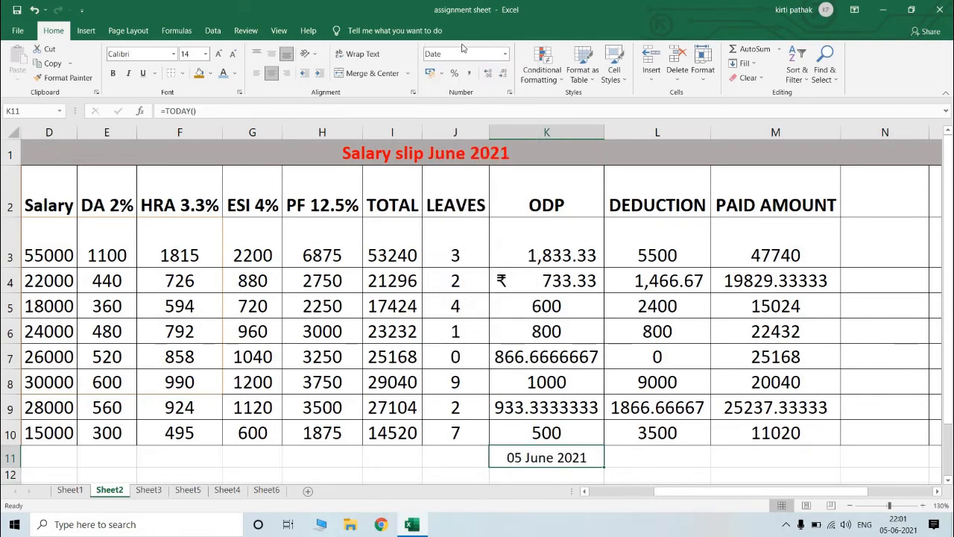
pyautogui.click(505, 54)
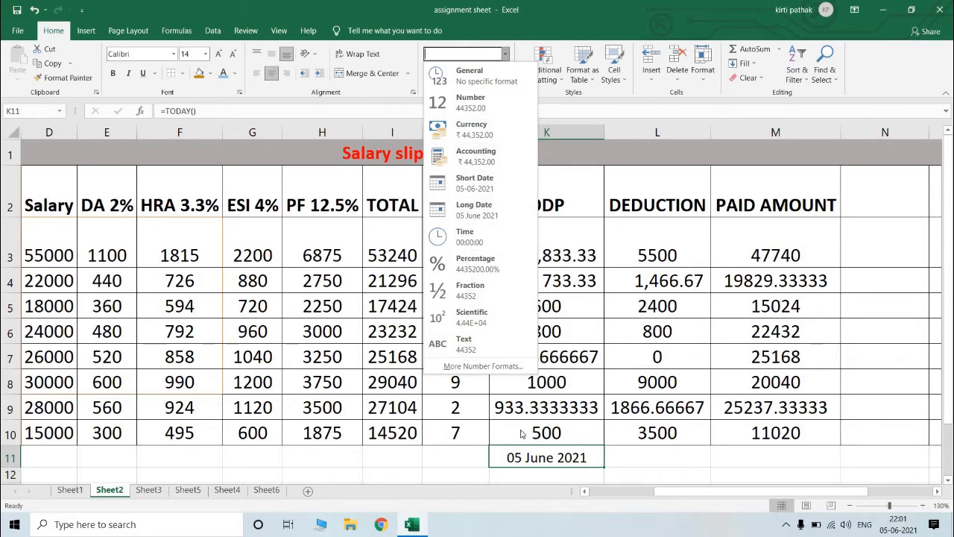
pyautogui.click(633, 453)
pyautogui.click(630, 454)
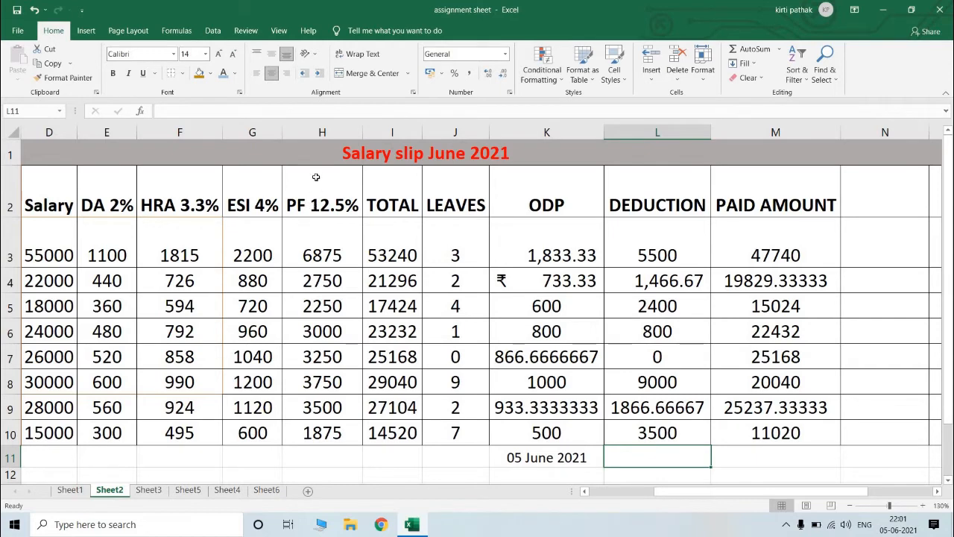
# Add a Greater Than conditional formatting rule to the PF 12.5% column, H2:H10, with threshold 6000 and Light Red Fill.
pyautogui.moveTo(316, 177); pyautogui.dragTo(322, 436)
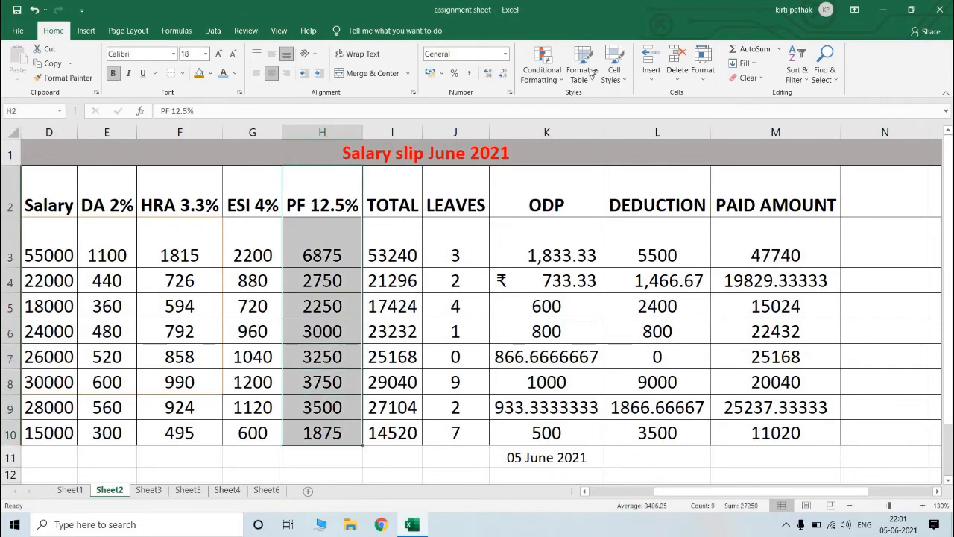
pyautogui.click(542, 67)
pyautogui.moveTo(589, 100)
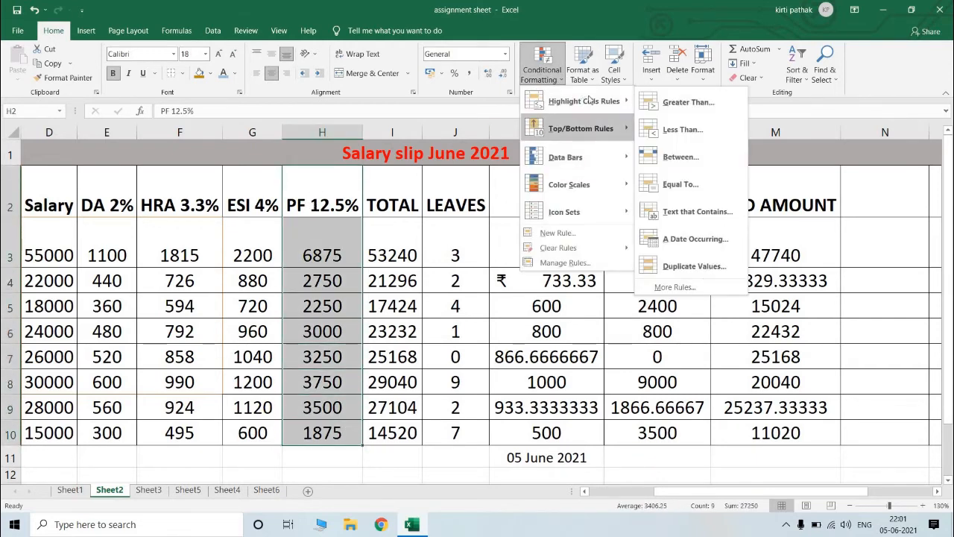
pyautogui.click(685, 104)
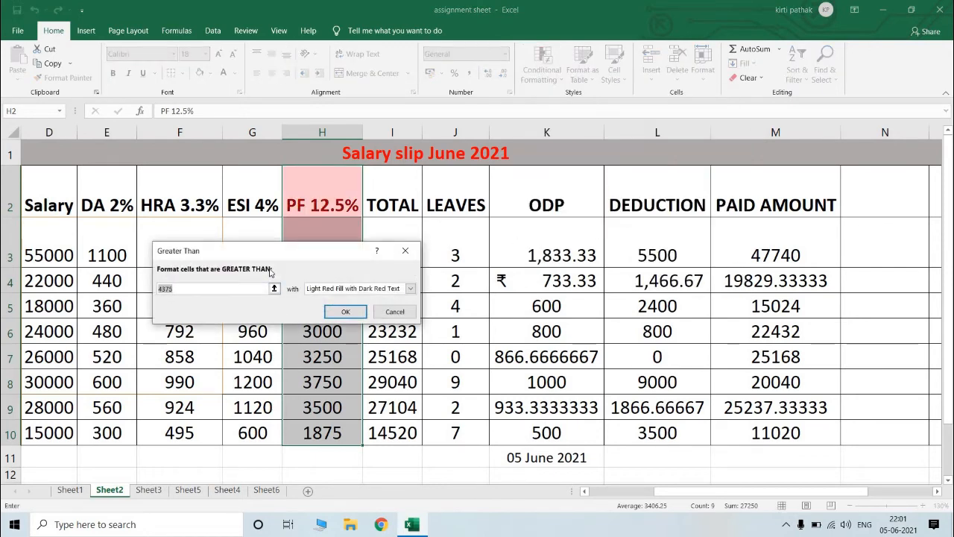
pyautogui.write('6000')
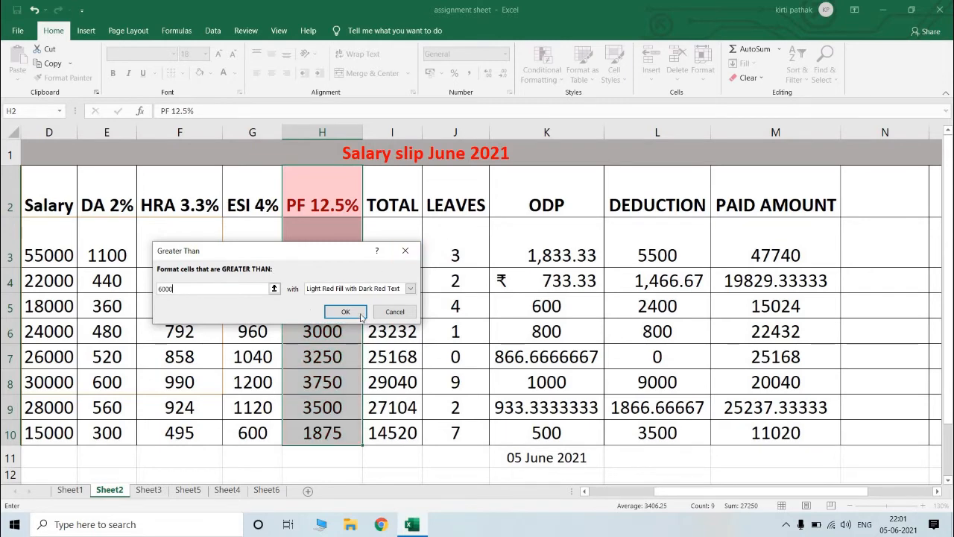
pyautogui.click(412, 290)
pyautogui.click(339, 325)
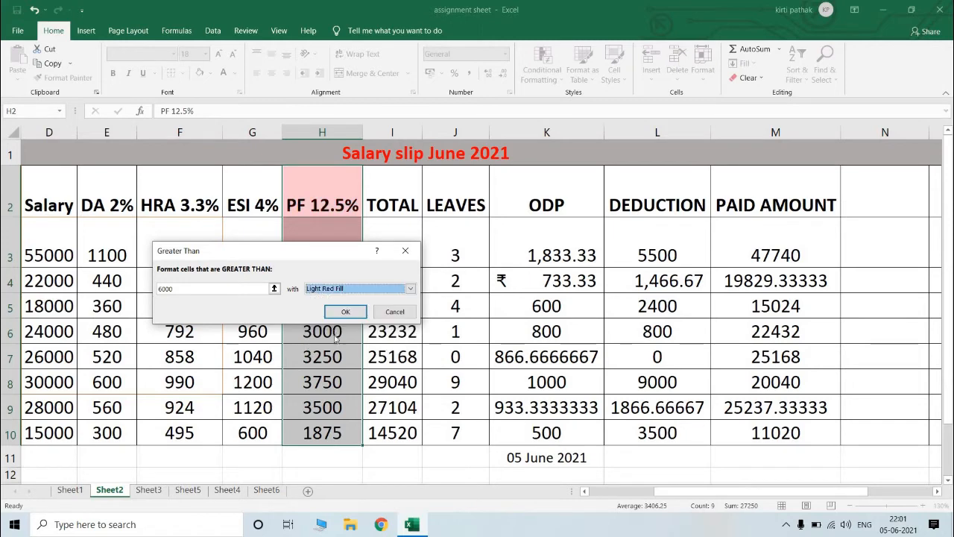
pyautogui.click(349, 311)
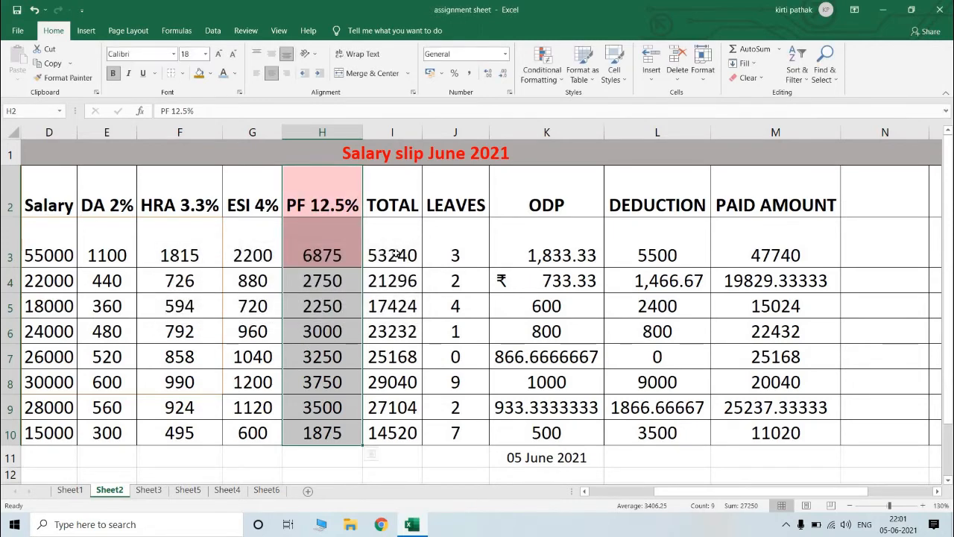
# Add a Less Than rule to the PF 12.5% values, H3:H10, with threshold 2500 and Green Fill with Dark Green Text.
pyautogui.click(344, 251)
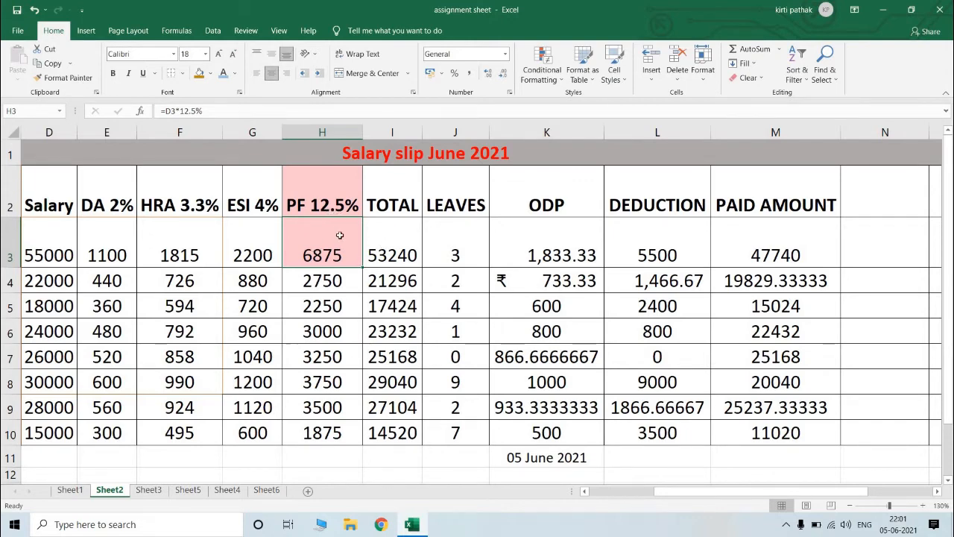
pyautogui.keyDown('shift'); pyautogui.click(350, 443); pyautogui.keyUp('shift')
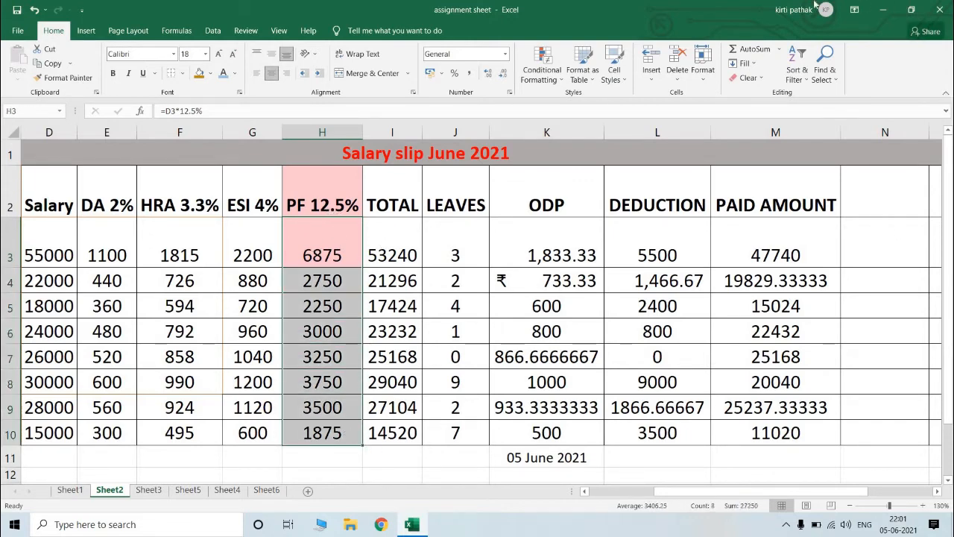
pyautogui.click(542, 65)
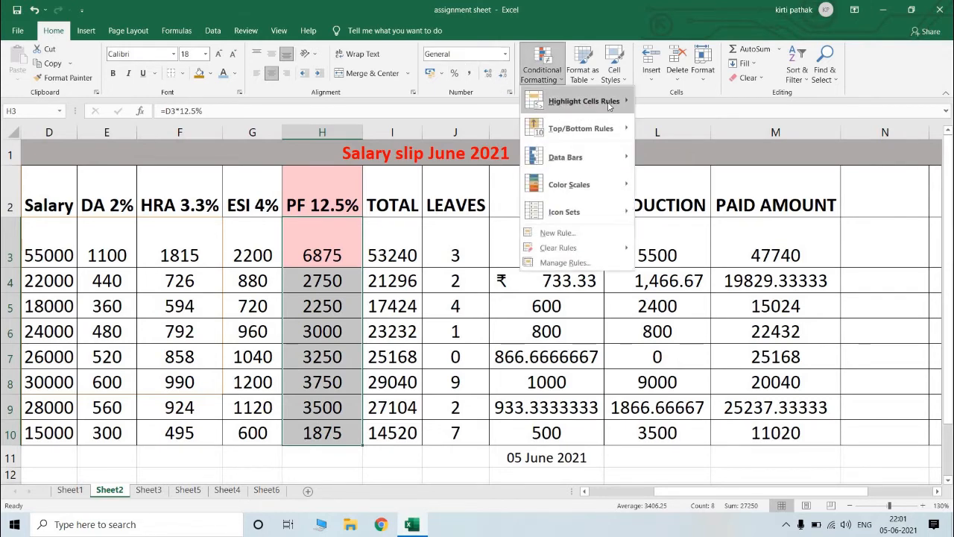
pyautogui.moveTo(634, 103)
pyautogui.click(682, 130)
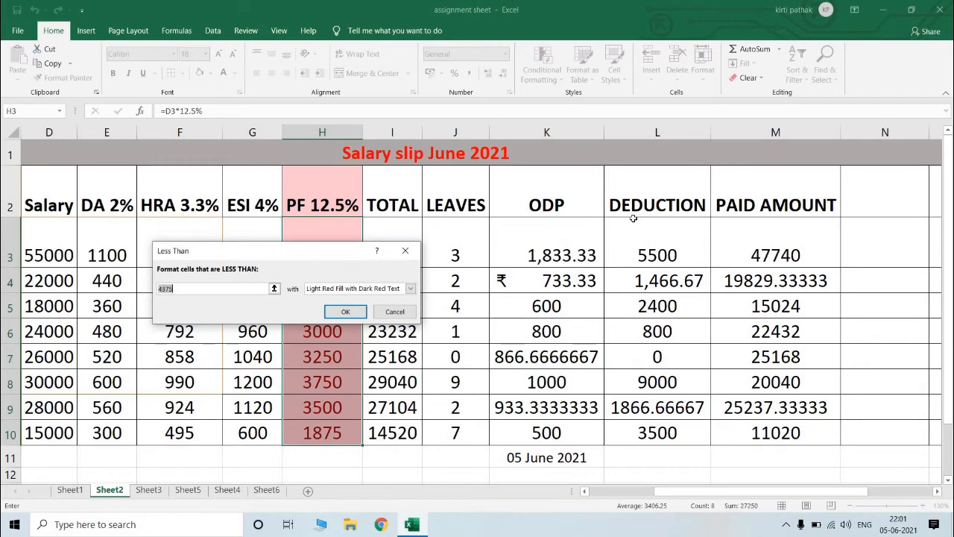
pyautogui.write('4000')
pyautogui.press('BackSpace')
pyautogui.press('BackSpace')
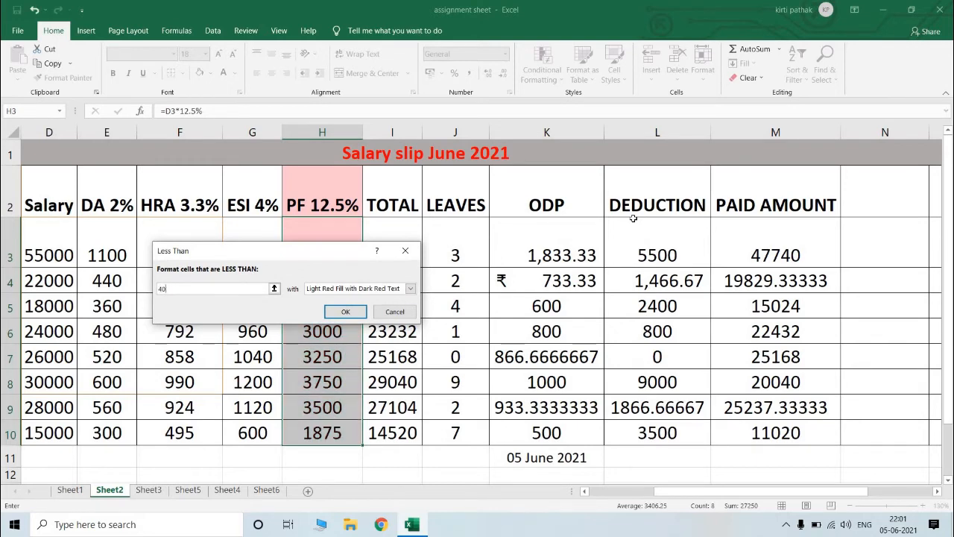
pyautogui.write('2500')
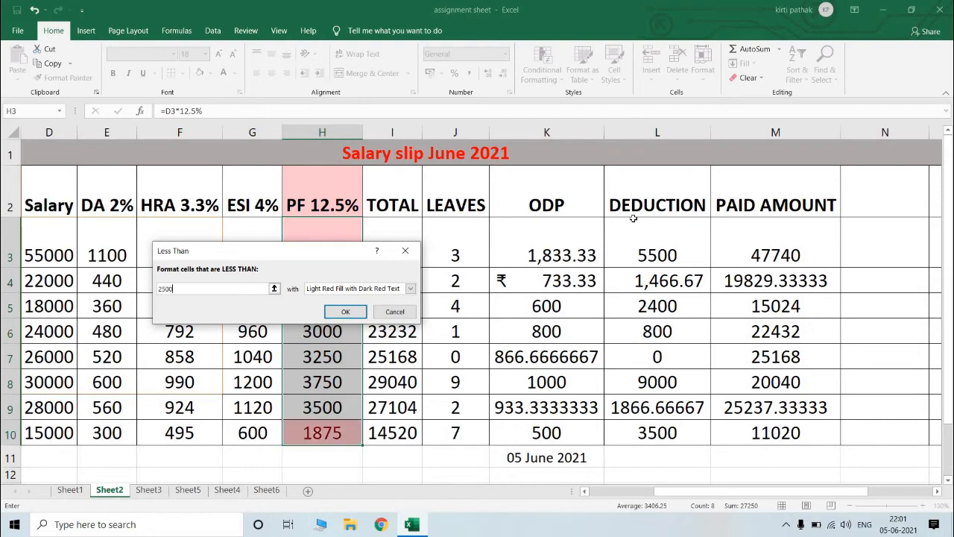
pyautogui.click(353, 289)
pyautogui.click(331, 317)
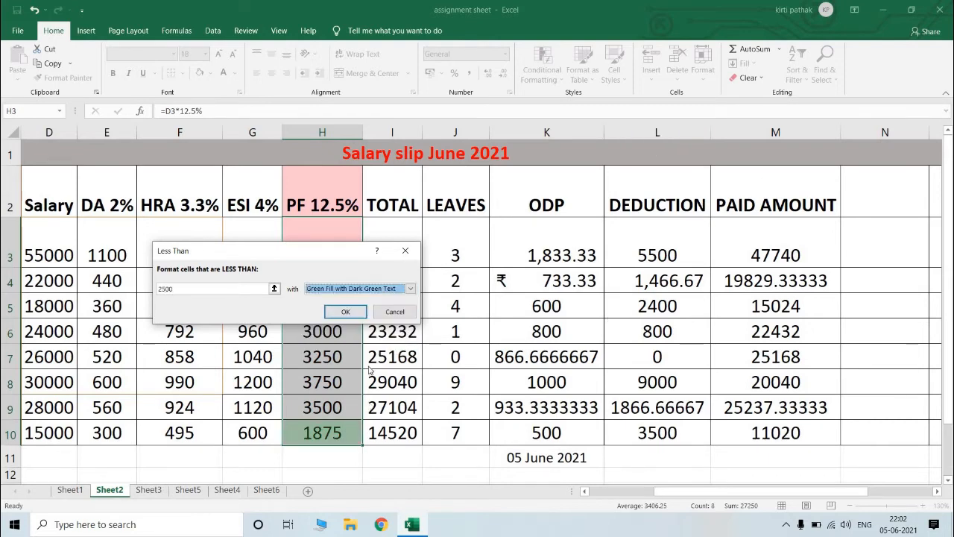
pyautogui.click(347, 313)
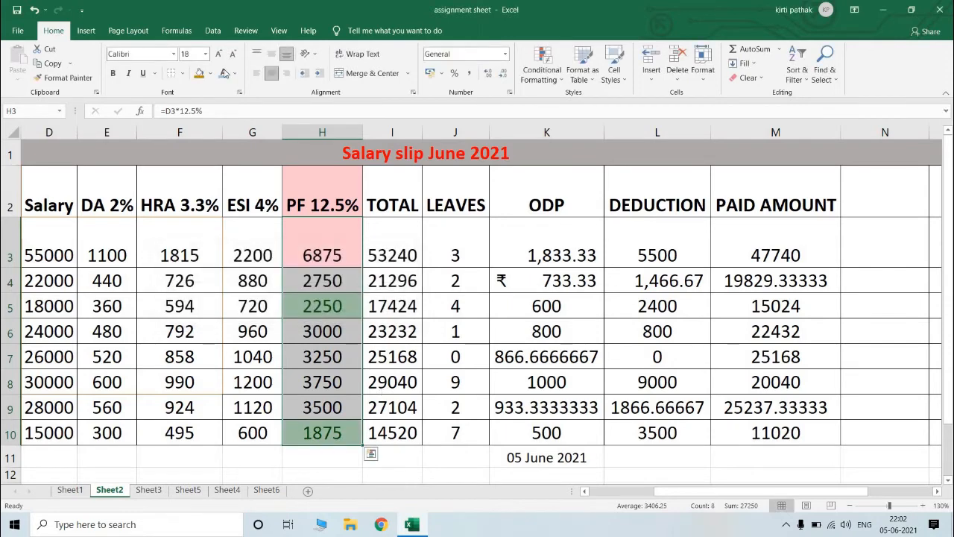
pyautogui.click(333, 306)
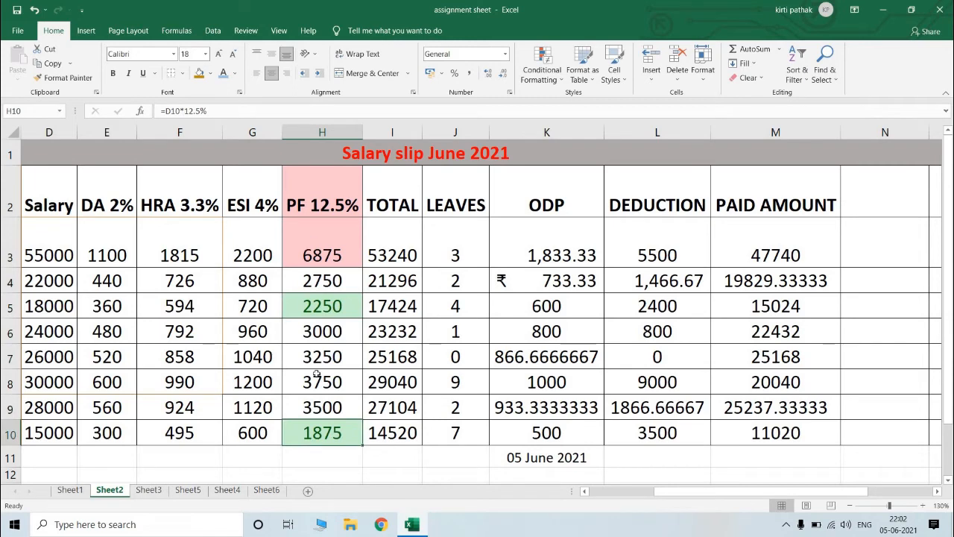
# Clear the conditional formatting rules from the PF 12.5% values in H3:H10, leaving the header cell out.
pyautogui.moveTo(298, 243); pyautogui.dragTo(316, 435)
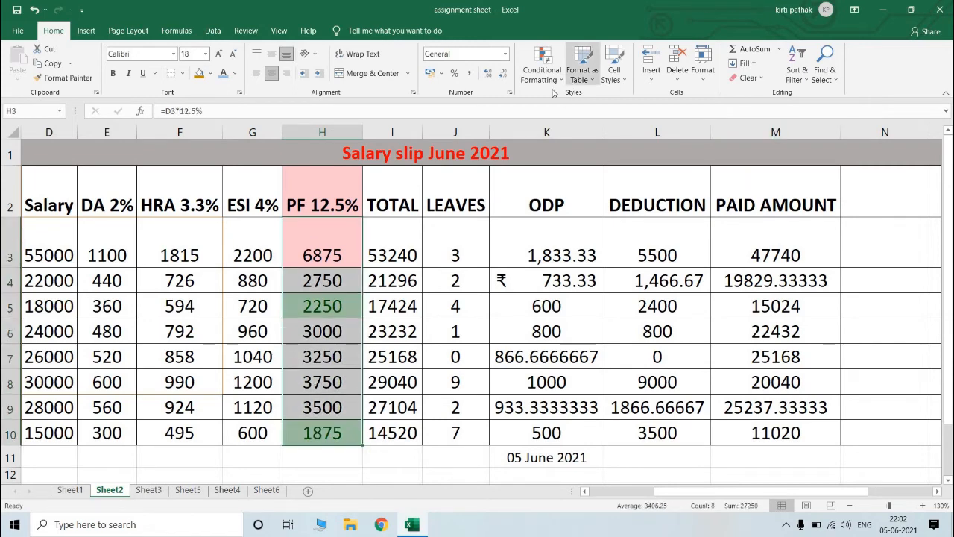
pyautogui.click(542, 69)
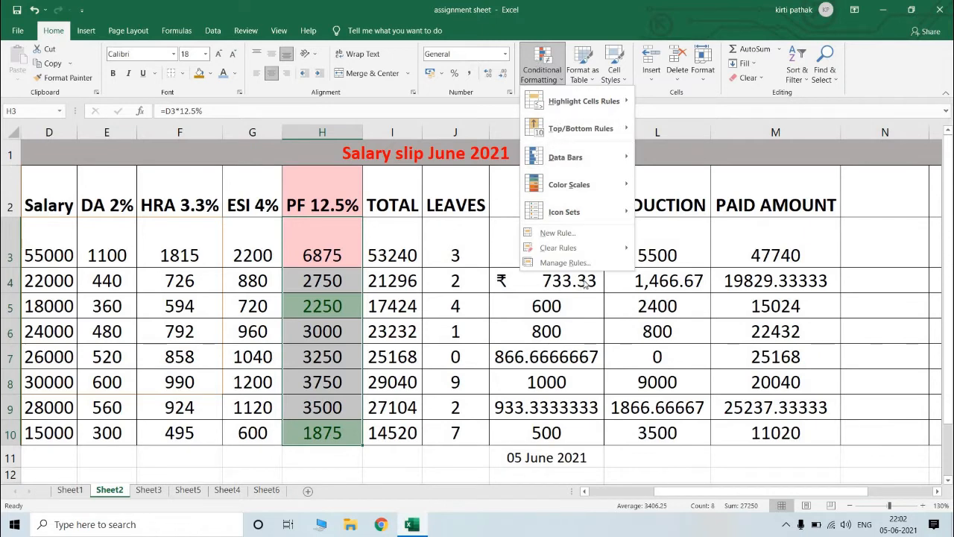
pyautogui.moveTo(568, 249)
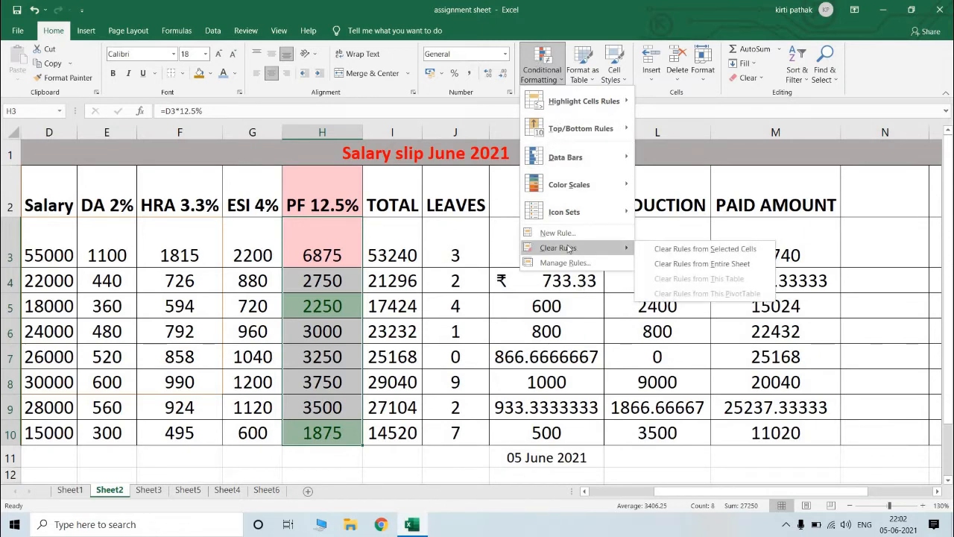
pyautogui.click(721, 251)
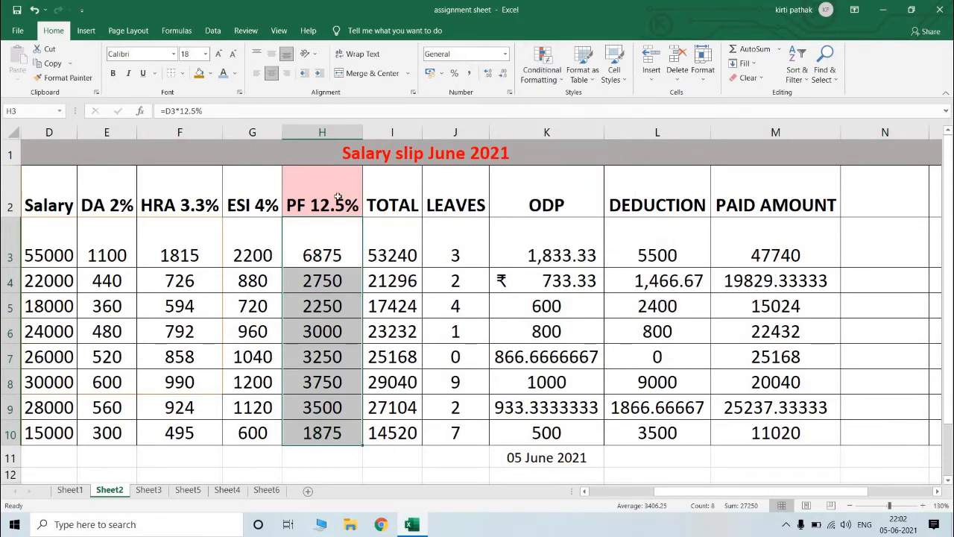
pyautogui.click(555, 79)
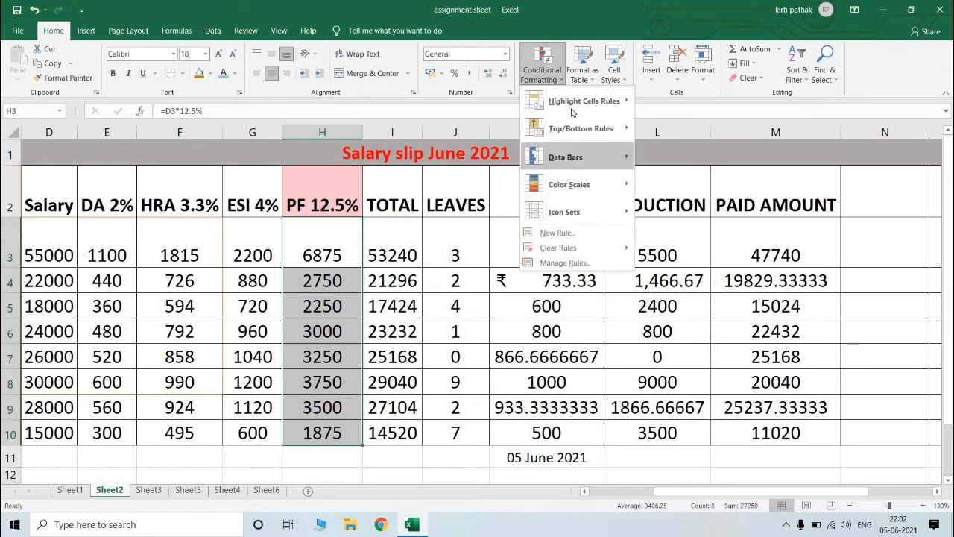
pyautogui.moveTo(577, 102)
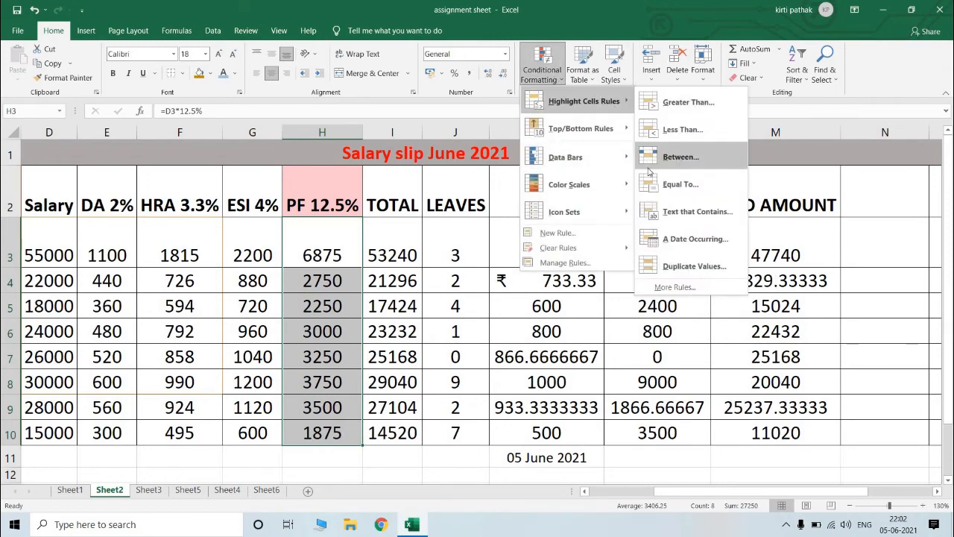
pyautogui.click(650, 162)
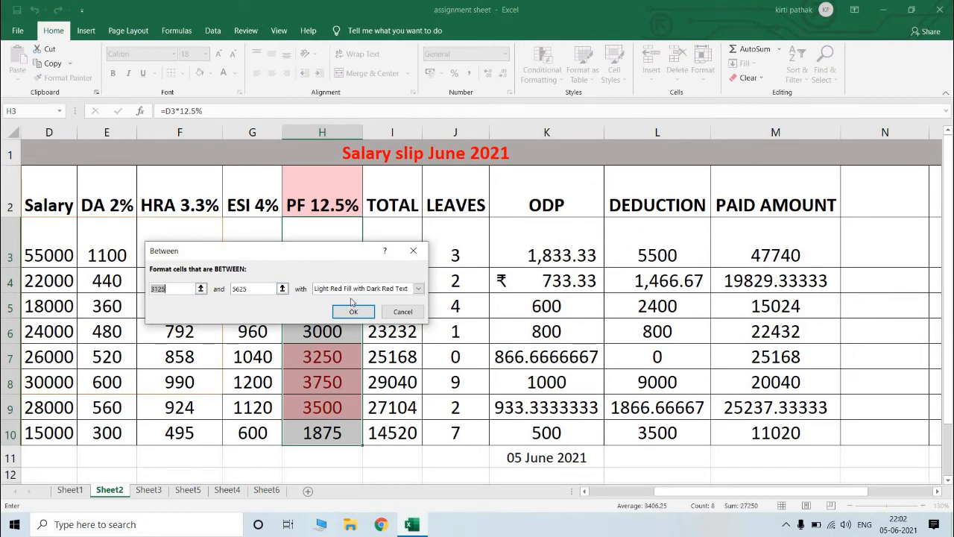
pyautogui.click(403, 311)
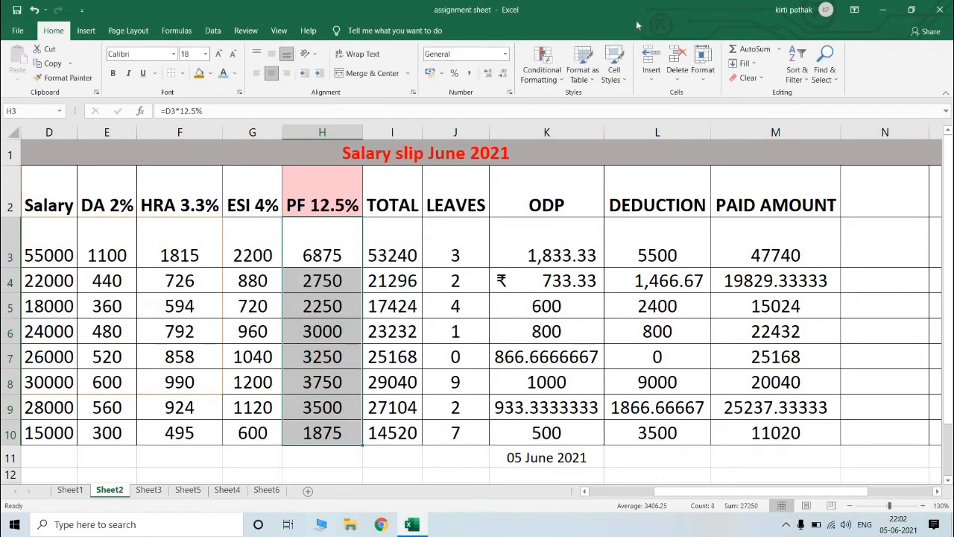
# Add a Top 10 Items rule to H3:H10 that formats the top 5 values with Yellow Fill with Dark Yellow Text.
pyautogui.click(537, 64)
pyautogui.moveTo(585, 128)
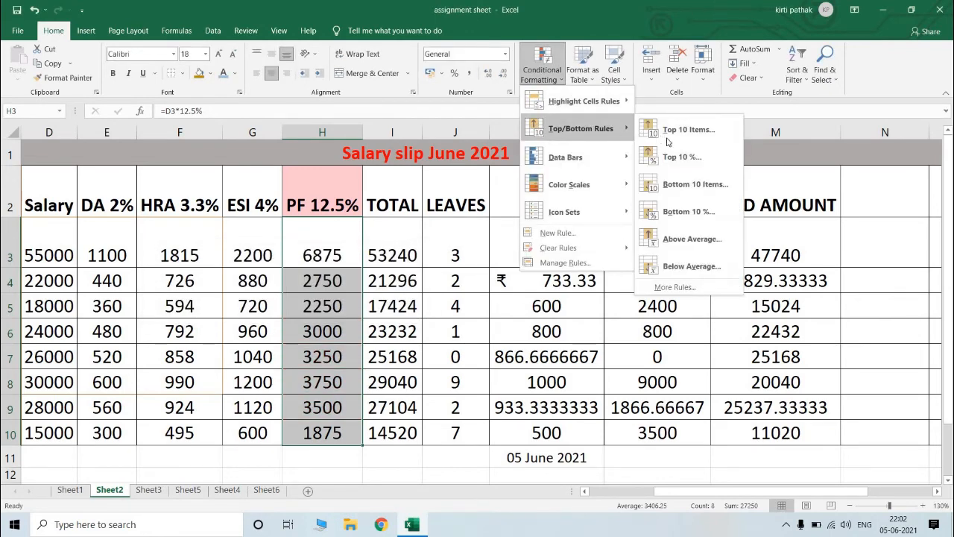
pyautogui.click(678, 131)
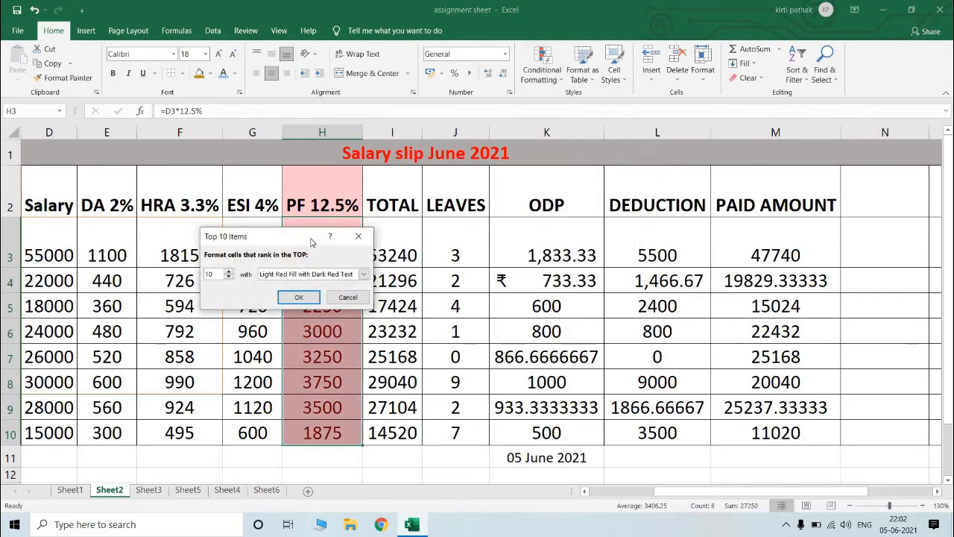
pyautogui.click(227, 277)
pyautogui.click(227, 277)
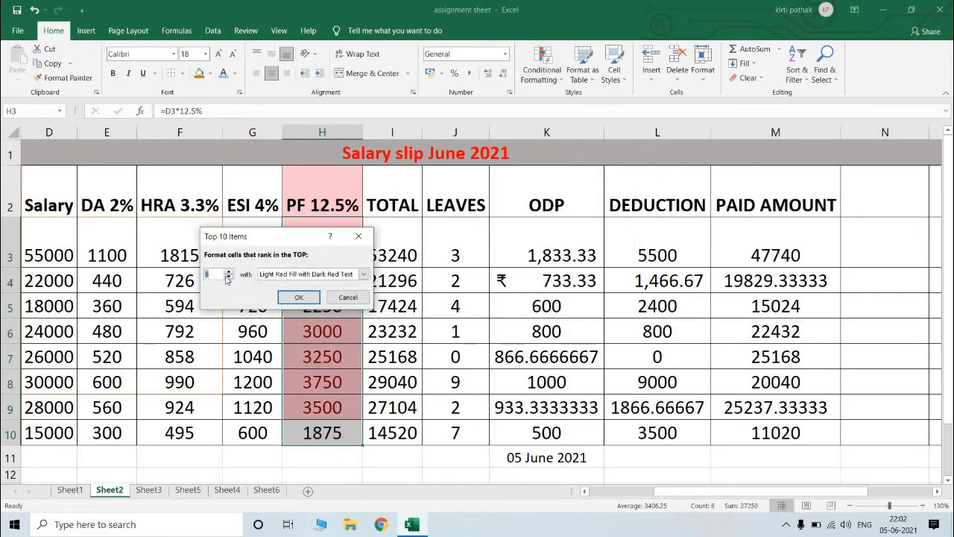
pyautogui.click(227, 278)
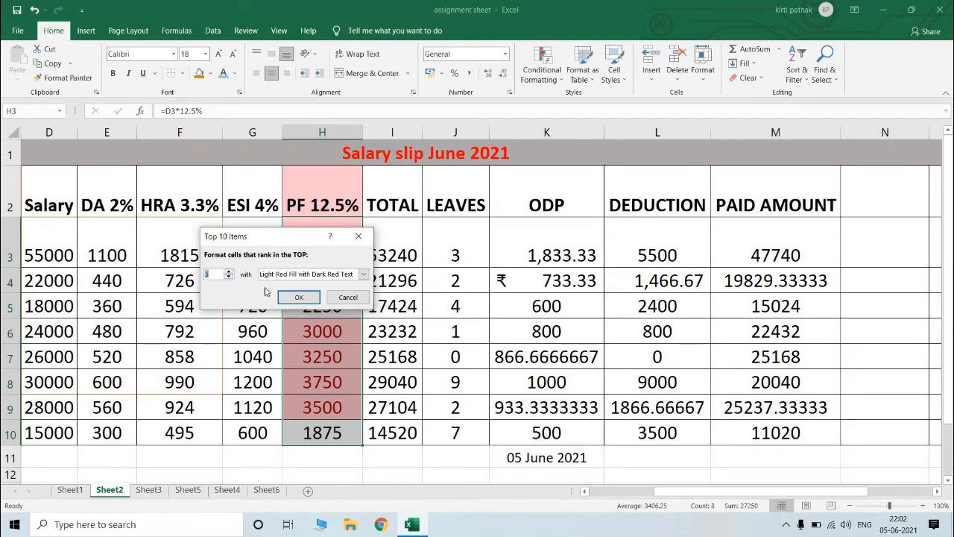
pyautogui.click(356, 274)
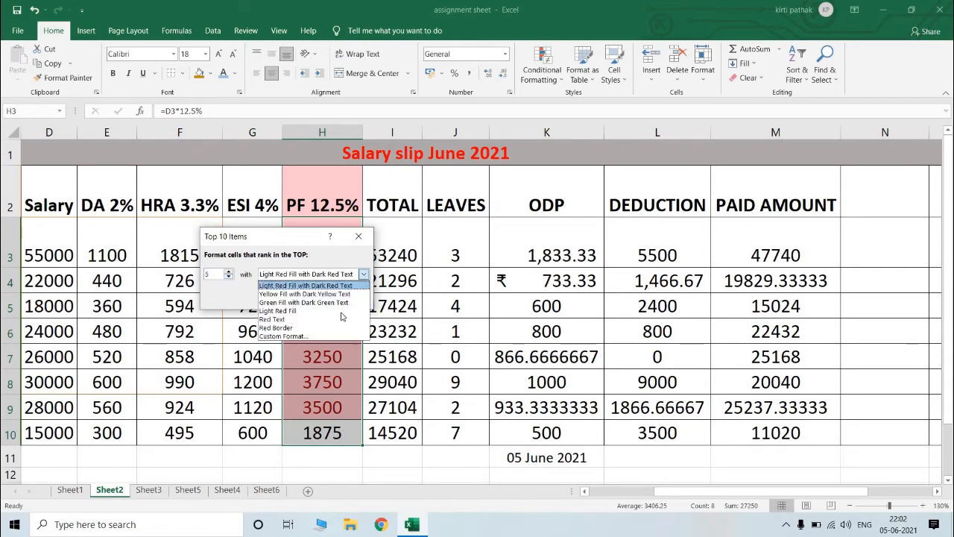
pyautogui.click(297, 295)
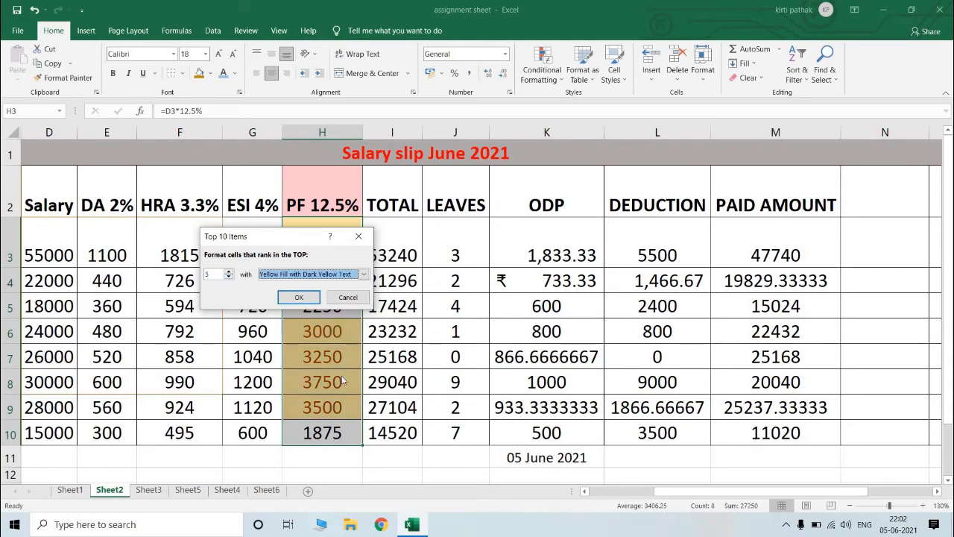
pyautogui.click(298, 296)
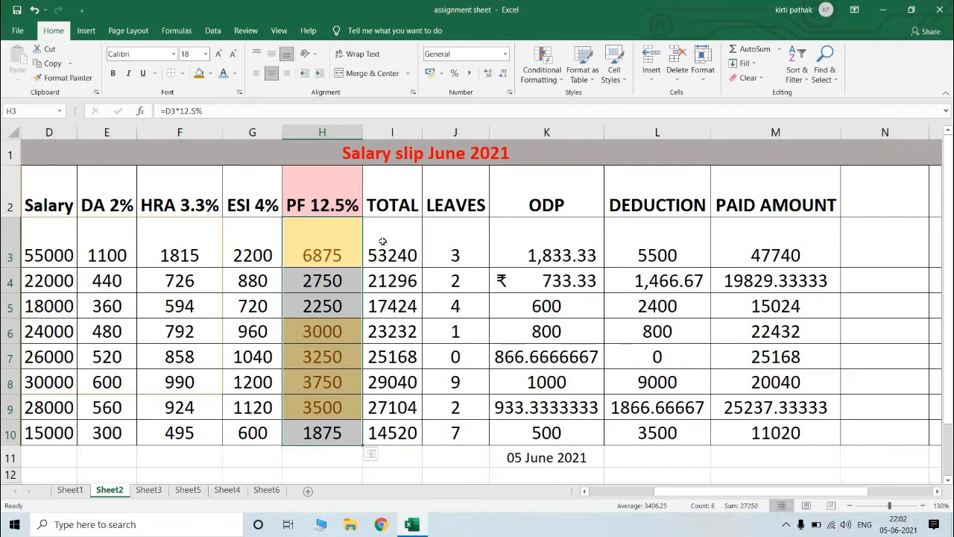
# Clear the top 5 highlighting rule from the selected PF cells, H3:H10.
pyautogui.click(542, 67)
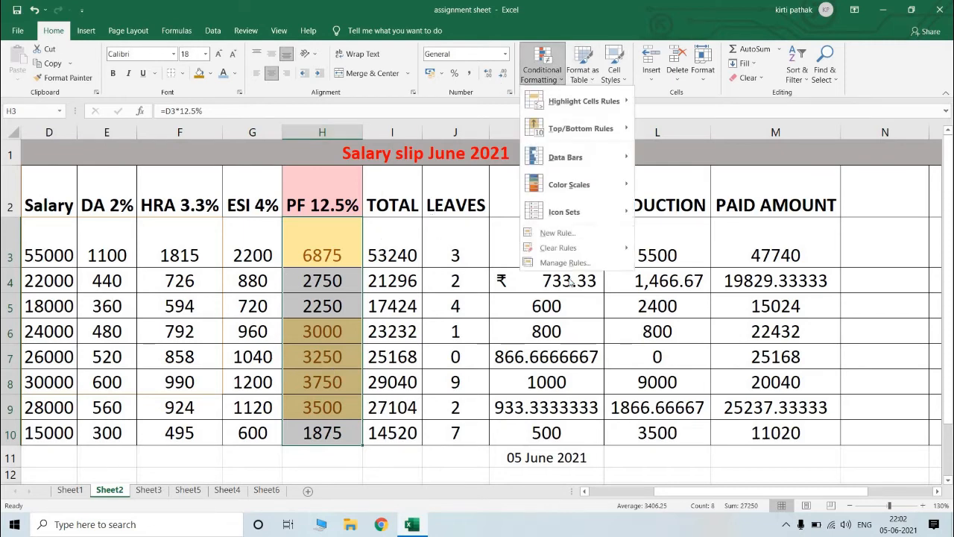
pyautogui.moveTo(559, 251)
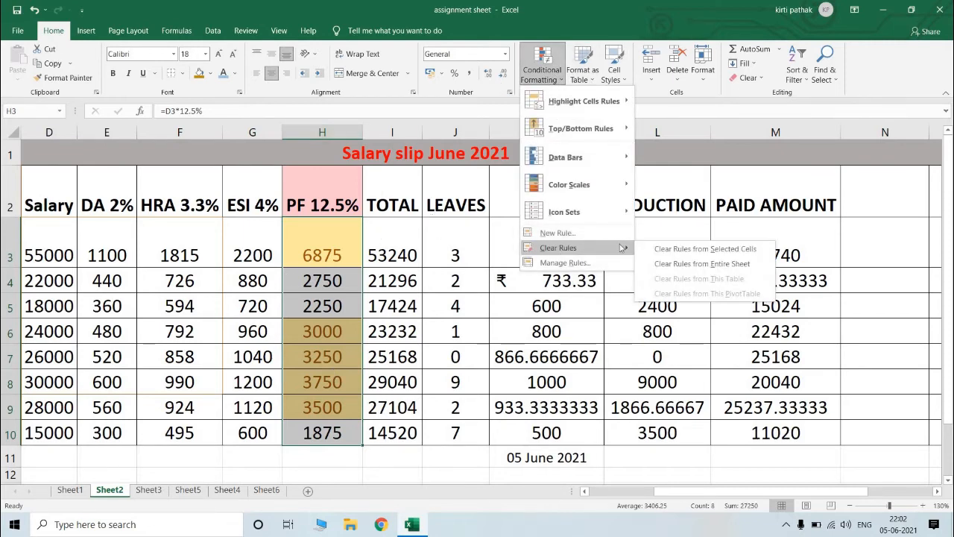
pyautogui.click(675, 251)
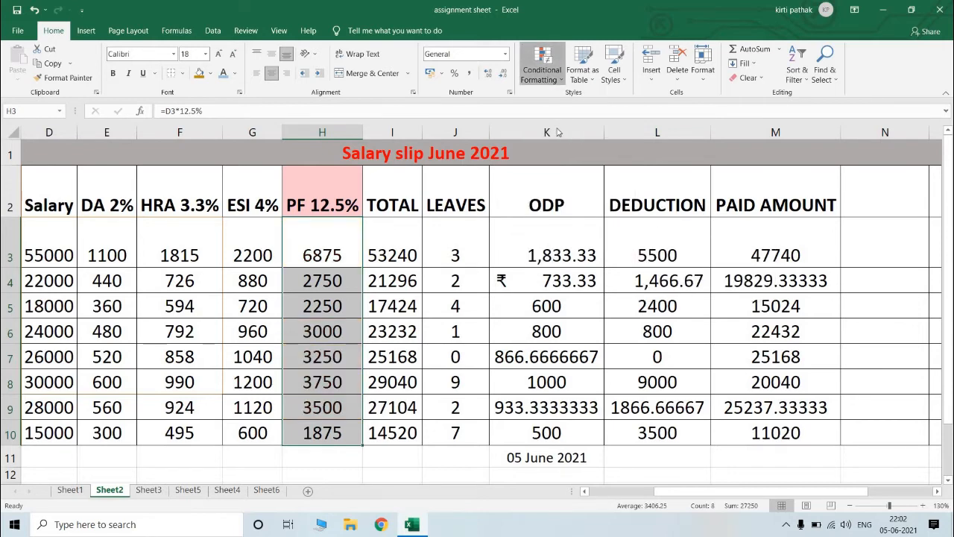
# Apply blue Gradient Fill data bars to the PF 12.5% values in H3:H10.
pyautogui.click(549, 78)
pyautogui.moveTo(585, 160)
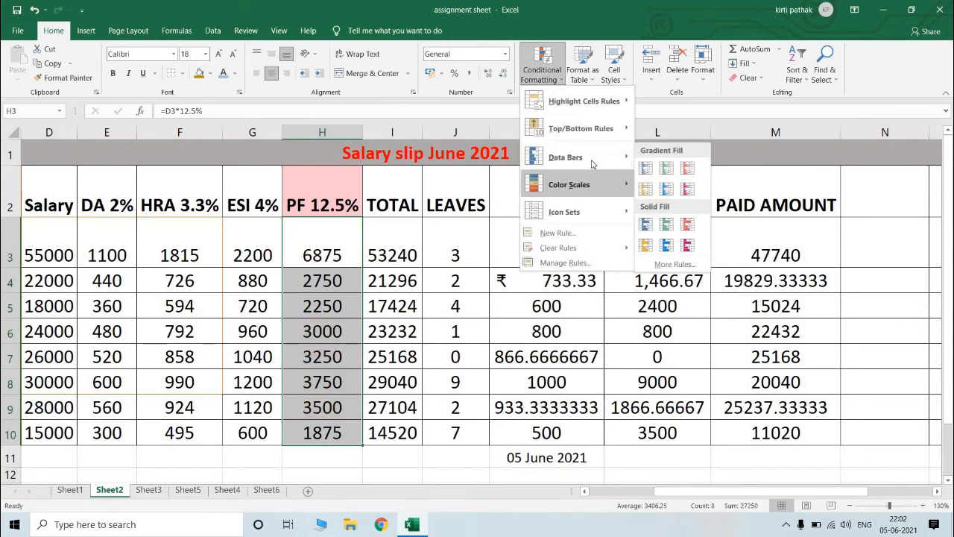
pyautogui.click(647, 180)
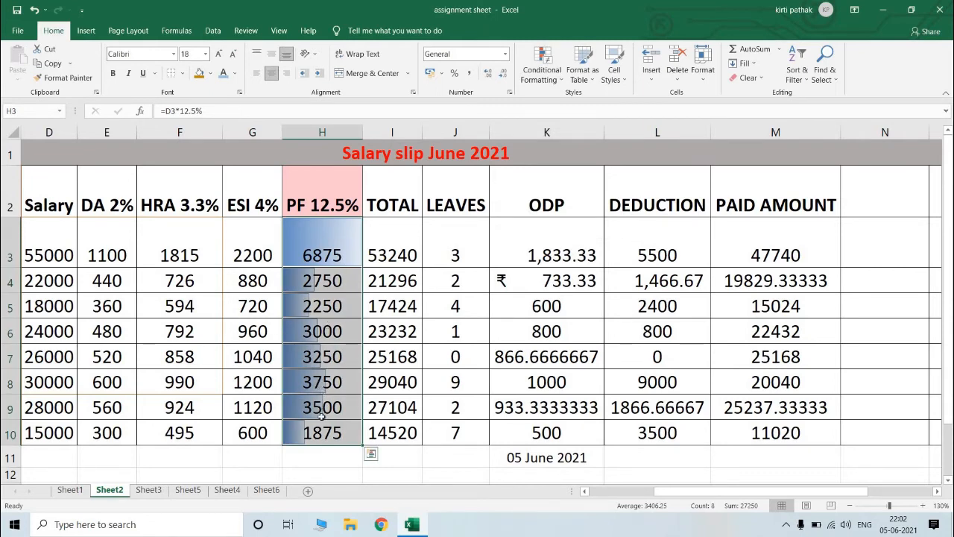
# Preview color scales on H3:H10, then clear the data bar rule from the selected cells.
pyautogui.click(550, 82)
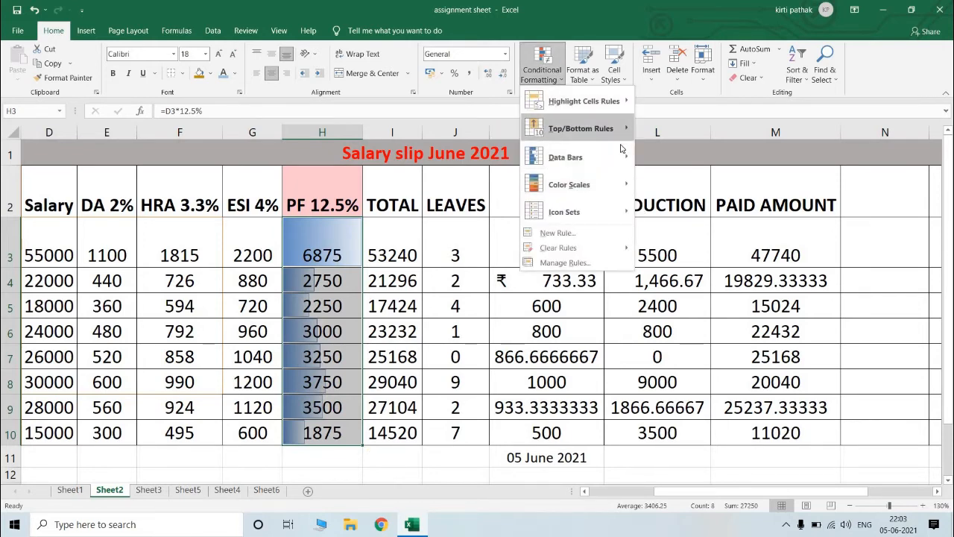
pyautogui.moveTo(623, 184)
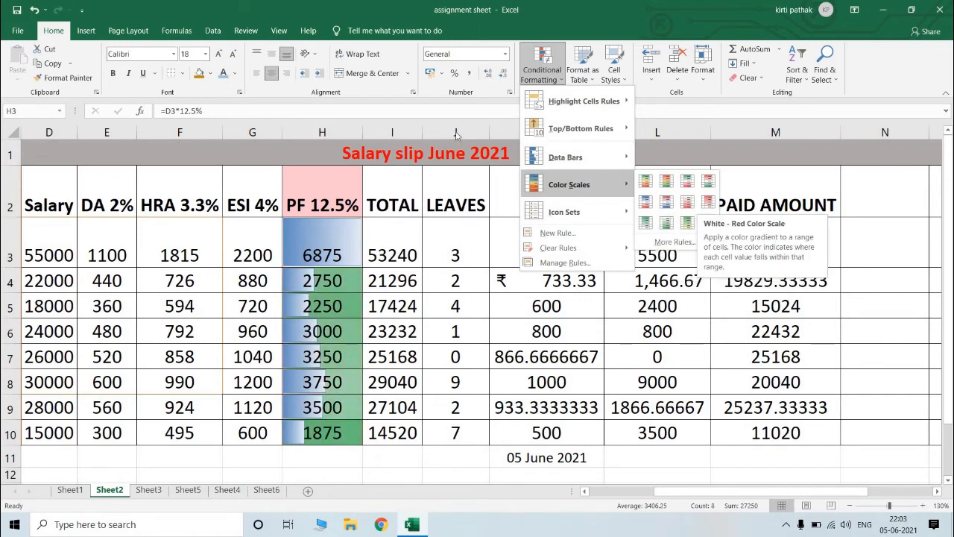
pyautogui.moveTo(563, 110)
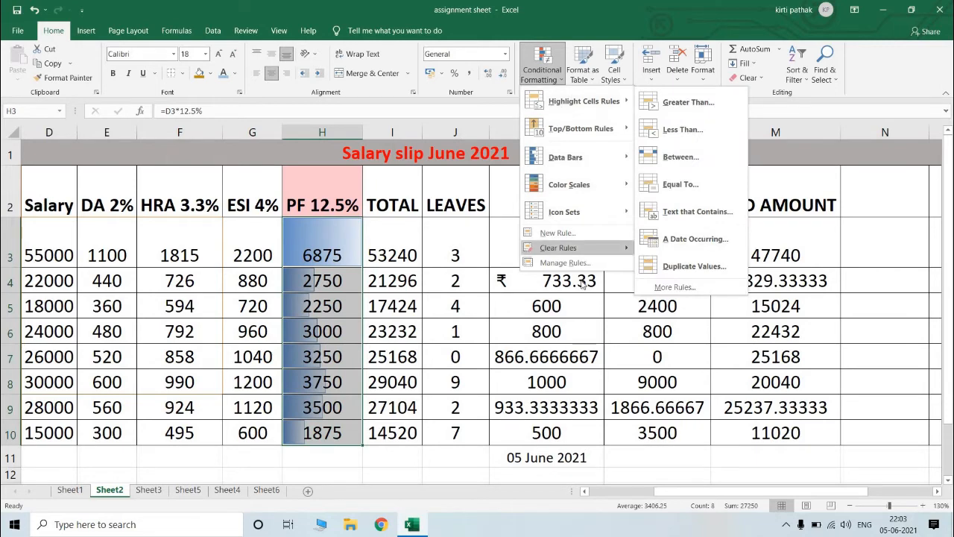
pyautogui.moveTo(567, 249)
pyautogui.click(669, 251)
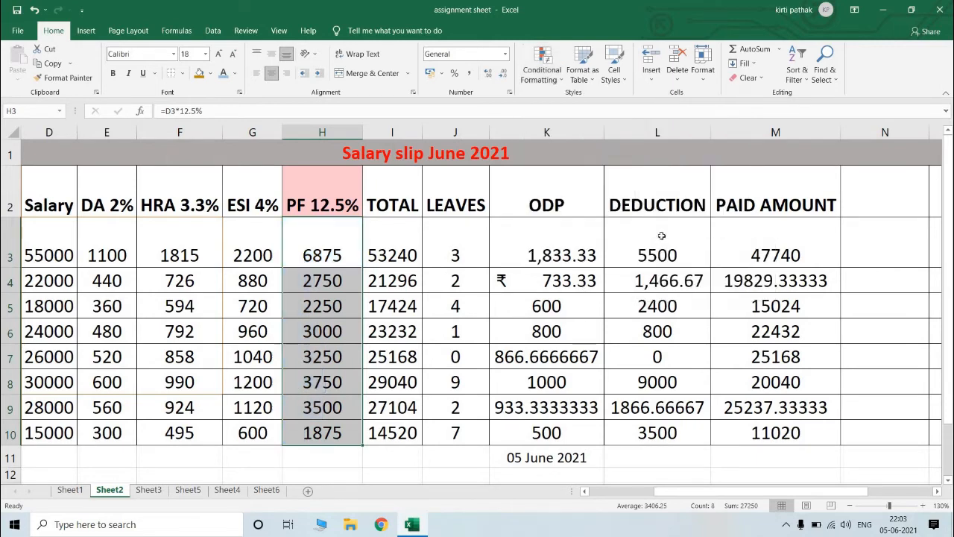
# Apply the Red-White-Blue color scale to the PF 12.5% values in H3:H10 and check the shaded cells.
pyautogui.click(553, 87)
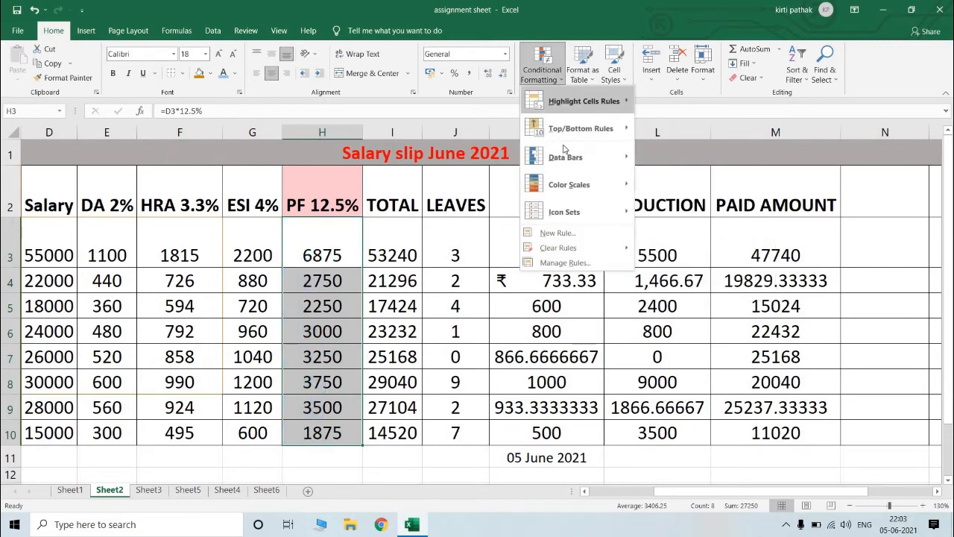
pyautogui.moveTo(579, 196)
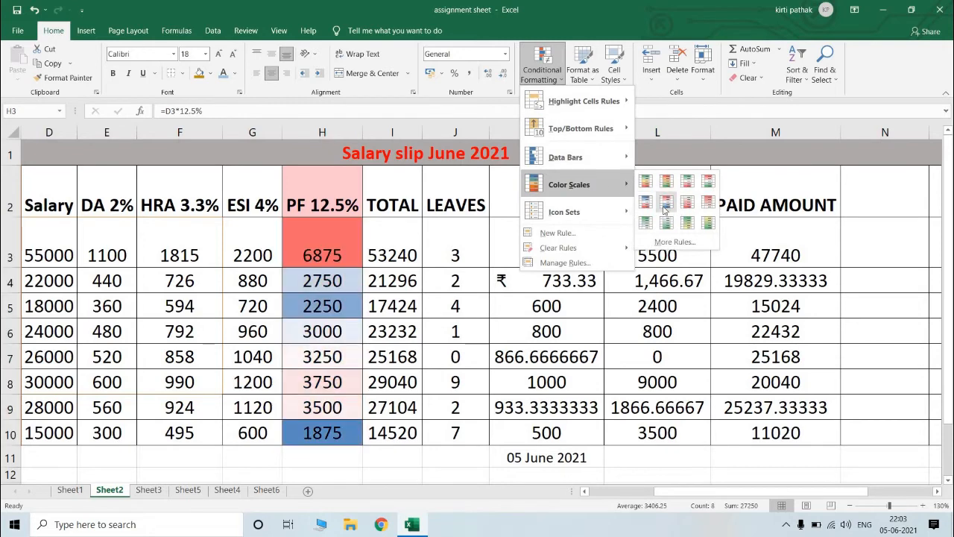
pyautogui.click(664, 209)
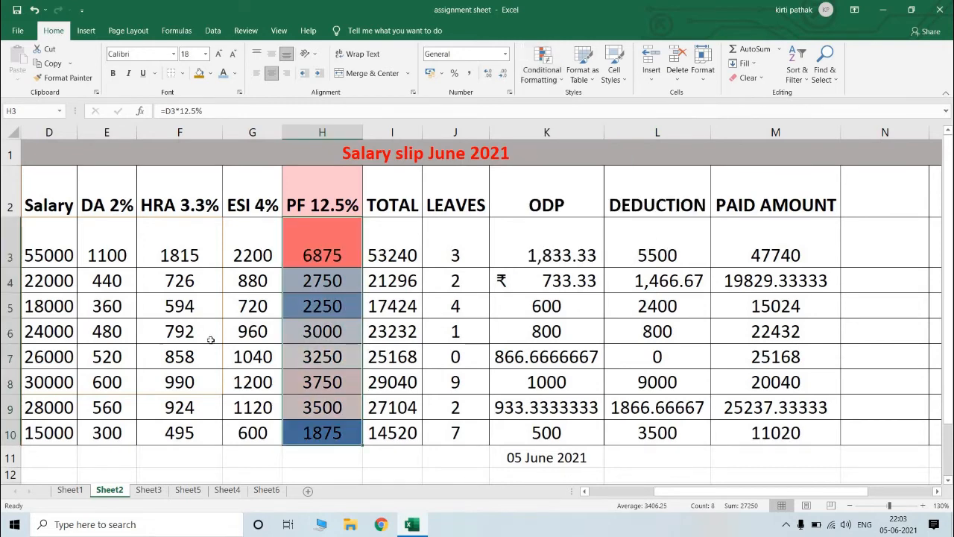
pyautogui.click(325, 252)
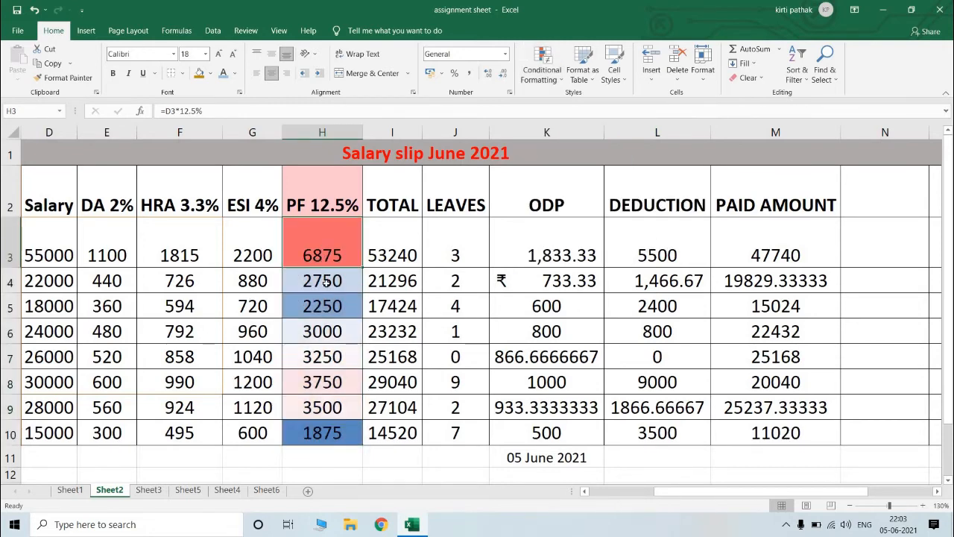
pyautogui.click(325, 282)
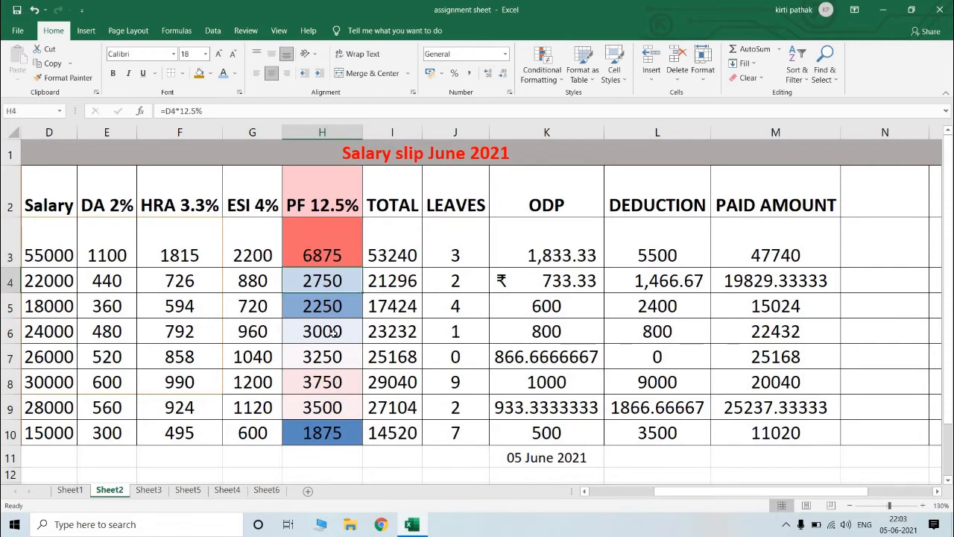
pyautogui.moveTo(333, 333); pyautogui.dragTo(332, 405)
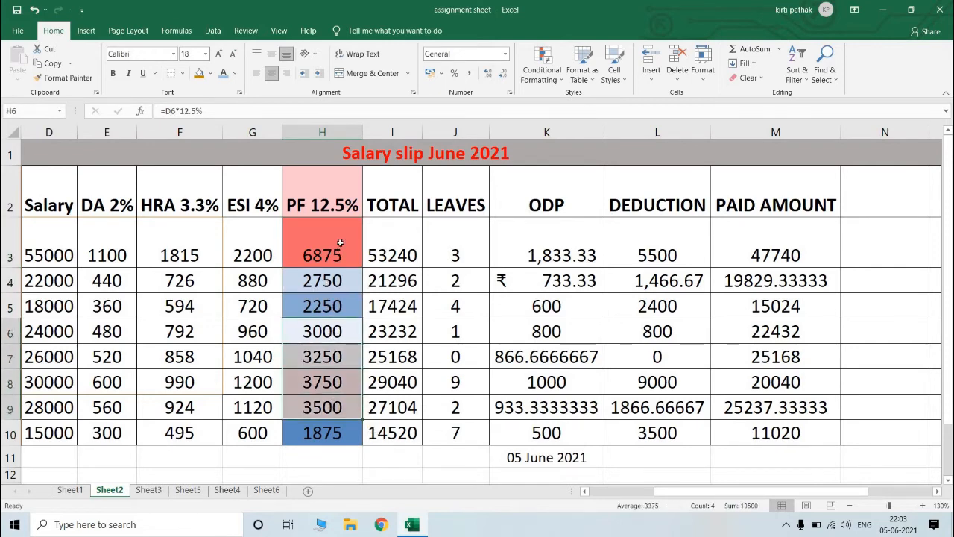
# Reselect H3:H10 and switch the PF values to the Red-Yellow-Green color scale.
pyautogui.moveTo(325, 235); pyautogui.dragTo(335, 432)
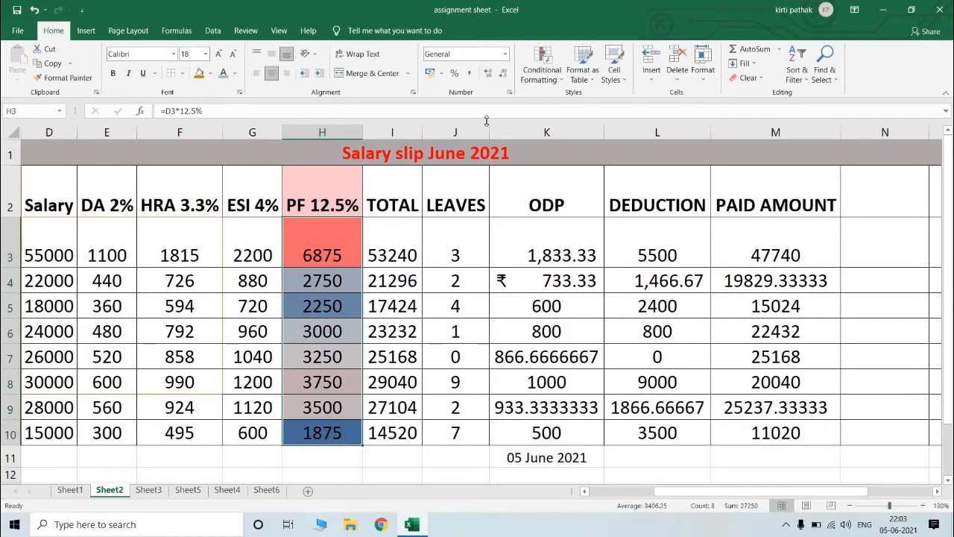
pyautogui.click(541, 68)
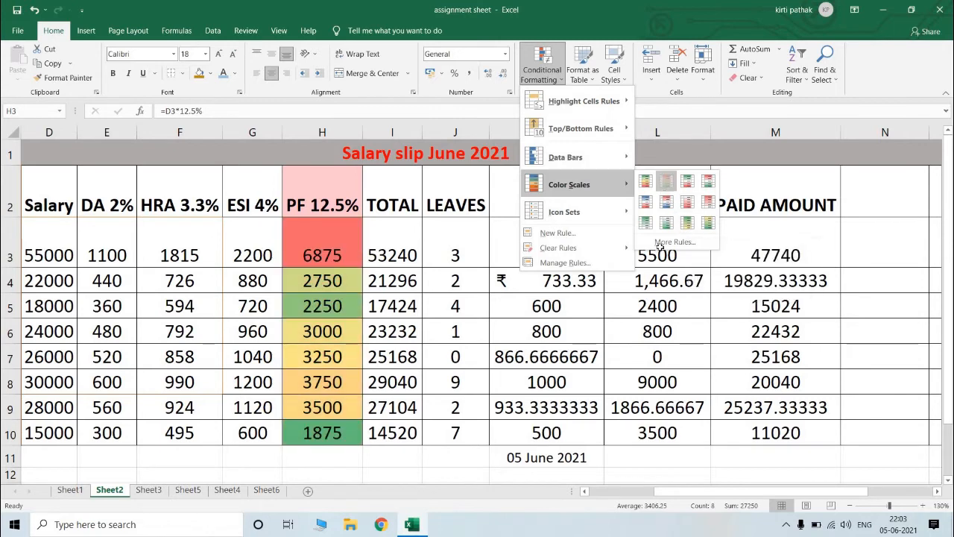
pyautogui.click(665, 181)
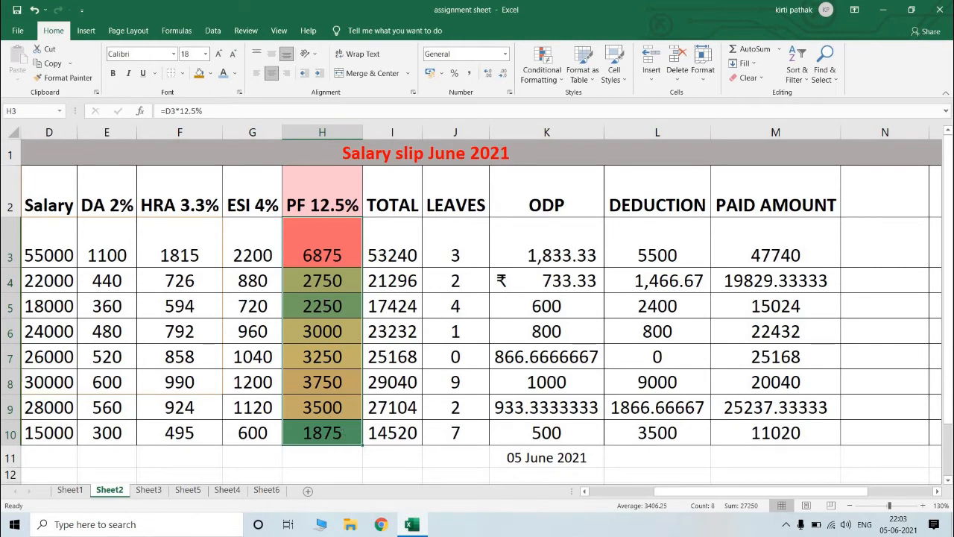
# Clear the color scale rules from the selected PF cells, H3:H10.
pyautogui.click(542, 66)
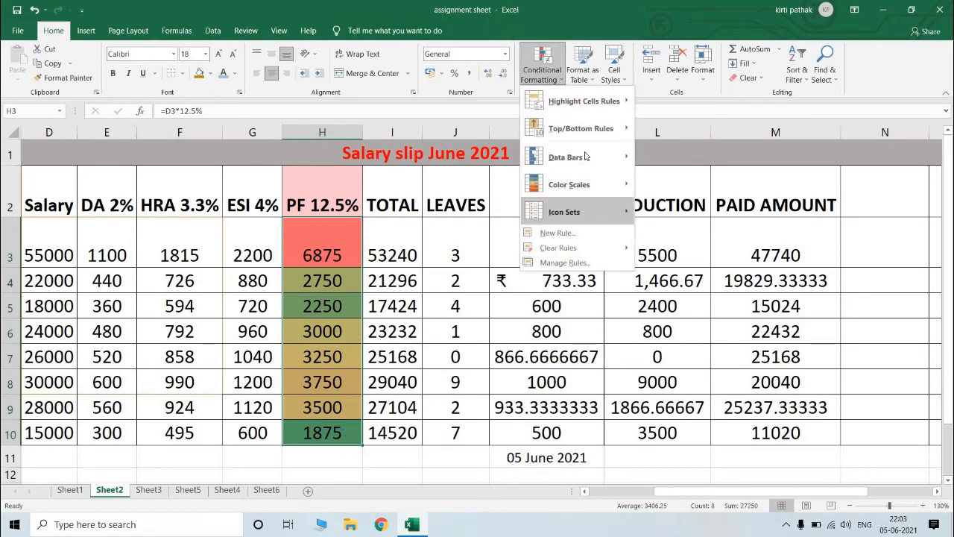
pyautogui.moveTo(599, 215)
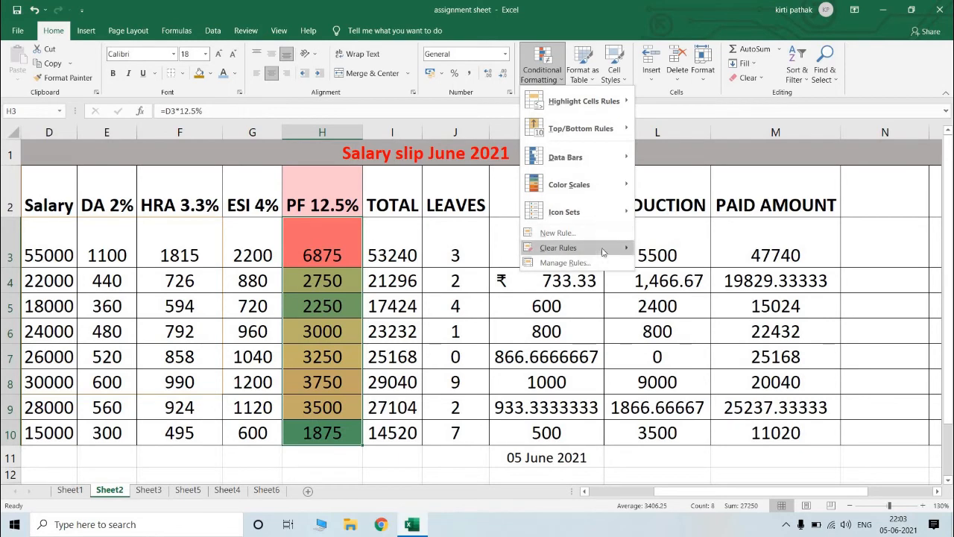
pyautogui.moveTo(618, 252)
pyautogui.click(712, 252)
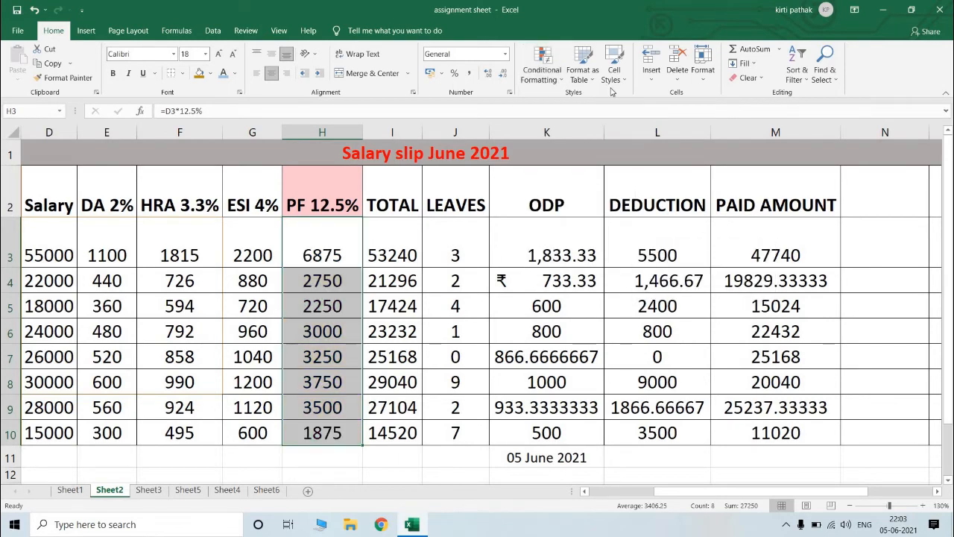
# Create a new formatting rule for H3:H10 using Icon Sets with the uncircled cross, exclamation mark and check mark style.
pyautogui.click(542, 67)
pyautogui.click(557, 233)
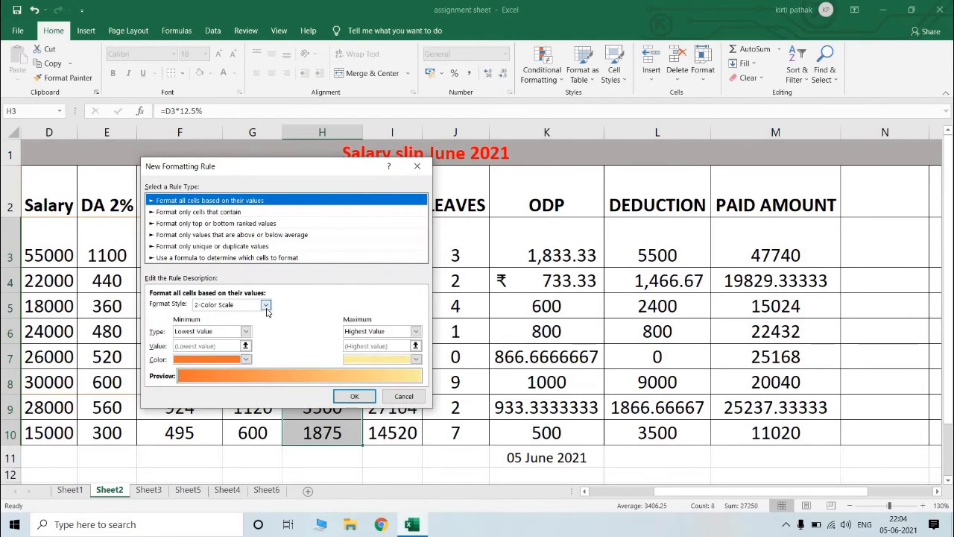
pyautogui.click(266, 304)
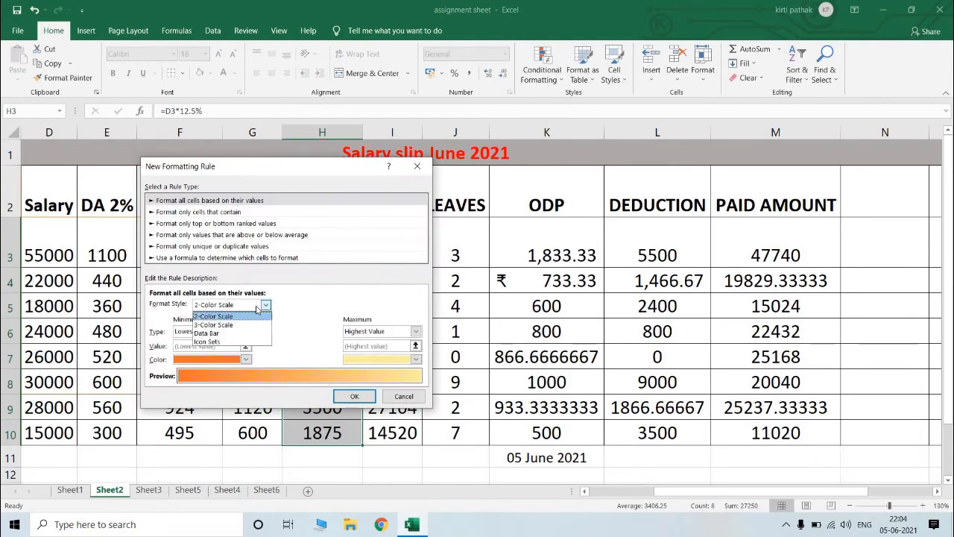
pyautogui.click(237, 342)
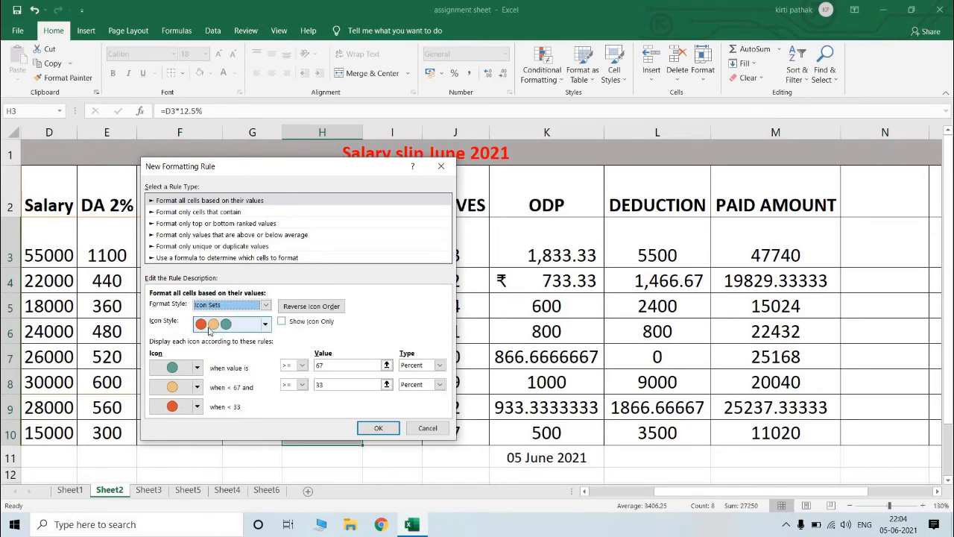
pyautogui.click(267, 327)
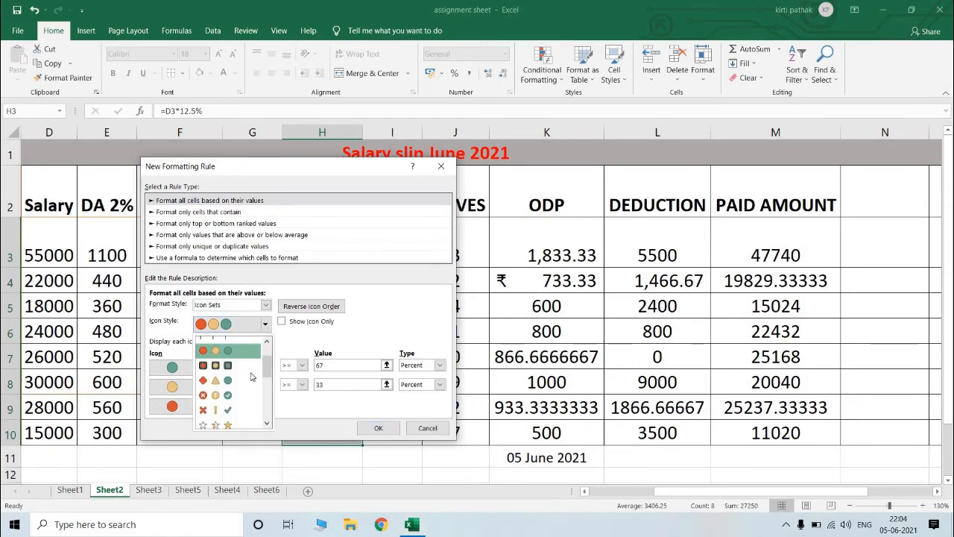
pyautogui.click(220, 409)
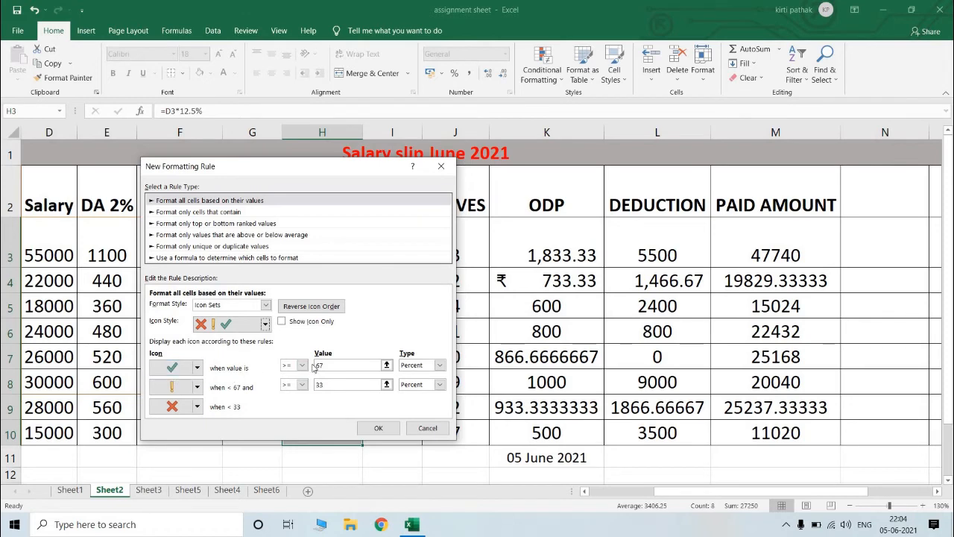
# Set the check mark threshold to 70 percent and the exclamation mark threshold to 33 percent, then apply the icon rule and inspect the cells.
pyautogui.click(331, 364)
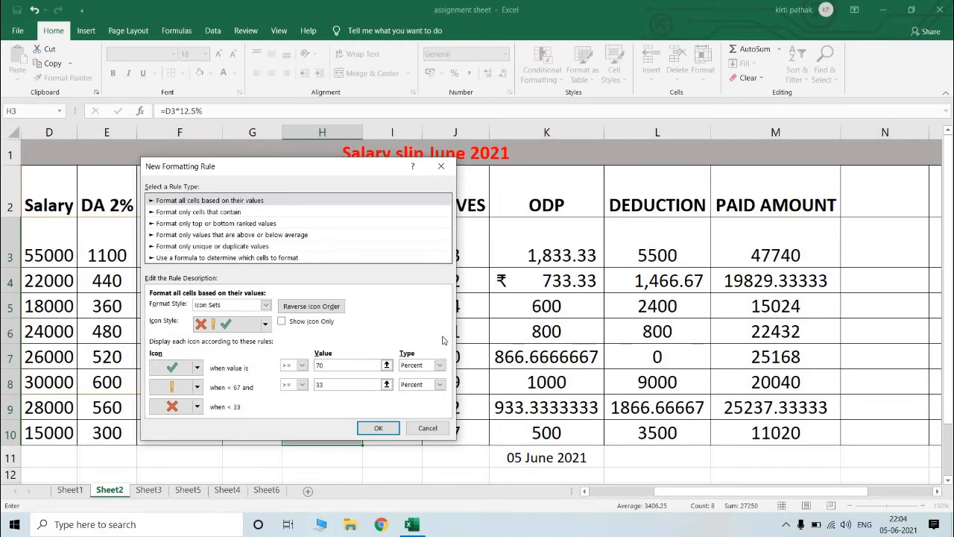
pyautogui.click(440, 365)
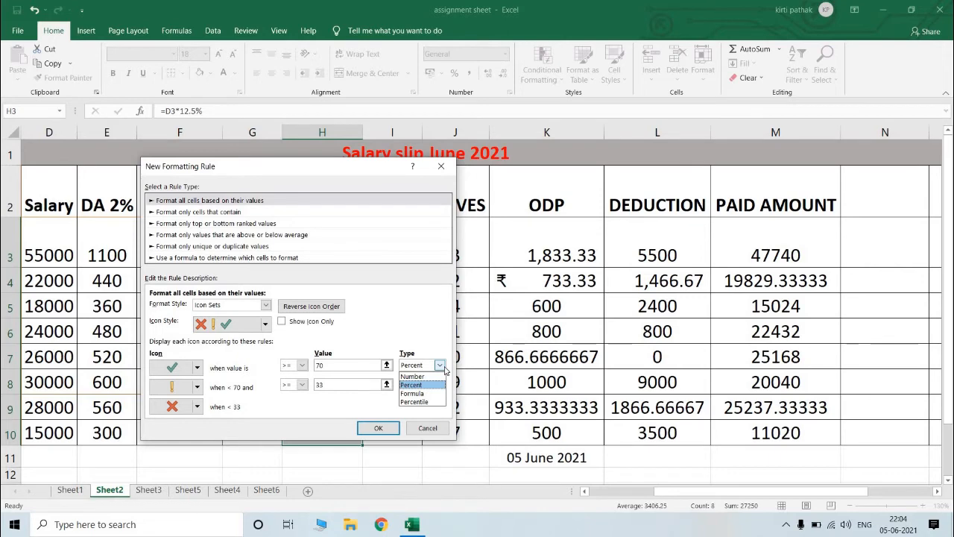
pyautogui.click(412, 385)
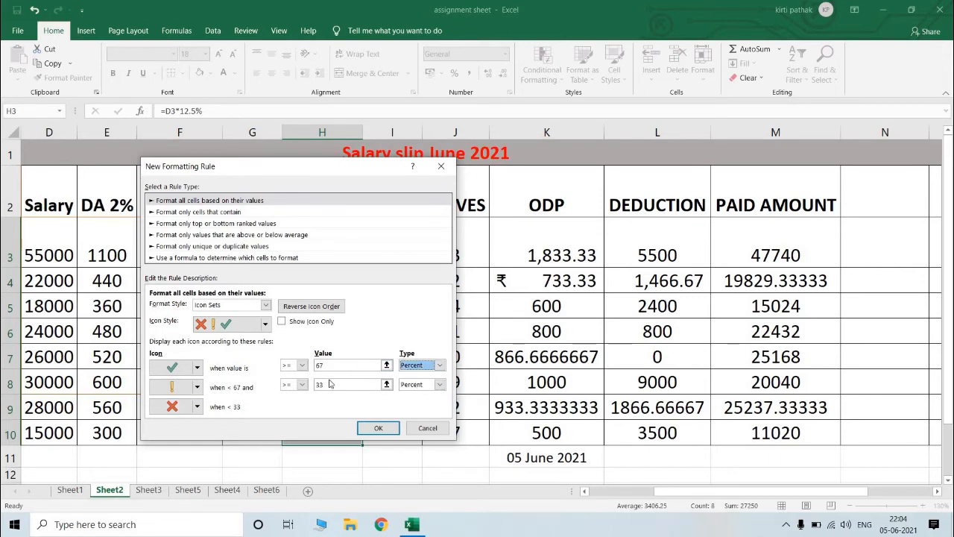
pyautogui.click(337, 365)
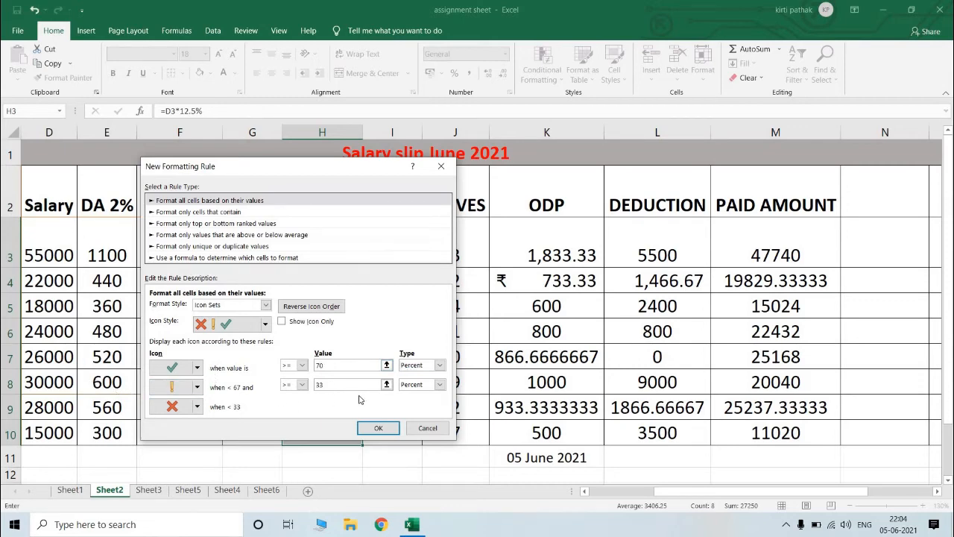
pyautogui.click(325, 384)
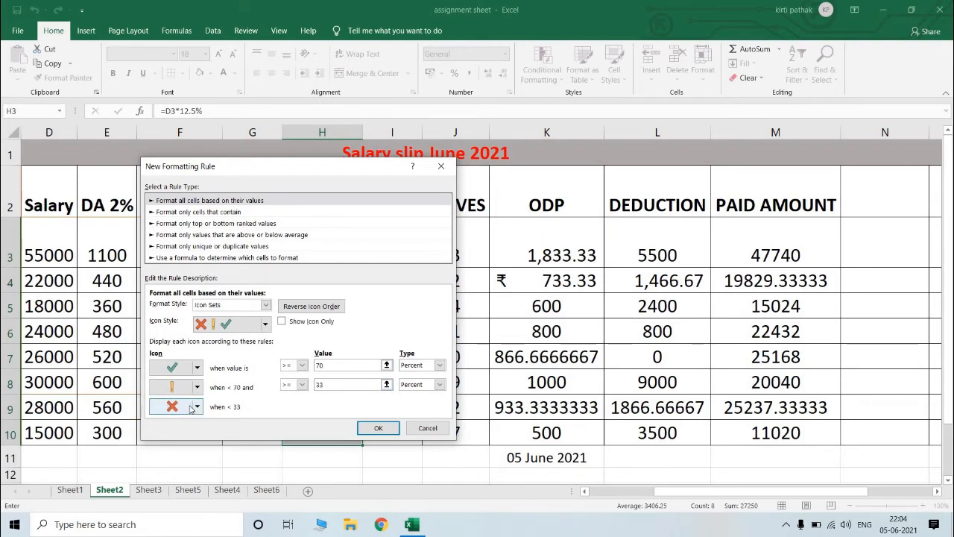
pyautogui.click(377, 428)
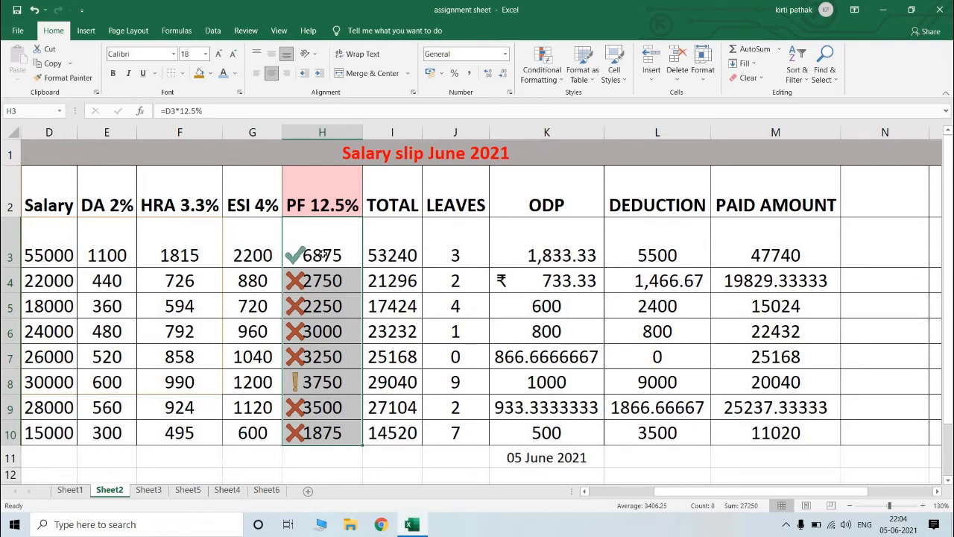
pyautogui.click(322, 254)
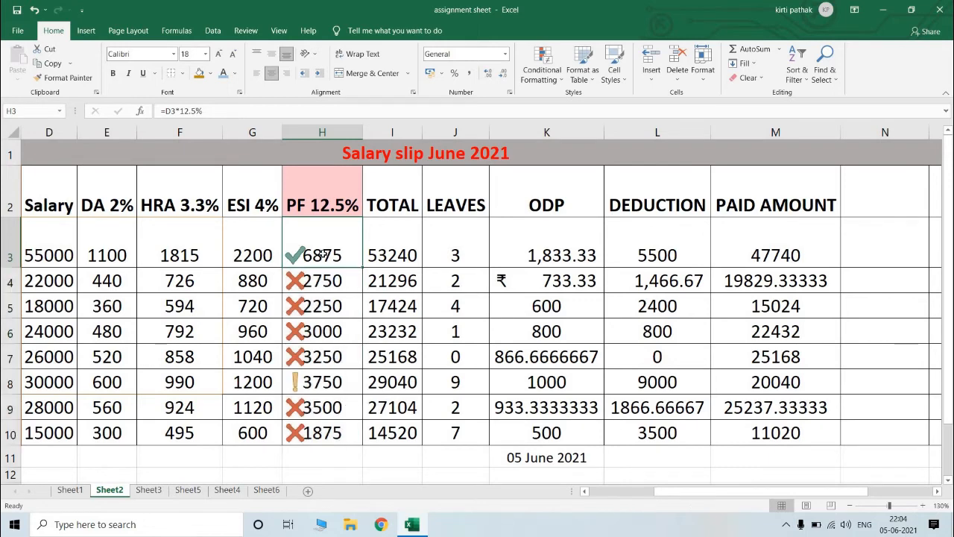
pyautogui.click(315, 381)
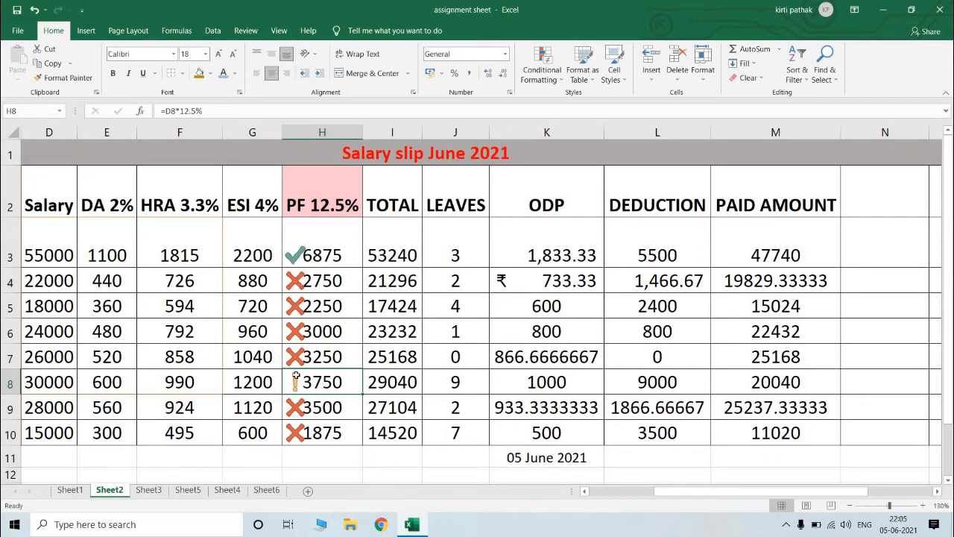
# Add a new 2-Color Scale rule from orange to yellow to H3:H10, then clear all rules from the selected cells.
pyautogui.moveTo(317, 236); pyautogui.dragTo(320, 358)
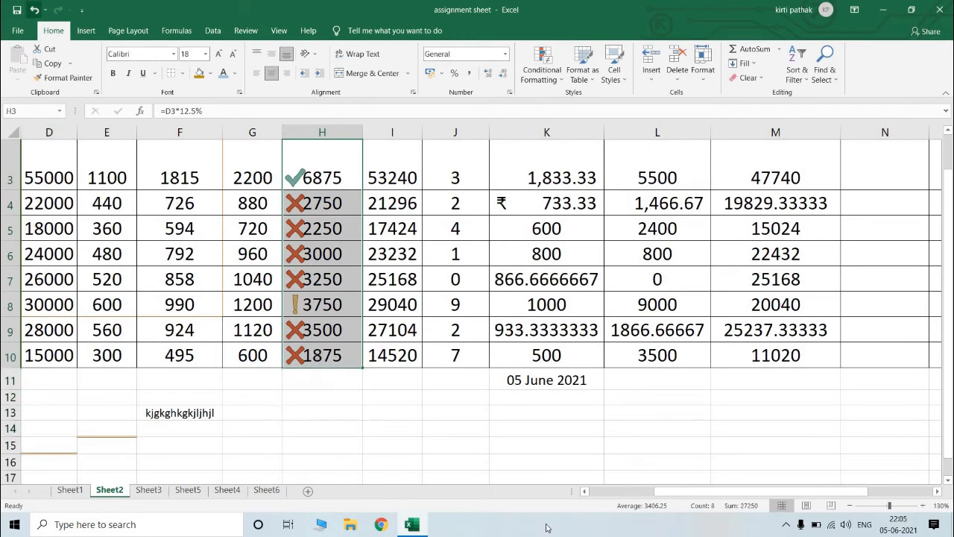
pyautogui.scroll(3, 806, 281)
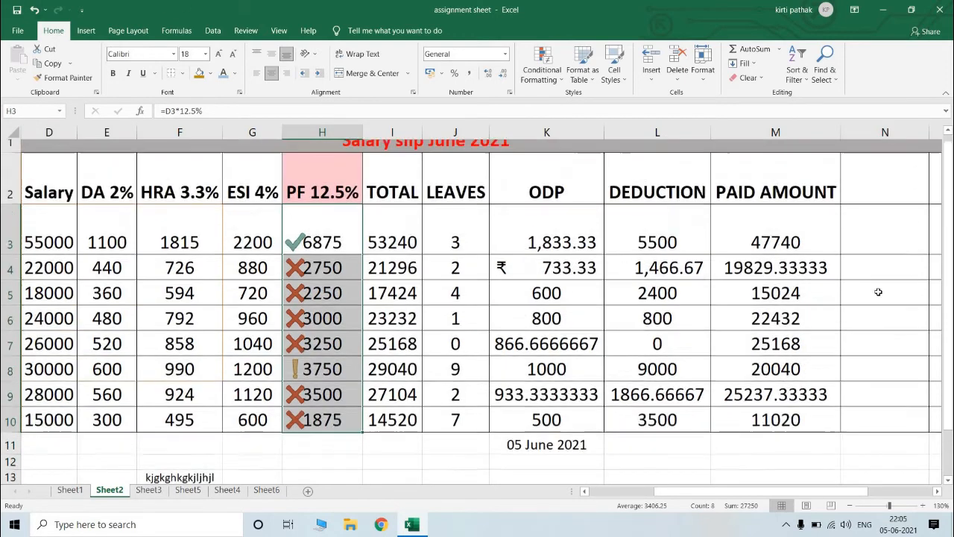
pyautogui.click(544, 78)
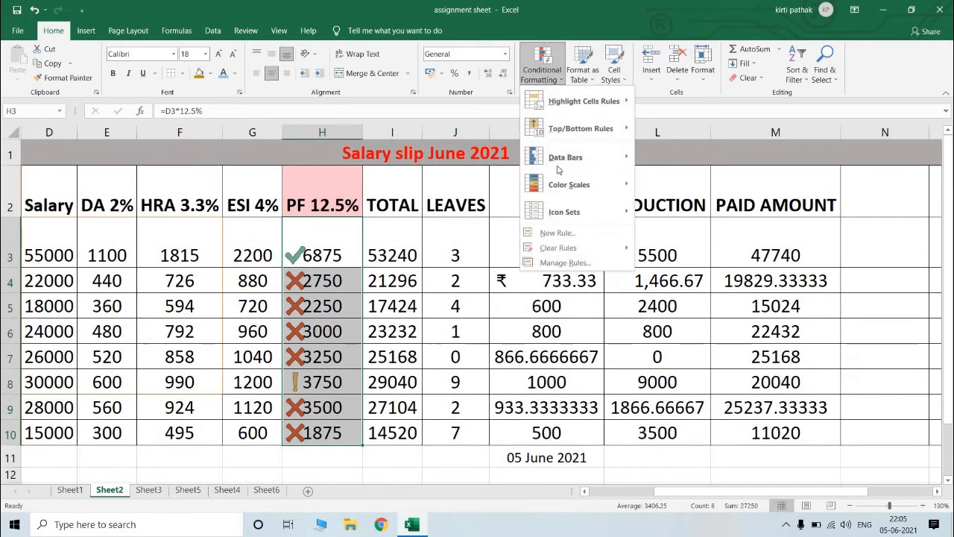
pyautogui.click(589, 233)
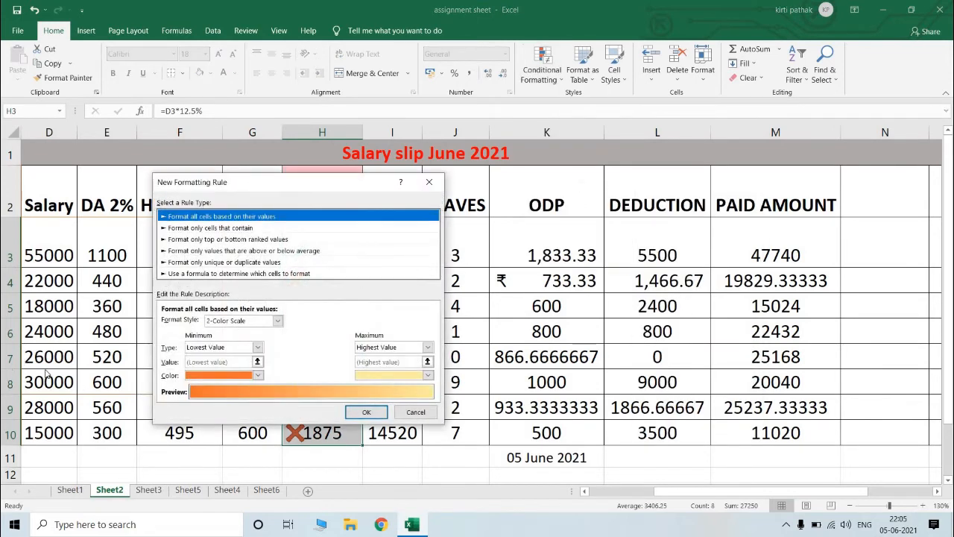
pyautogui.click(277, 320)
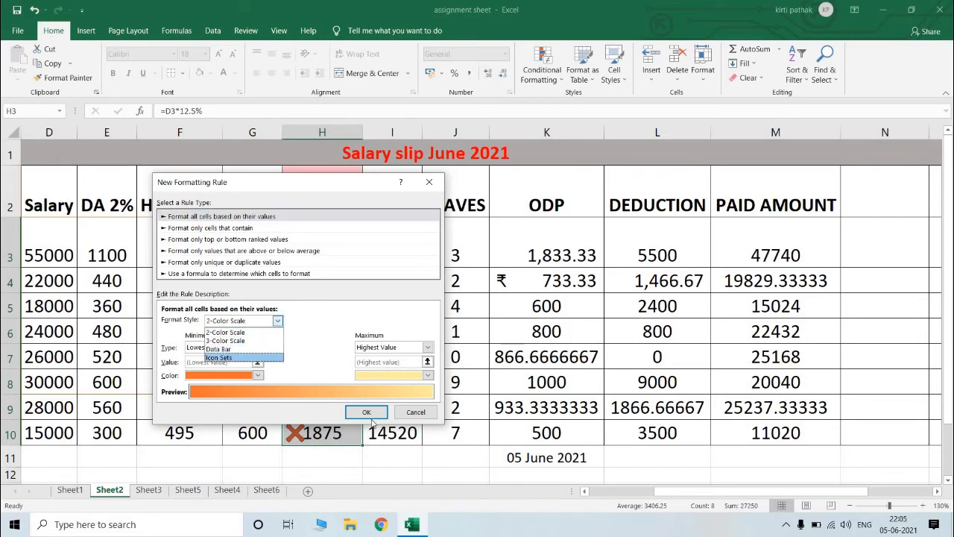
pyautogui.click(416, 413)
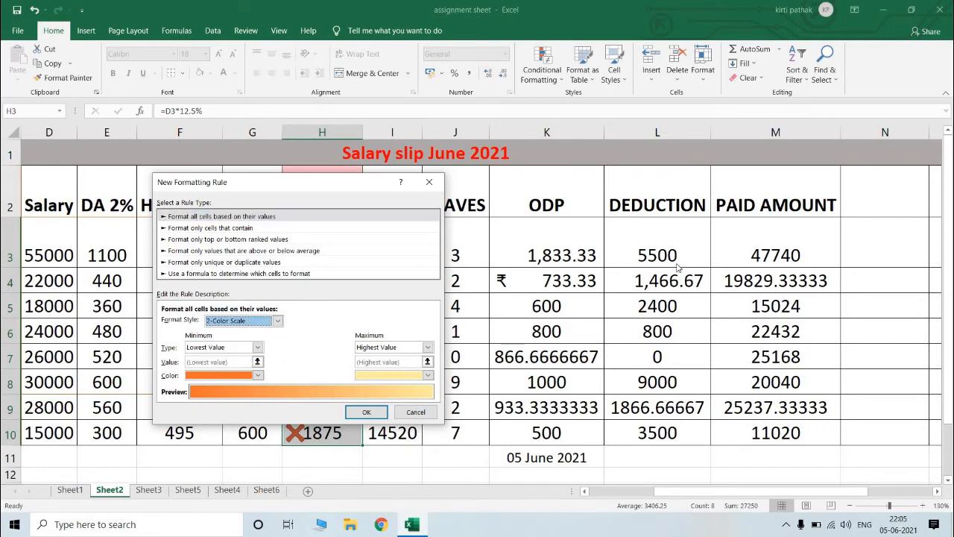
pyautogui.click(366, 412)
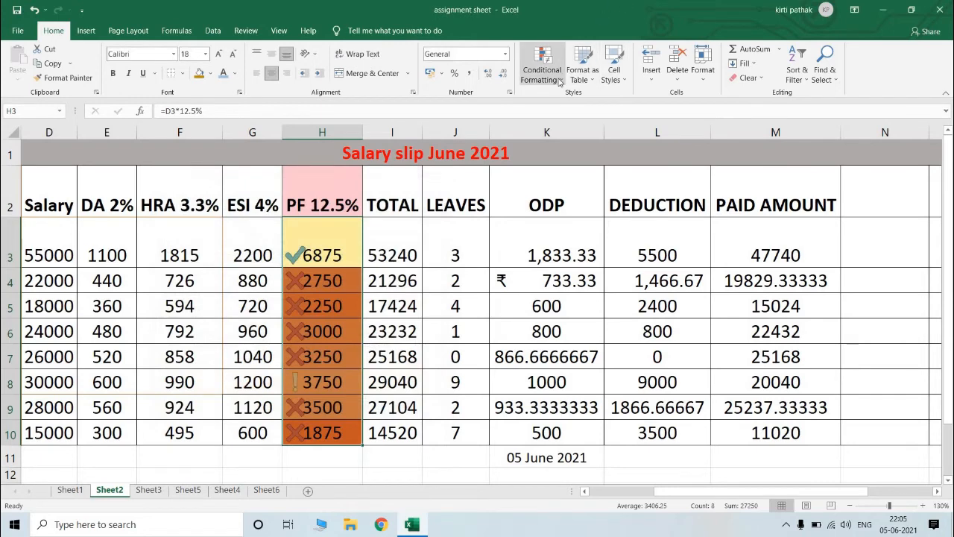
pyautogui.click(544, 71)
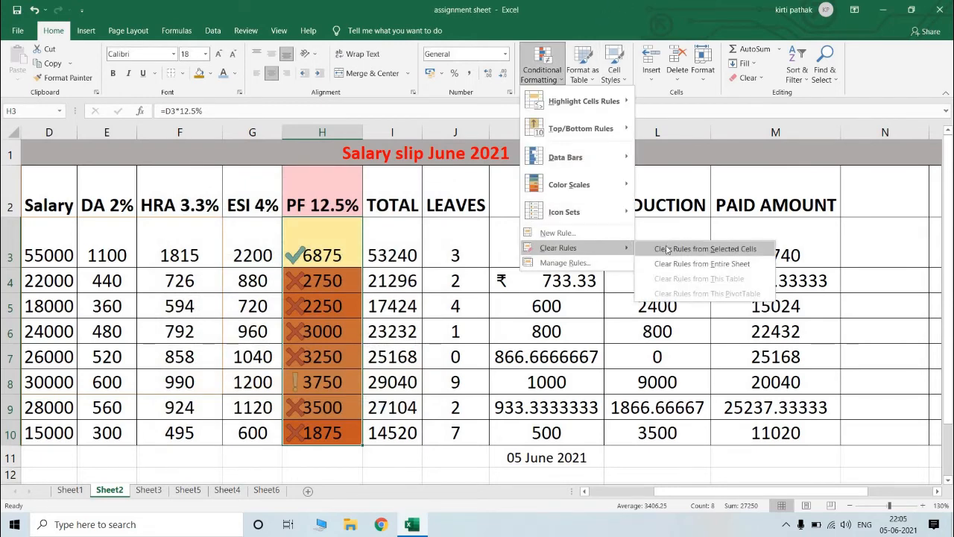
pyautogui.click(663, 248)
# Try formatting the PF cells H3:H10 as a table in an orange medium style, and undo the conversion.
pyautogui.click(588, 73)
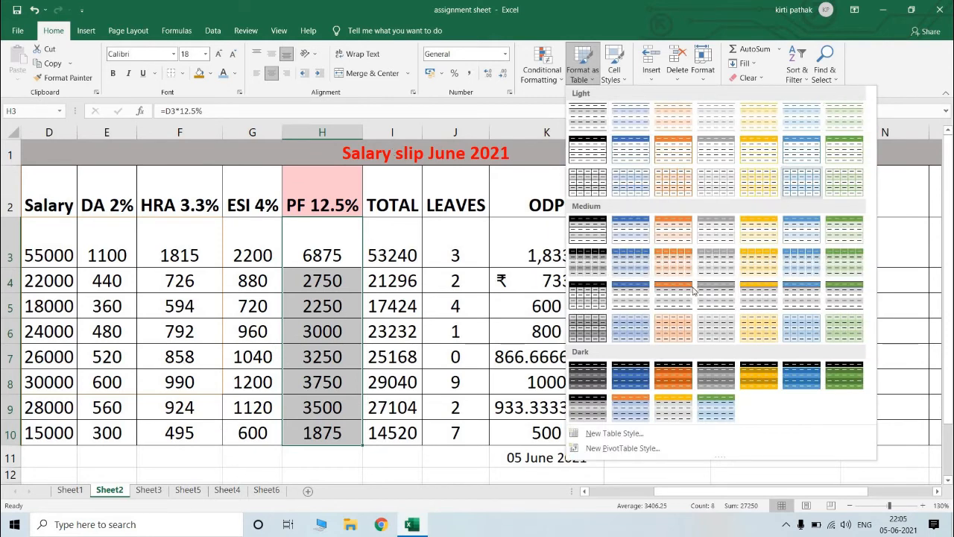
pyautogui.click(671, 306)
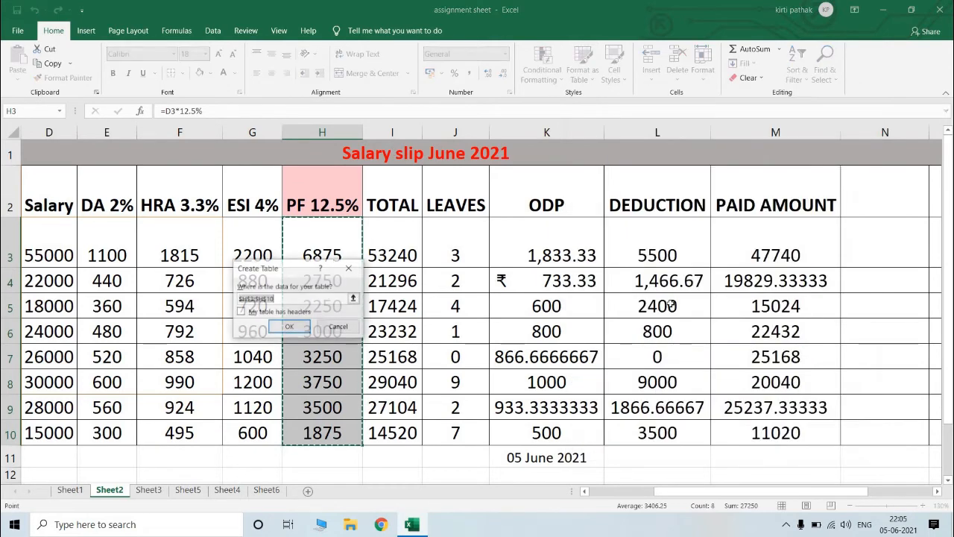
pyautogui.click(290, 328)
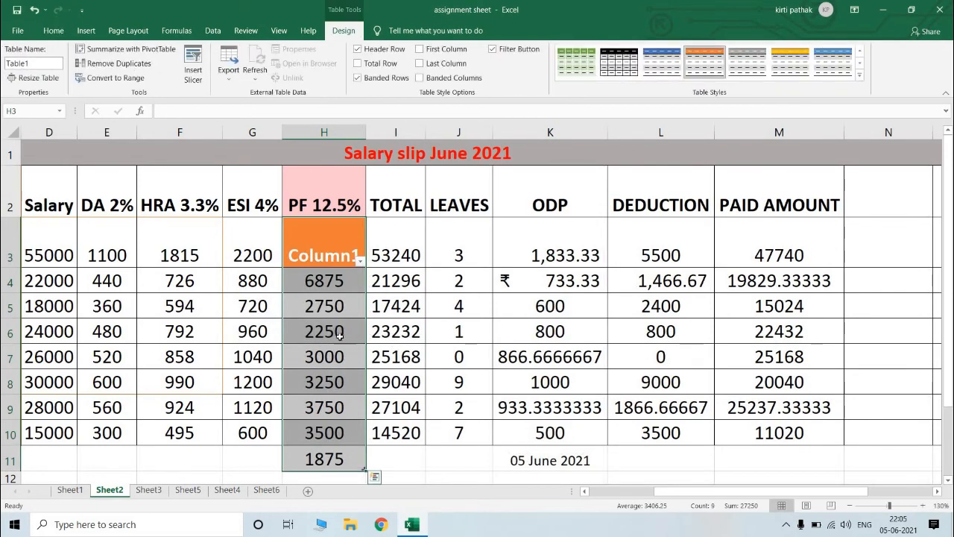
pyautogui.hotkey('ctrl', 'z')
pyautogui.hotkey('ctrl', 'z')
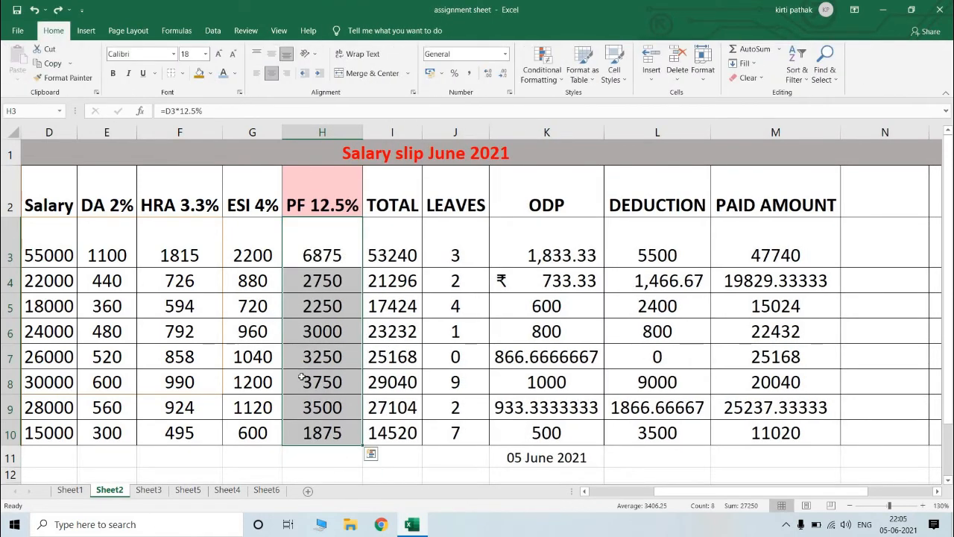
# Format A2:M10 as a table with headers in a black medium style, and switch the table style to gold.
pyautogui.moveTo(665, 491); pyautogui.dragTo(514, 488)
pyautogui.moveTo(56, 210); pyautogui.dragTo(595, 435)
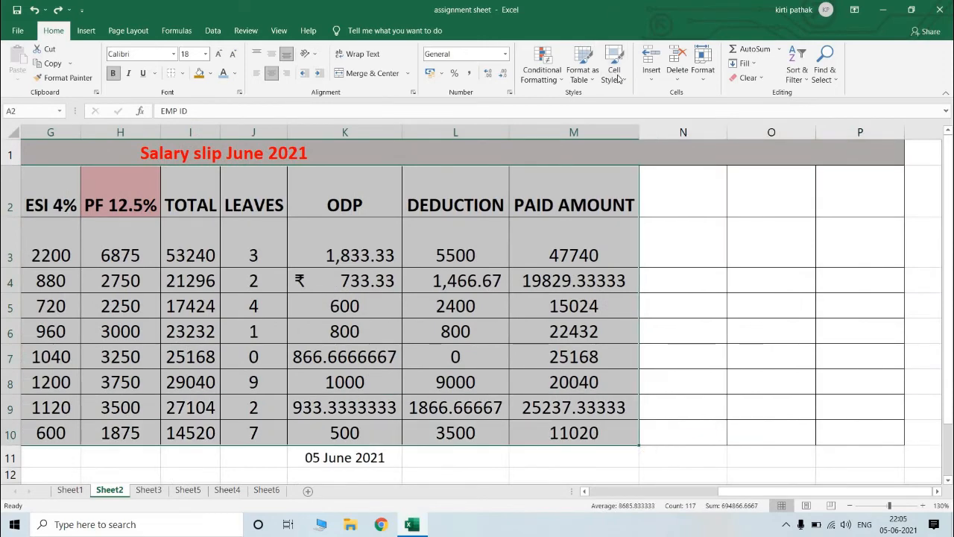
pyautogui.click(582, 65)
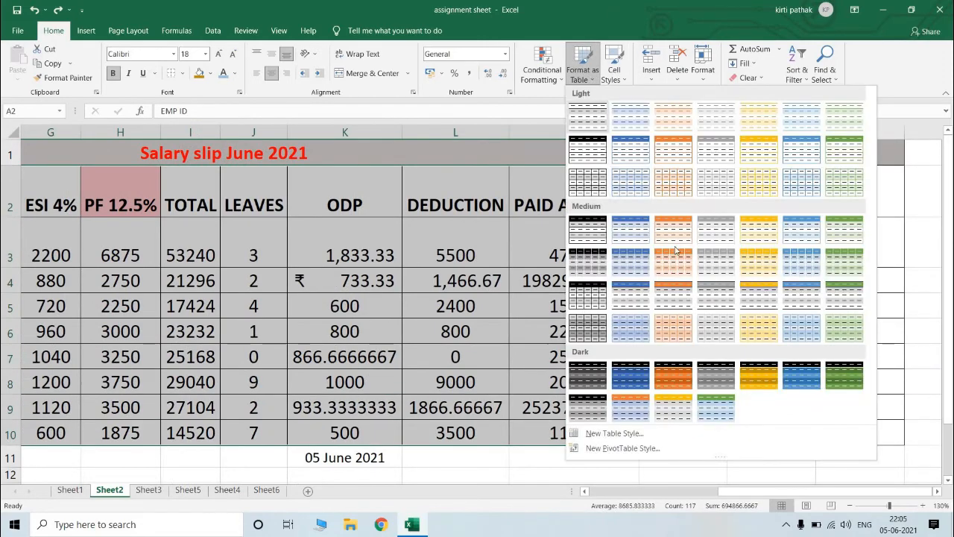
pyautogui.click(594, 237)
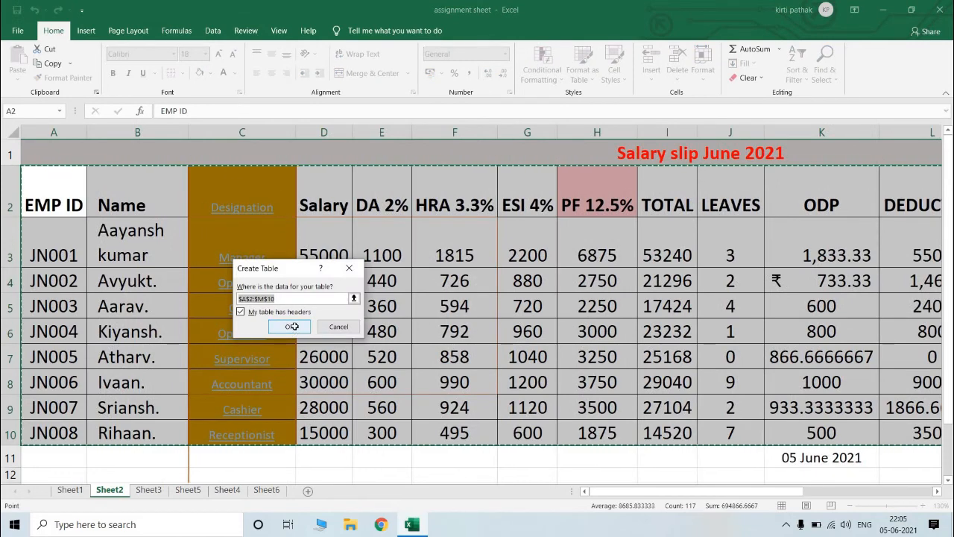
pyautogui.click(297, 332)
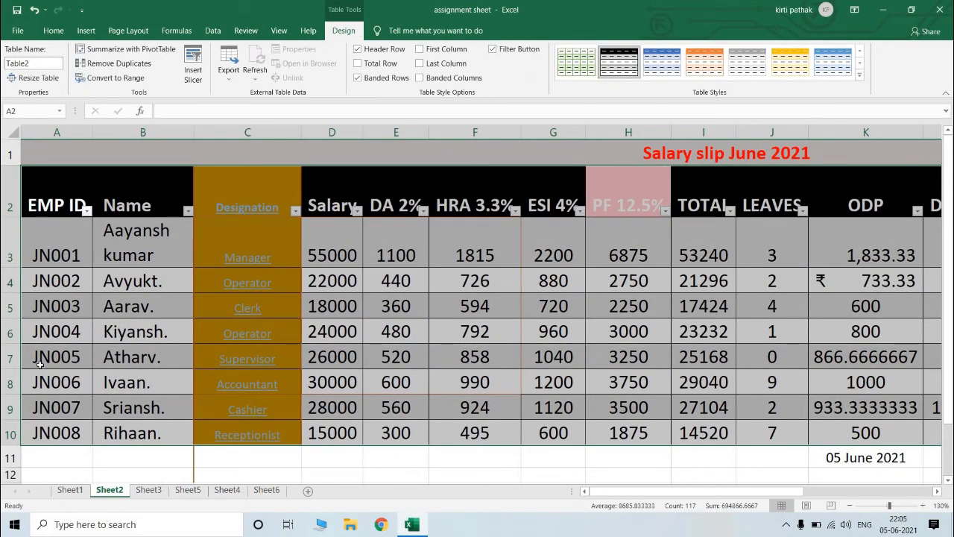
pyautogui.click(795, 69)
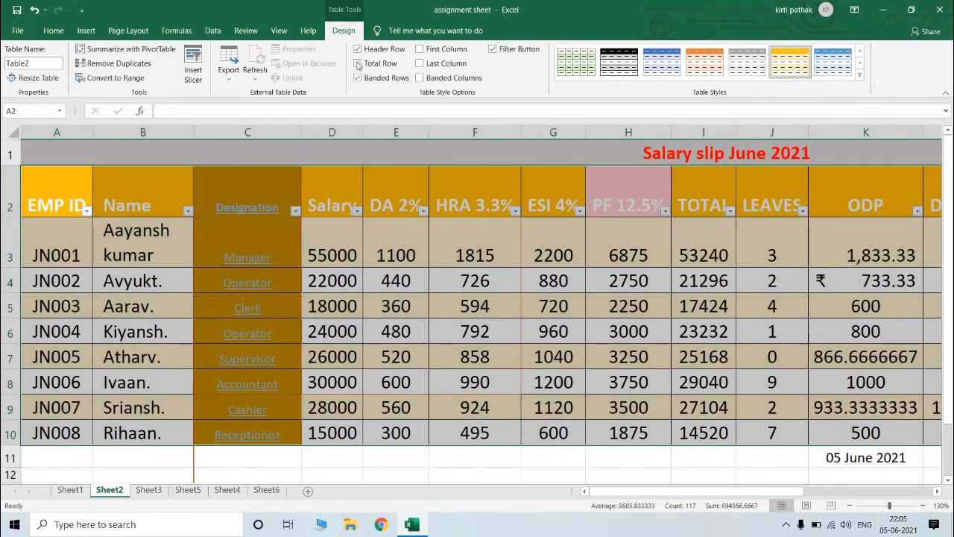
# Turn on the table's First Column, Last Column and Banded Columns options, and turn all three off again.
pyautogui.click(422, 51)
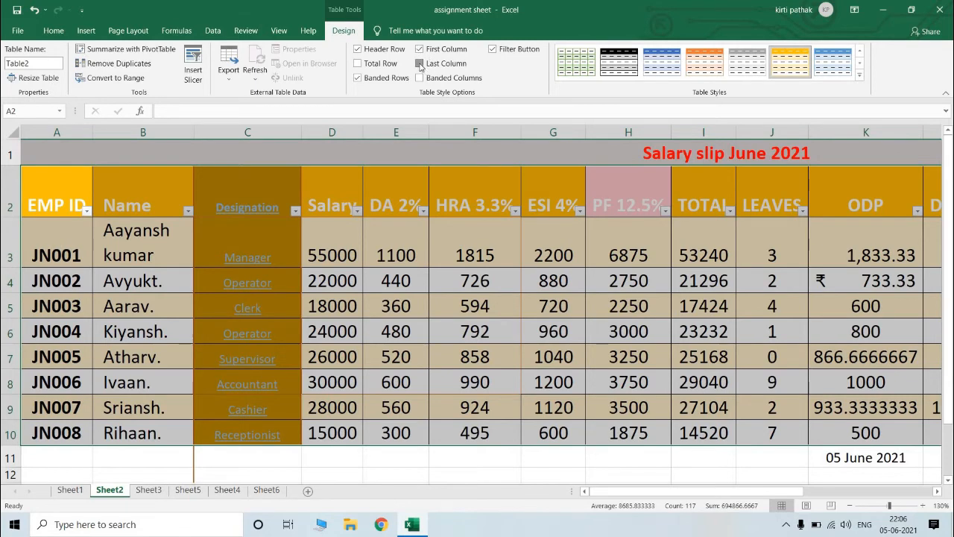
pyautogui.click(420, 64)
pyautogui.click(850, 506)
pyautogui.click(849, 506)
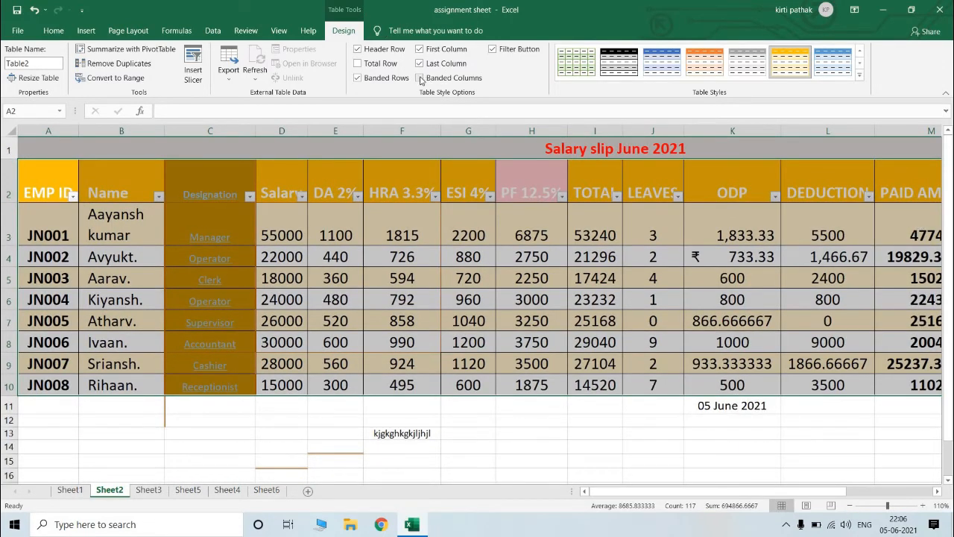
pyautogui.click(420, 77)
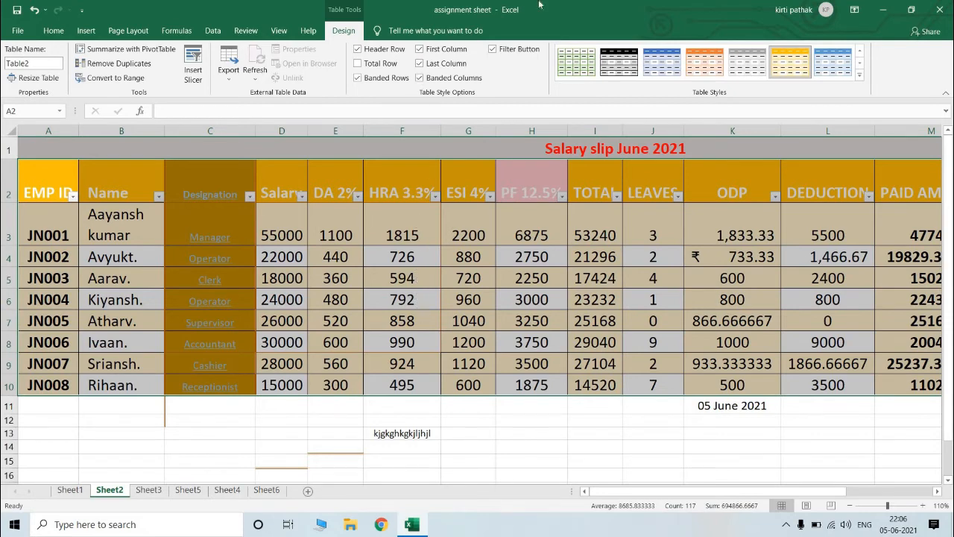
pyautogui.click(420, 78)
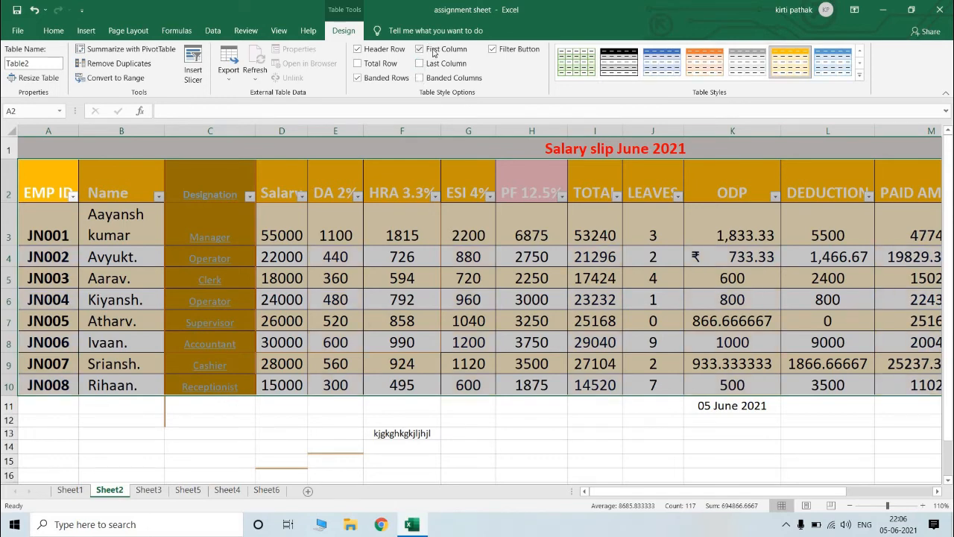
pyautogui.click(419, 49)
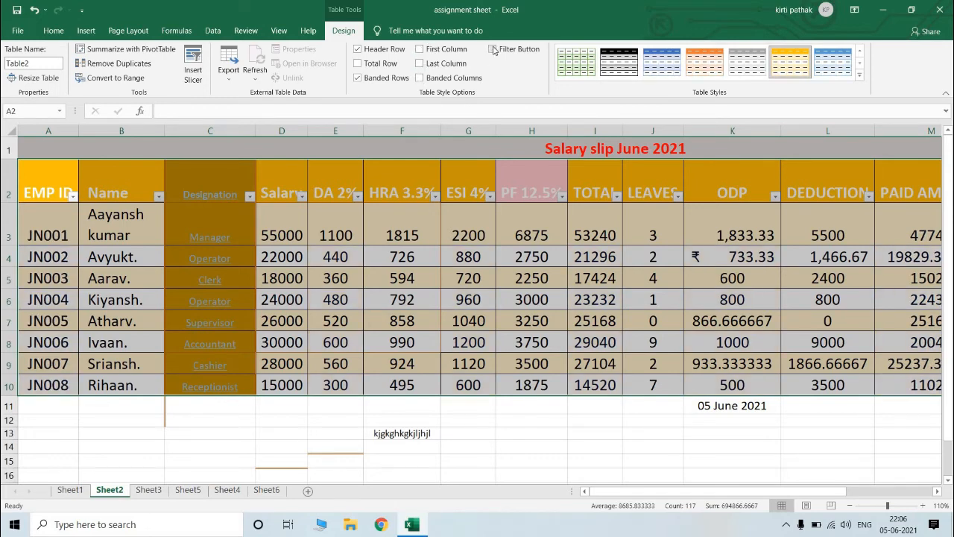
# Toggle the table's filter buttons off and on, and hide and restore its header row.
pyautogui.click(492, 49)
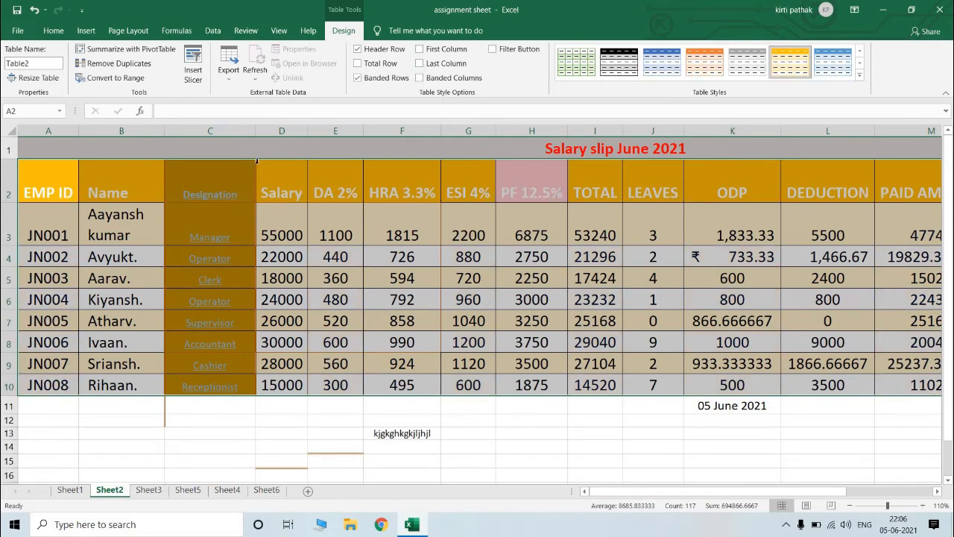
pyautogui.click(492, 49)
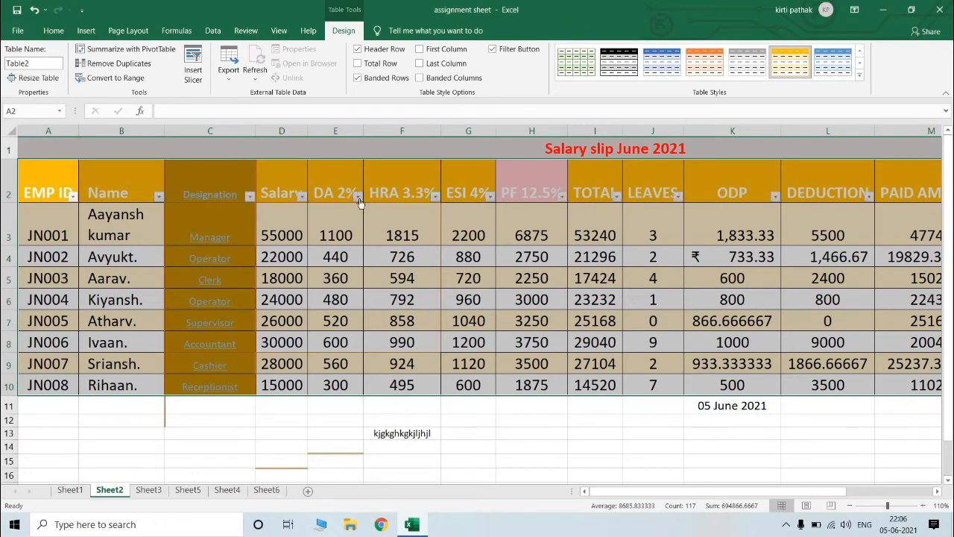
pyautogui.click(495, 50)
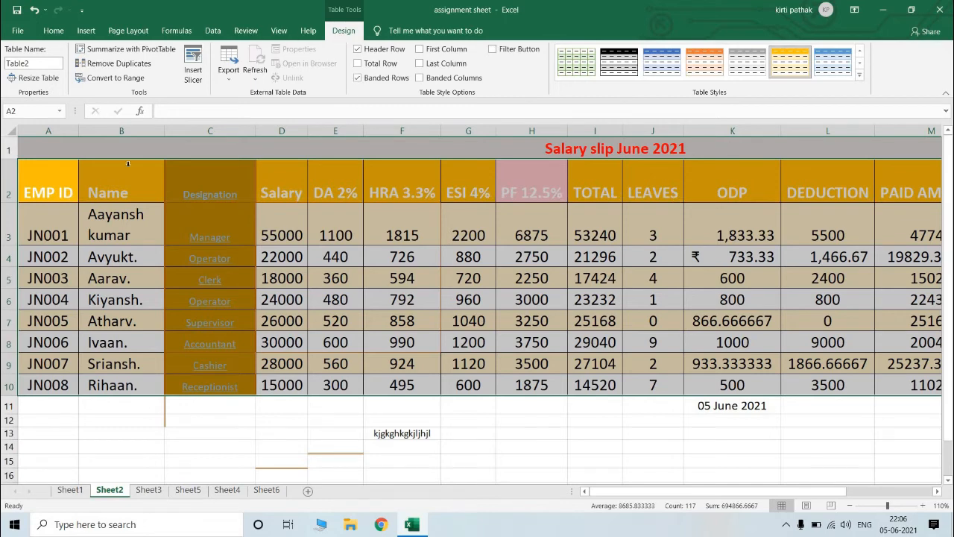
pyautogui.click(358, 49)
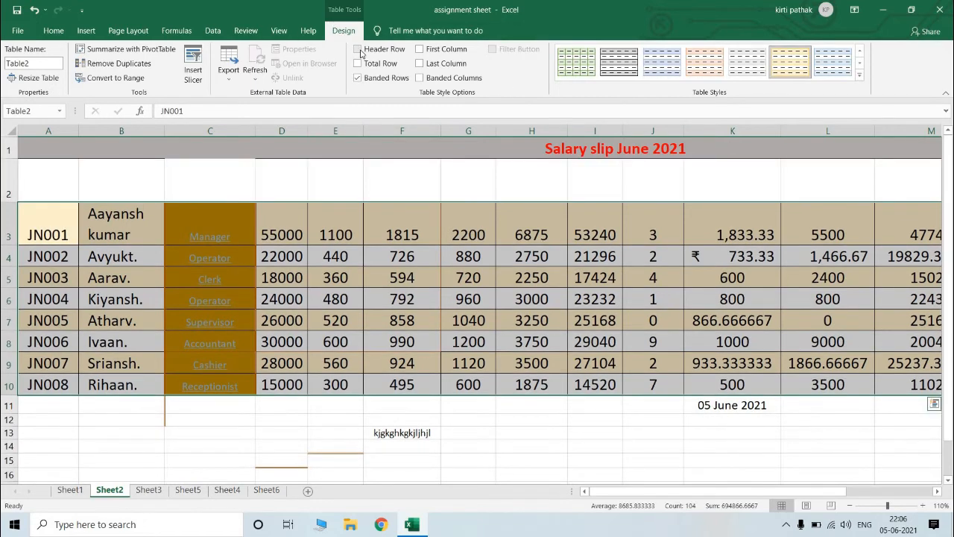
pyautogui.click(361, 53)
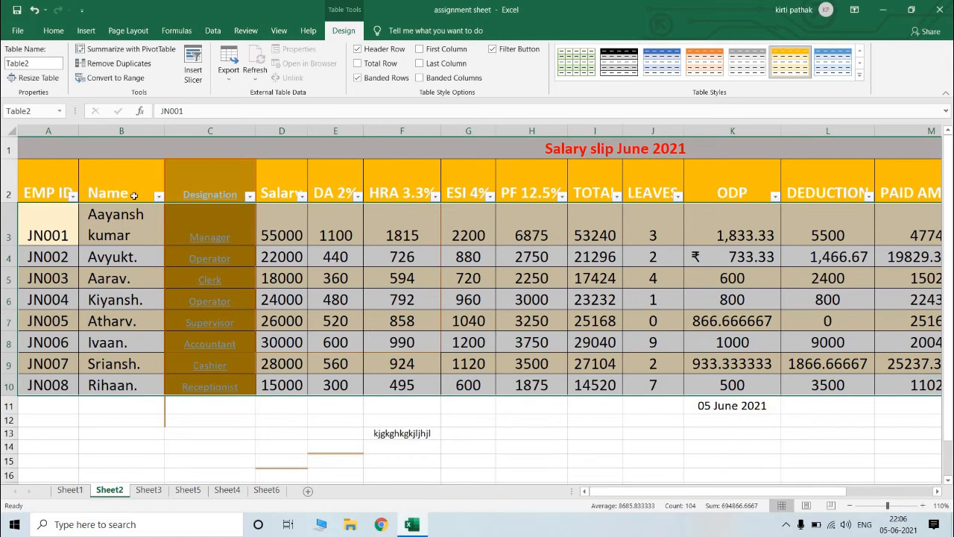
# Run Remove Duplicates on the table with only the DA 2% column checked, and dismiss the result.
pyautogui.moveTo(321, 216); pyautogui.dragTo(552, 384)
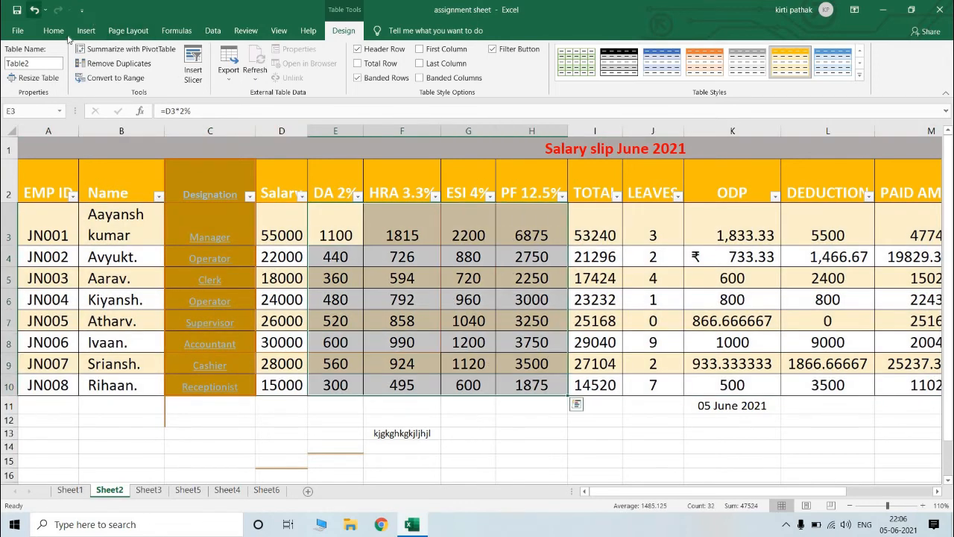
pyautogui.click(115, 63)
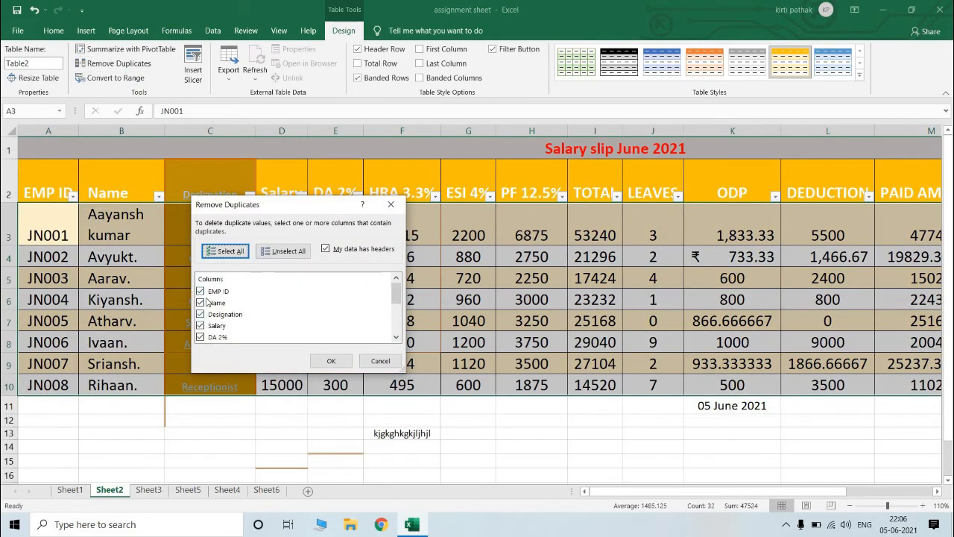
pyautogui.click(283, 251)
pyautogui.click(200, 337)
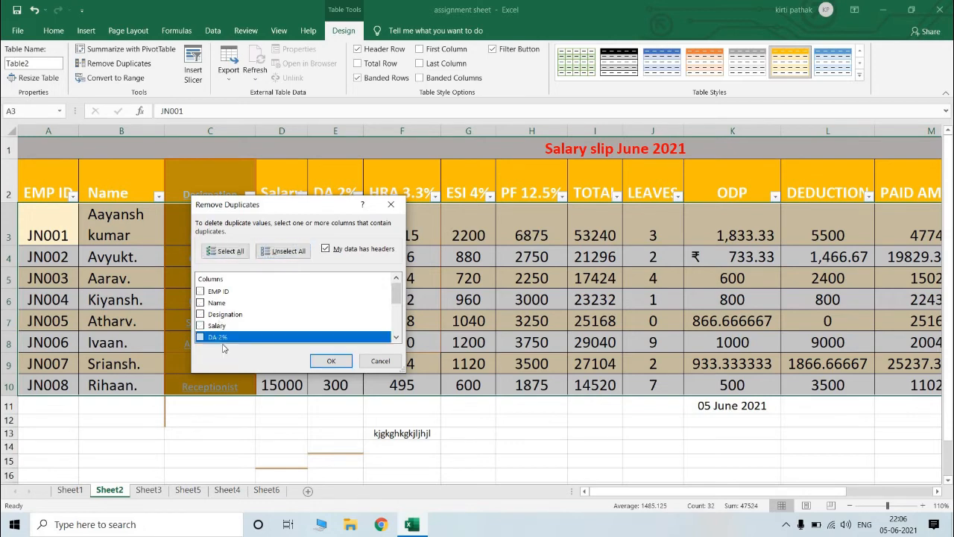
pyautogui.click(331, 360)
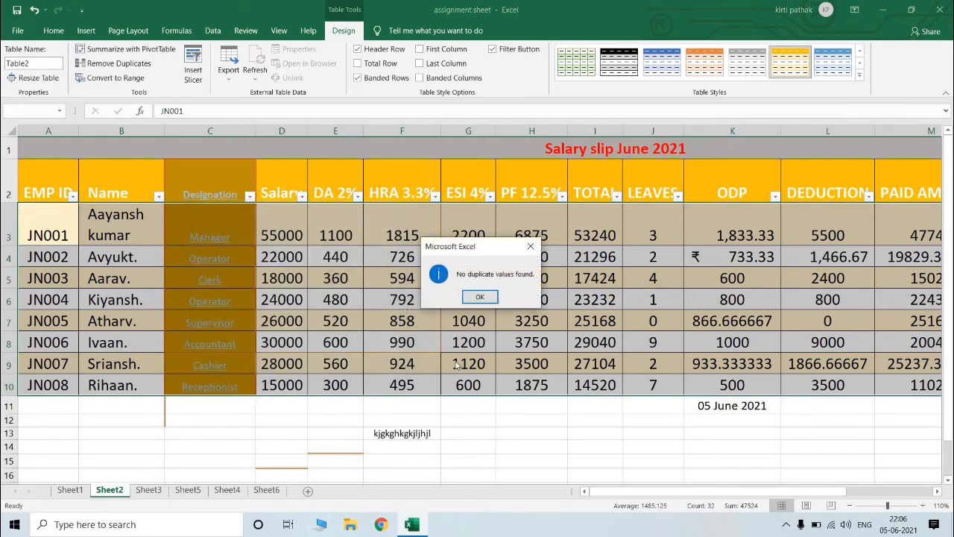
pyautogui.click(530, 246)
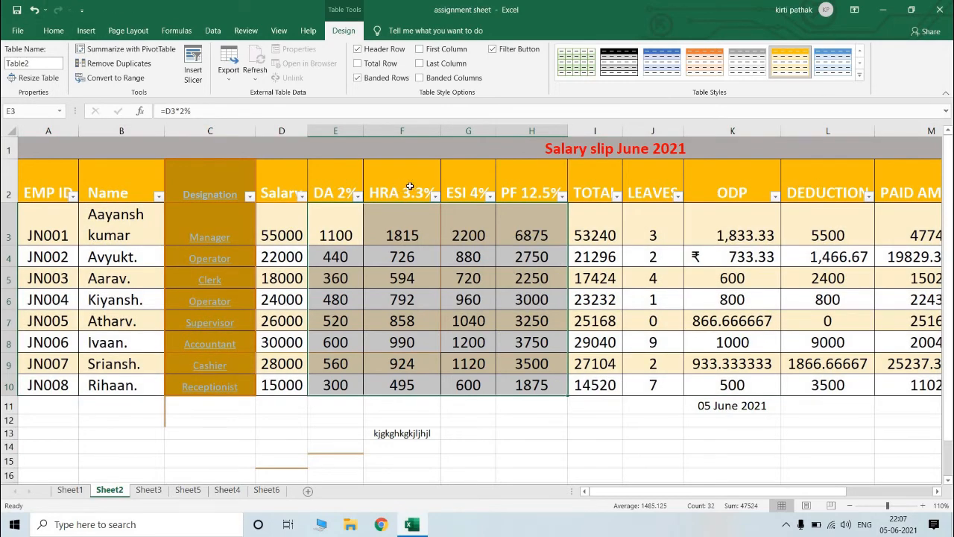
# Undo the header row, filter button and column option changes made to the salary table.
pyautogui.hotkey('ctrl', 'z')
pyautogui.hotkey('ctrl', 'z')
pyautogui.hotkey('ctrl', 'z')
pyautogui.hotkey('ctrl', 'z')
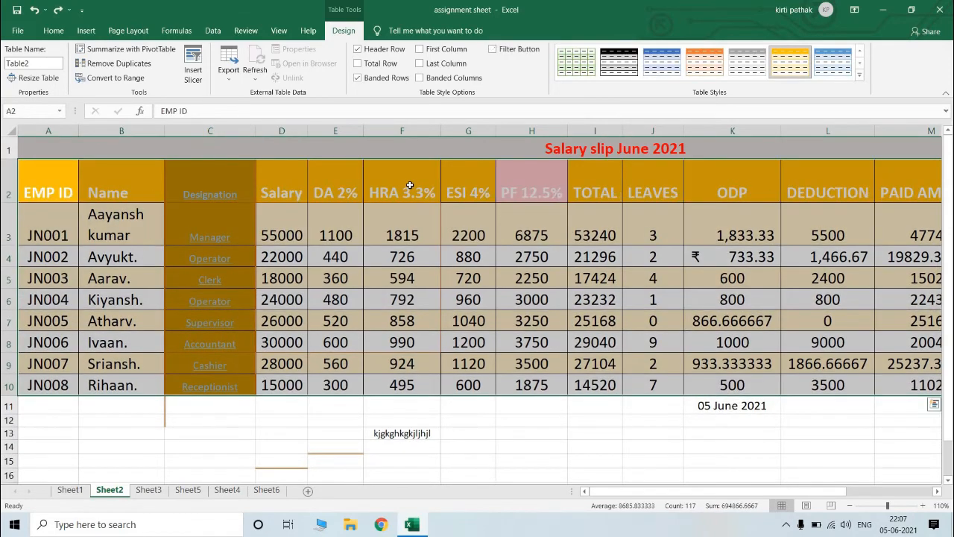
pyautogui.hotkey('ctrl', 'y')
pyautogui.hotkey('ctrl', 'y')
pyautogui.hotkey('ctrl', 'y')
pyautogui.hotkey('ctrl', 'y')
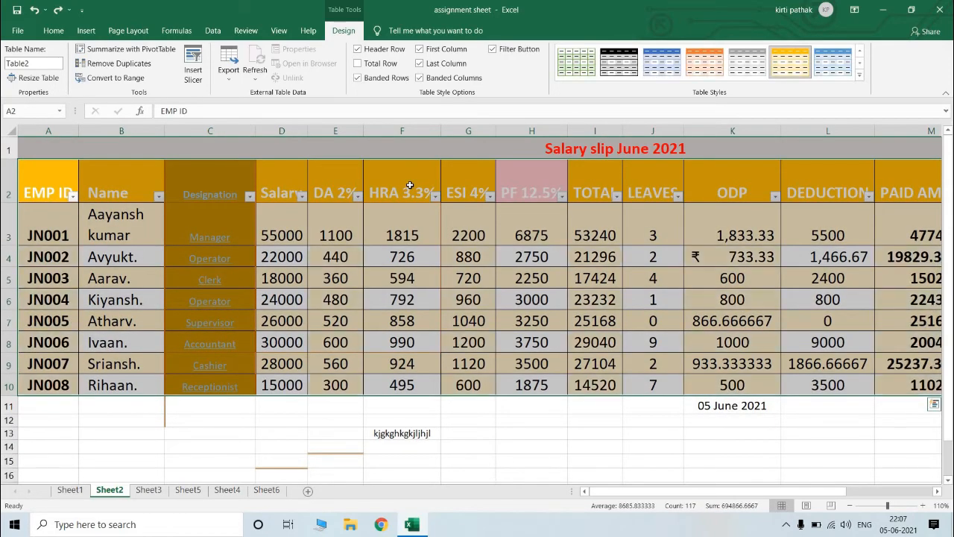
pyautogui.hotkey('ctrl', 'z')
pyautogui.hotkey('ctrl', 'z')
pyautogui.scroll(2, 409, 185)
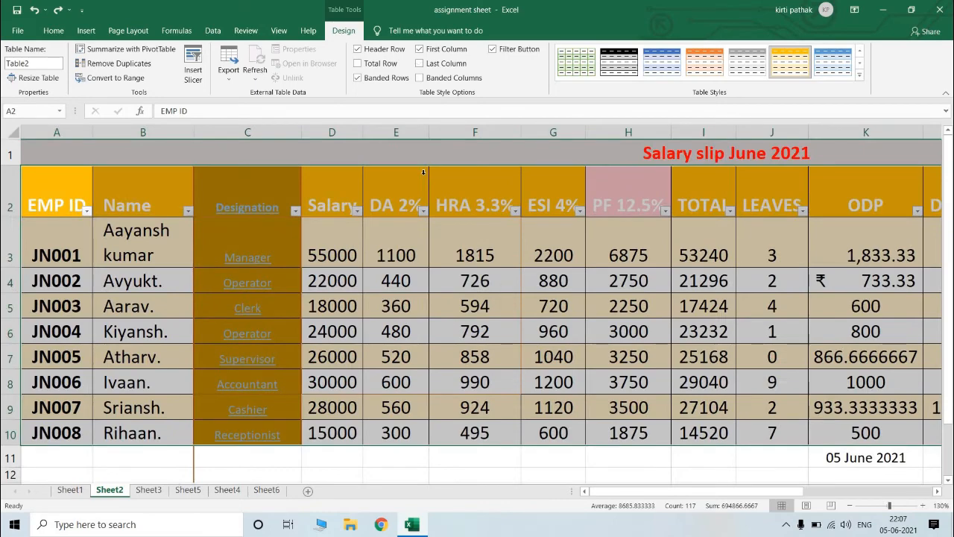
# Undo the table conversion of A2:M10 and the earlier conditional formatting changes on the PF cells.
pyautogui.hotkey('ctrl', 'z')
pyautogui.hotkey('ctrl', 'z')
pyautogui.hotkey('ctrl', 'z')
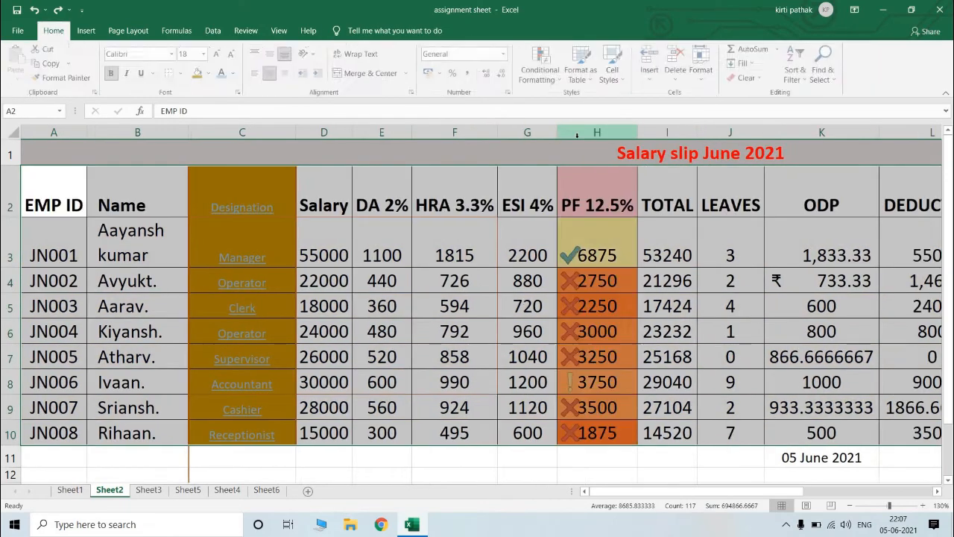
pyautogui.hotkey('ctrl', 'z')
pyautogui.hotkey('ctrl', 'z')
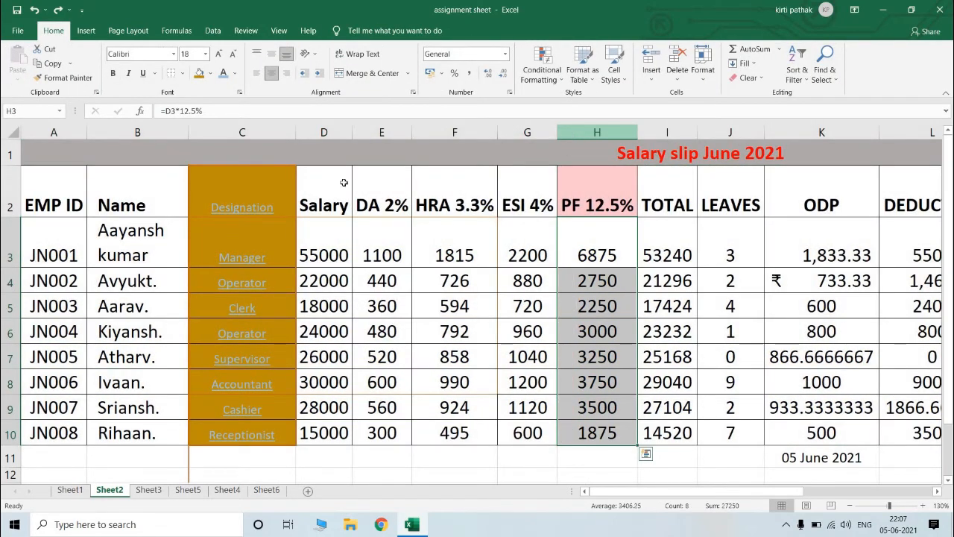
# Preview the Cell Styles gallery on the PF cells H3:H10 and the DA cells E3:E5 without applying a style.
pyautogui.click(613, 63)
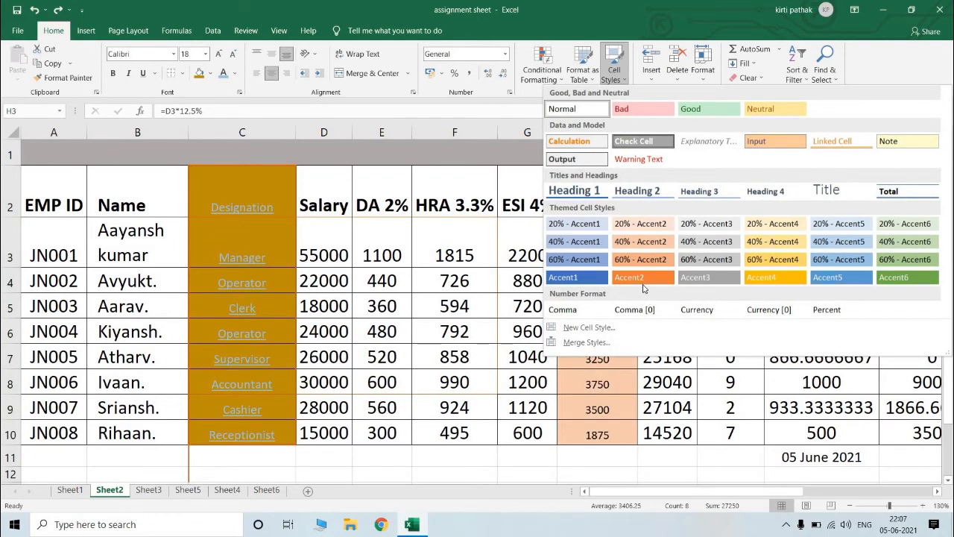
pyautogui.click(257, 248)
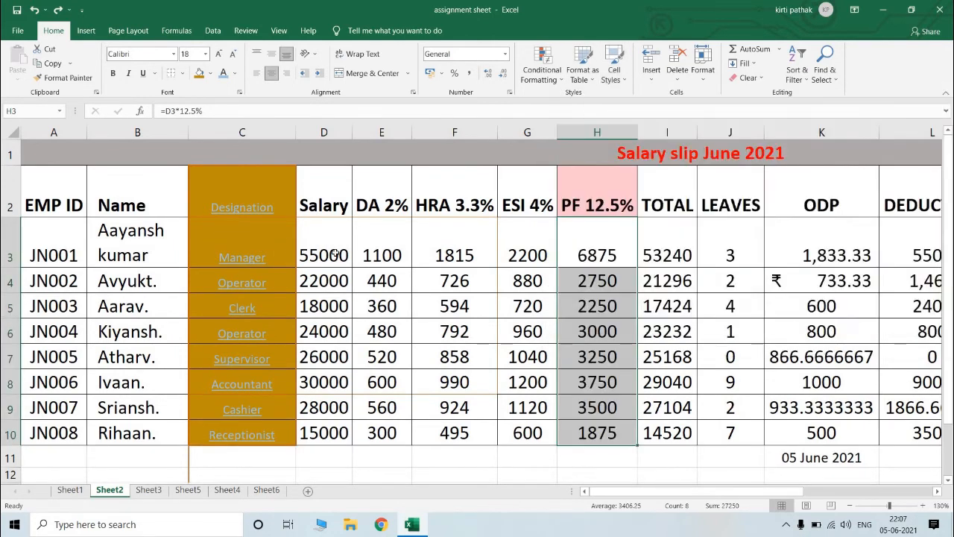
pyautogui.click(369, 255)
pyautogui.moveTo(377, 252); pyautogui.dragTo(382, 307)
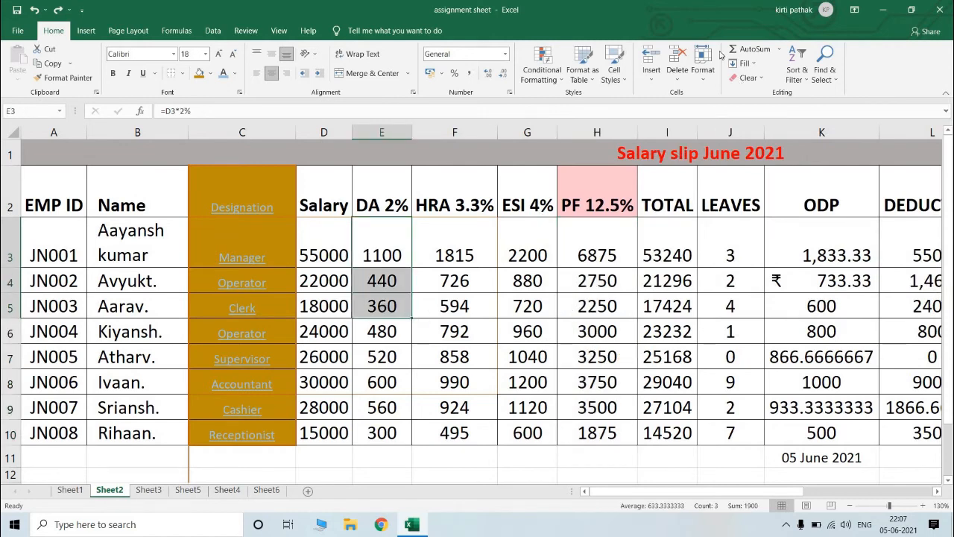
pyautogui.click(618, 79)
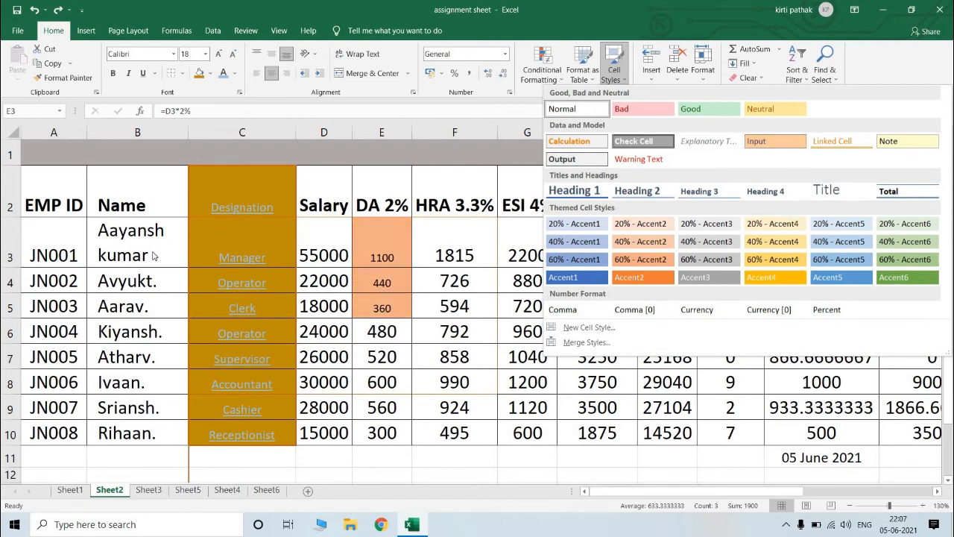
pyautogui.press('Escape')
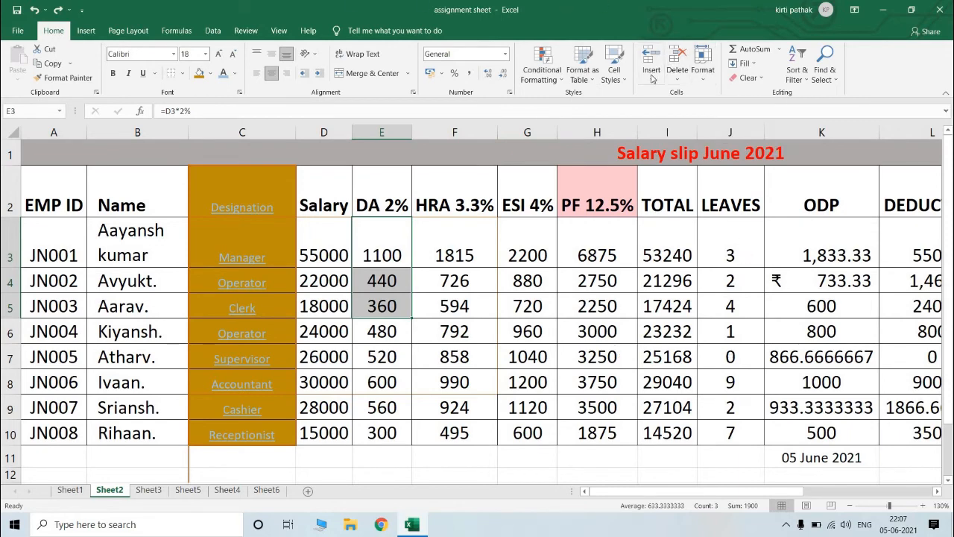
# Insert a blank sheet column before the DA 2% column, and delete that column again.
pyautogui.click(387, 132)
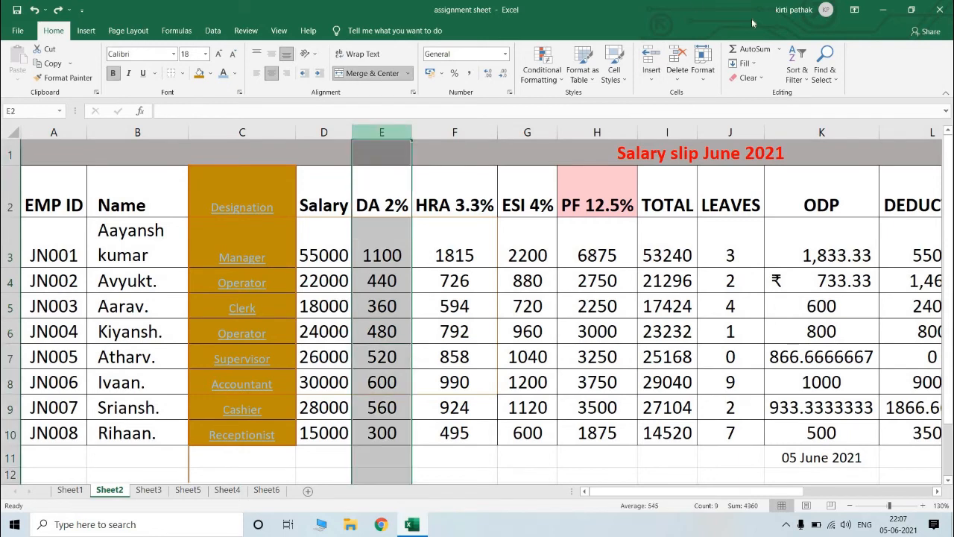
pyautogui.click(660, 79)
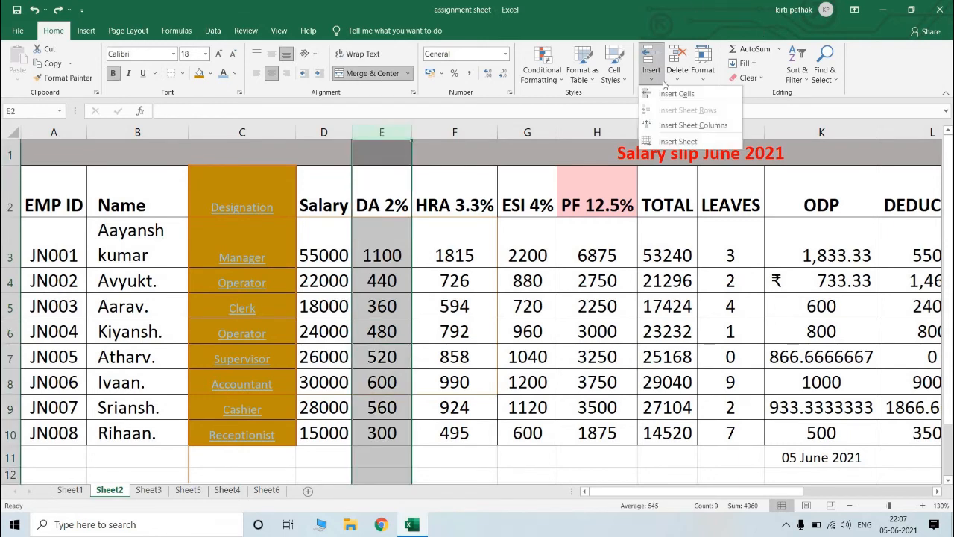
pyautogui.click(679, 125)
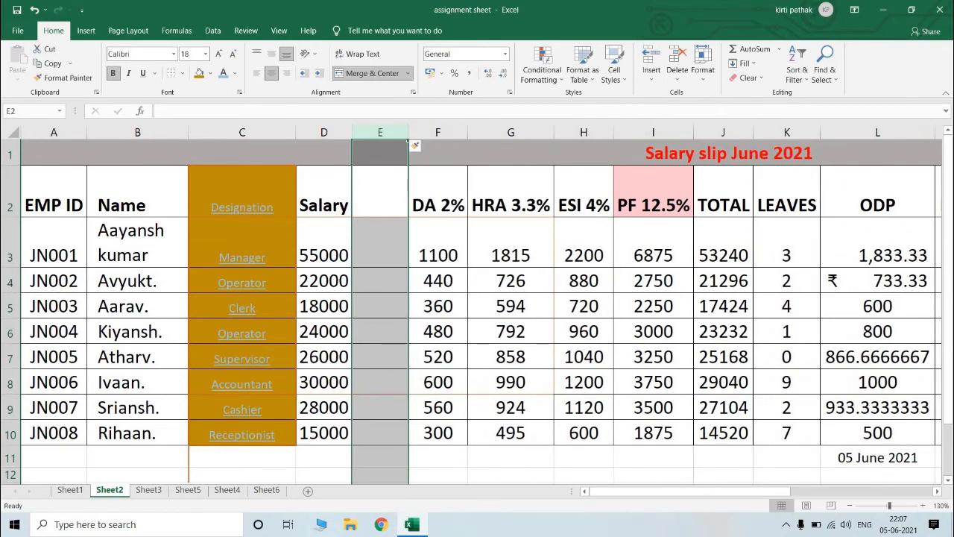
pyautogui.click(677, 75)
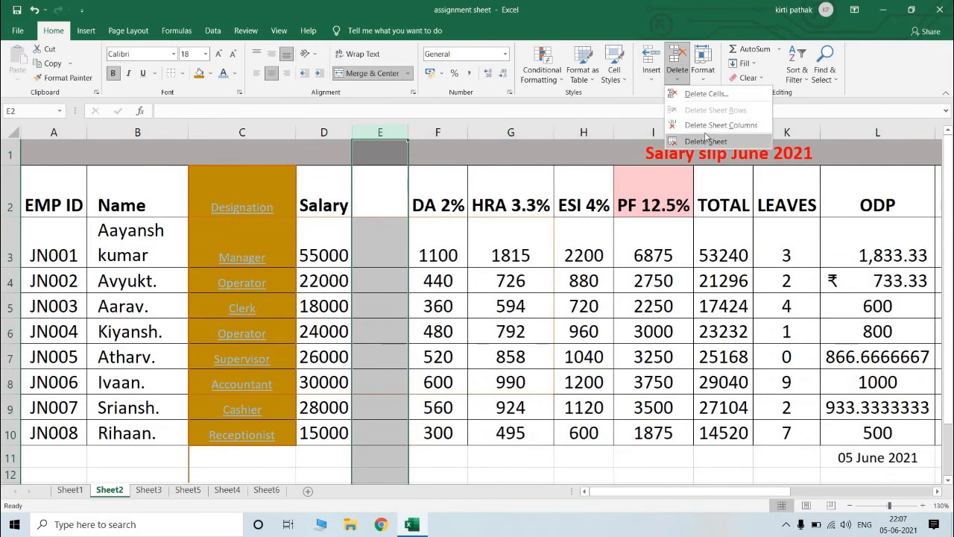
pyautogui.click(706, 124)
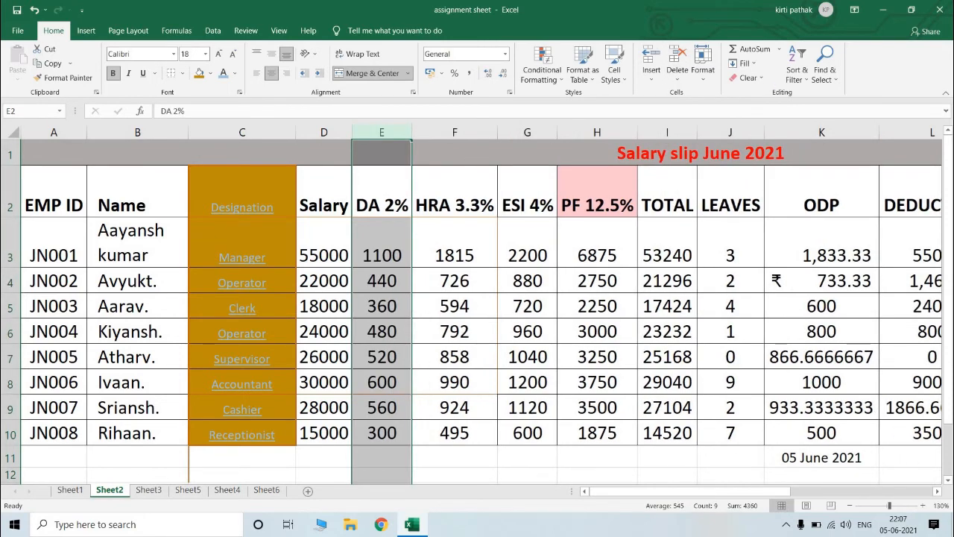
# Insert a blank sheet row above row 4 (JN002), and delete that row again.
pyautogui.click(11, 280)
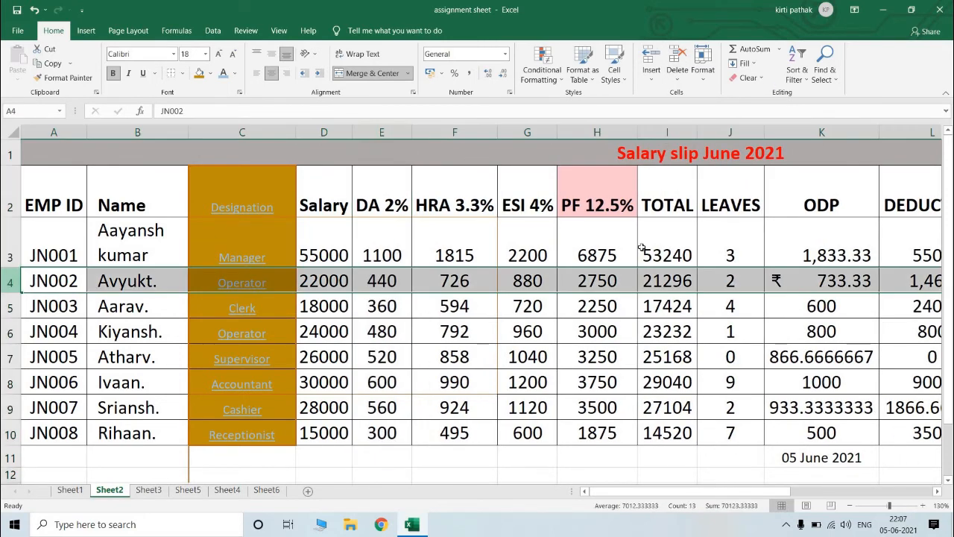
pyautogui.click(651, 78)
pyautogui.click(676, 116)
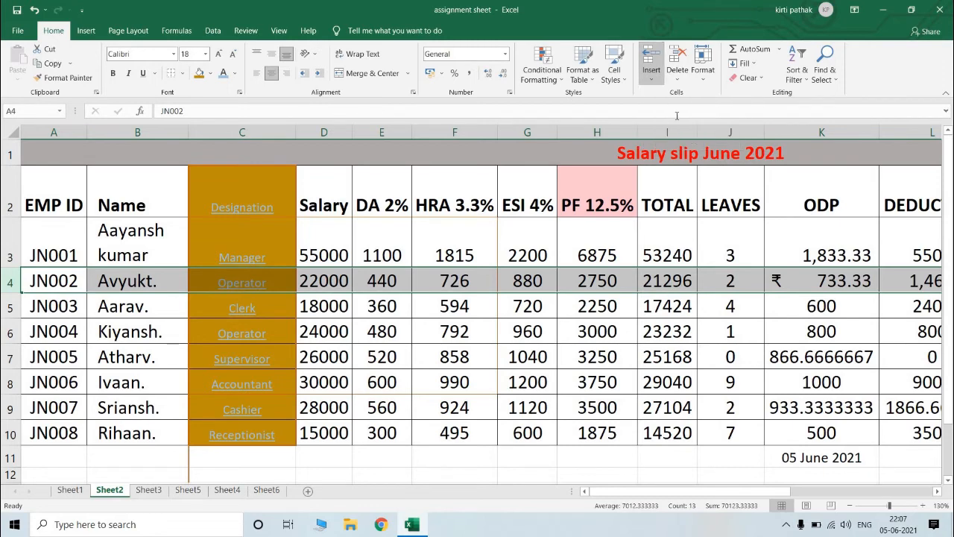
pyautogui.click(678, 58)
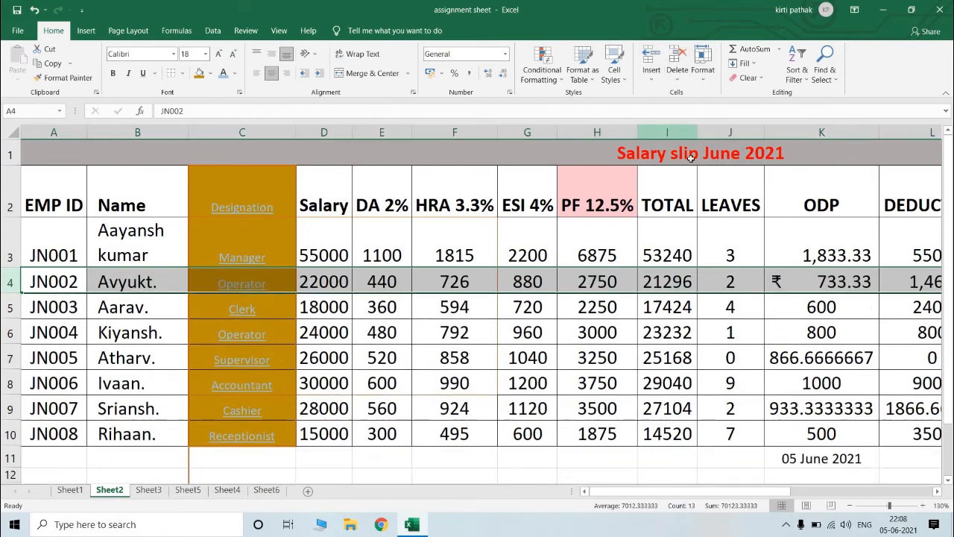
pyautogui.click(706, 80)
pyautogui.moveTo(734, 203)
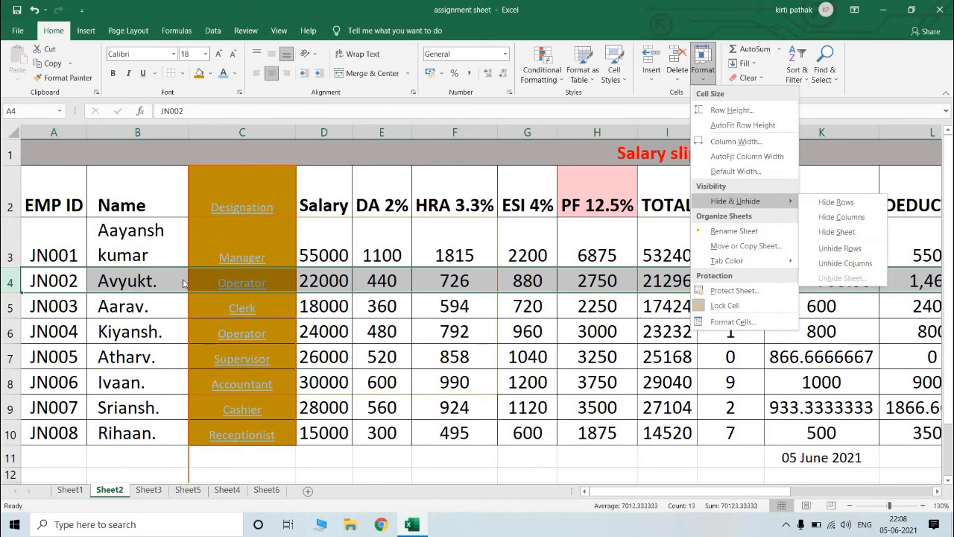
pyautogui.click(137, 406)
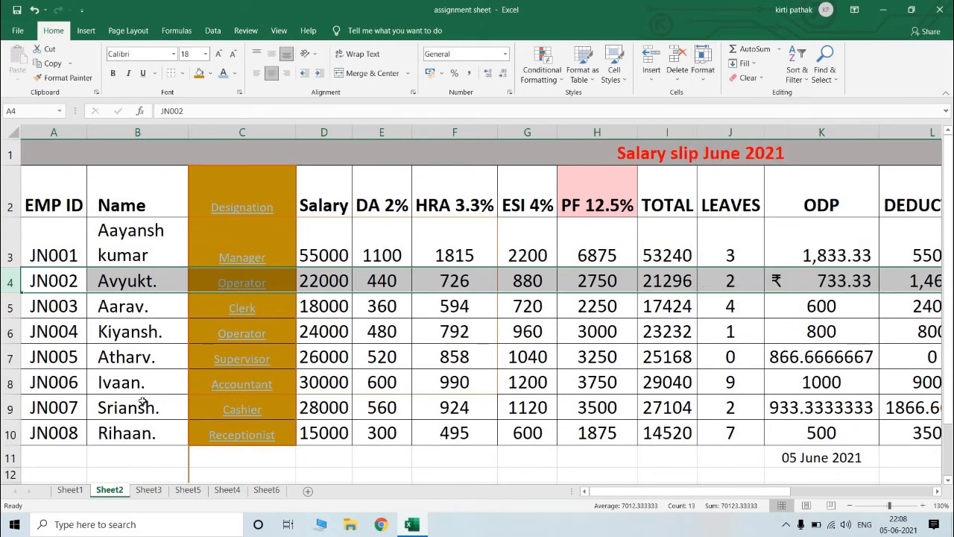
# Set the height of row 9 (JN007) to 25.
pyautogui.click(143, 402)
pyautogui.click(704, 78)
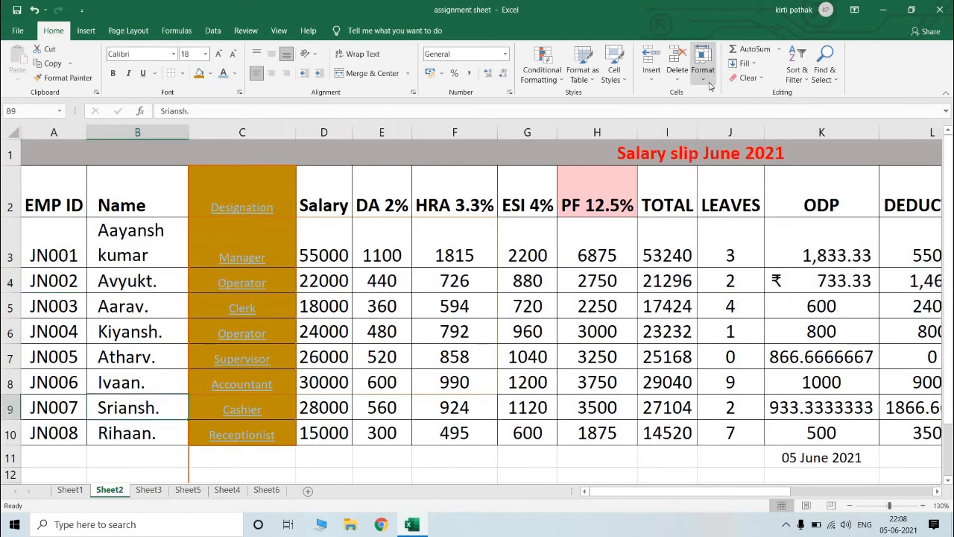
pyautogui.click(678, 298)
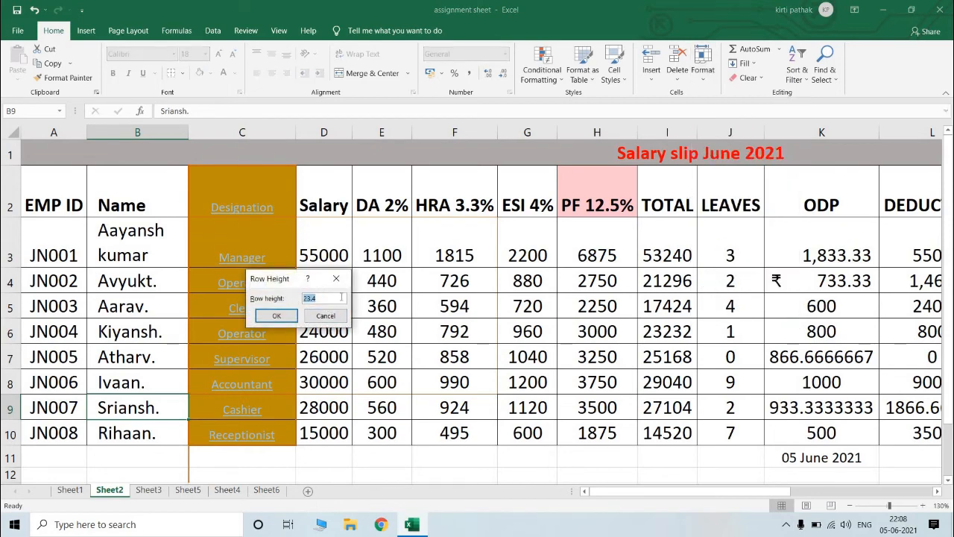
pyautogui.write('25')
pyautogui.press('Return')
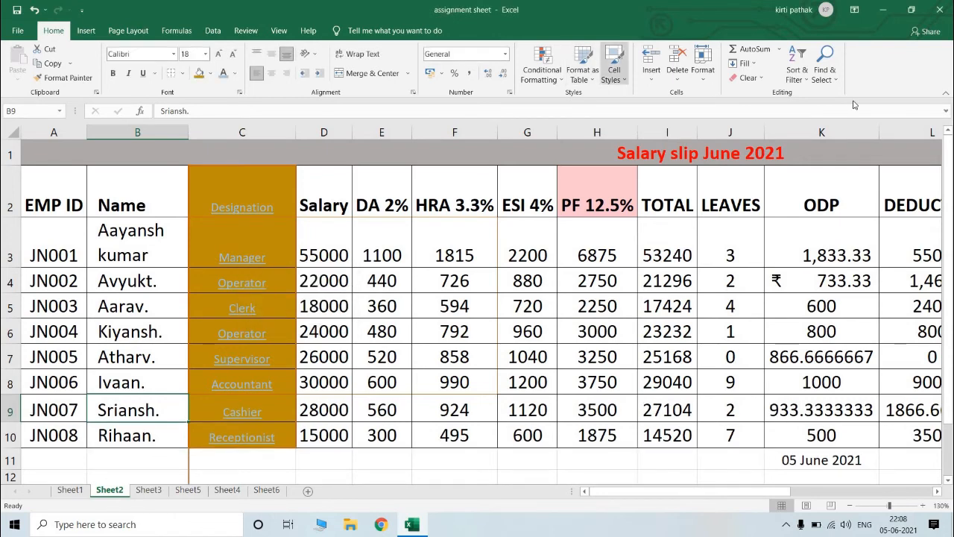
# Change the tab color of Sheet2 to a dark grey theme color.
pyautogui.click(710, 82)
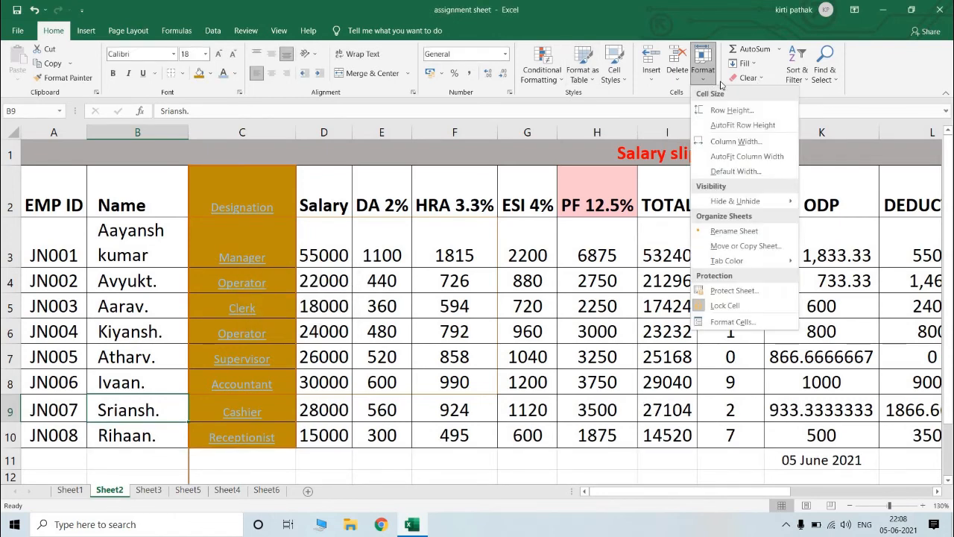
pyautogui.moveTo(744, 267)
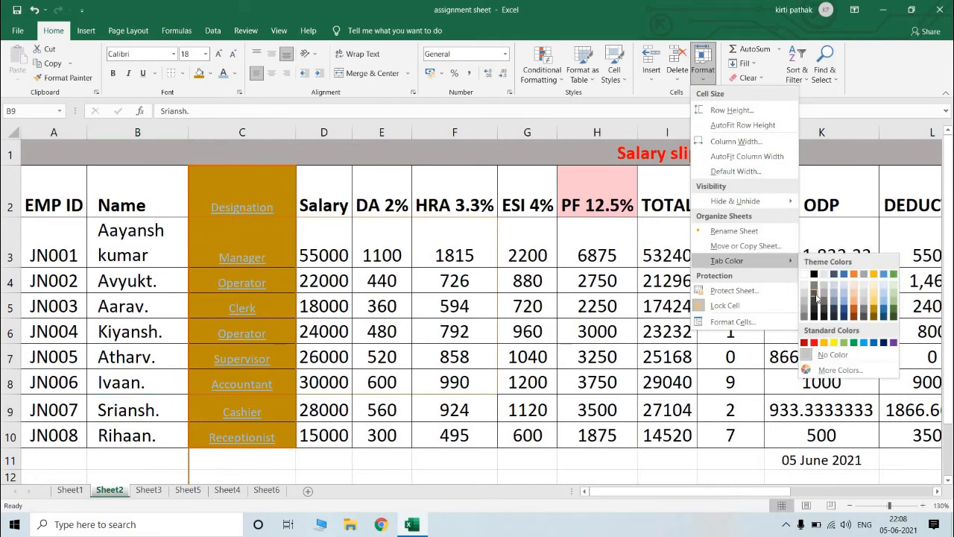
pyautogui.click(816, 295)
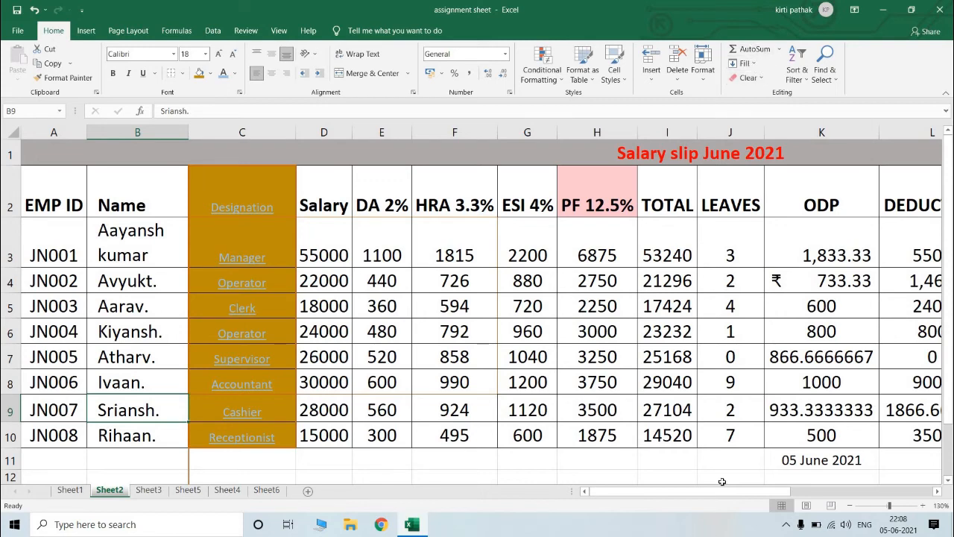
# Sum the TOTAL column (I3:I10) in I11 and the LEAVES column (J3:J10) in J11 with AutoSum.
pyautogui.click(680, 454)
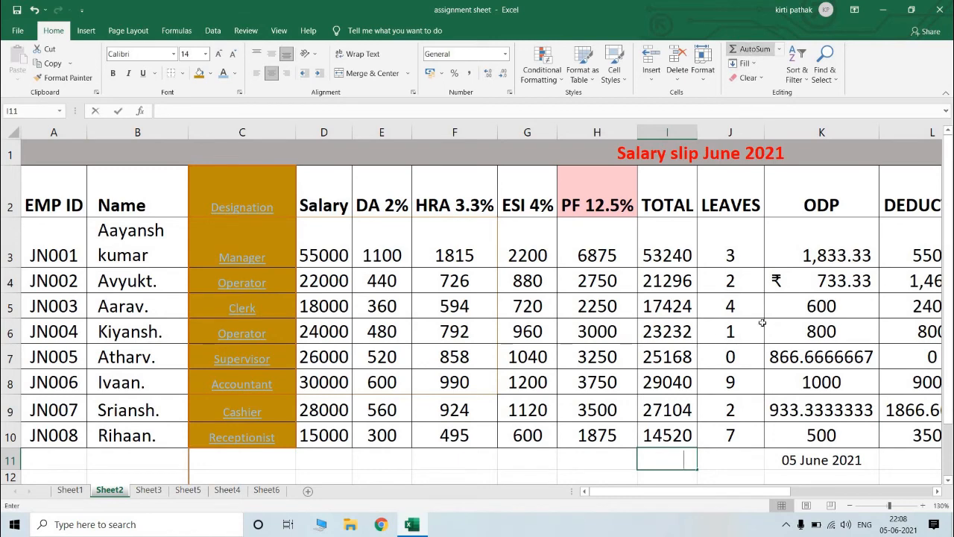
pyautogui.click(749, 49)
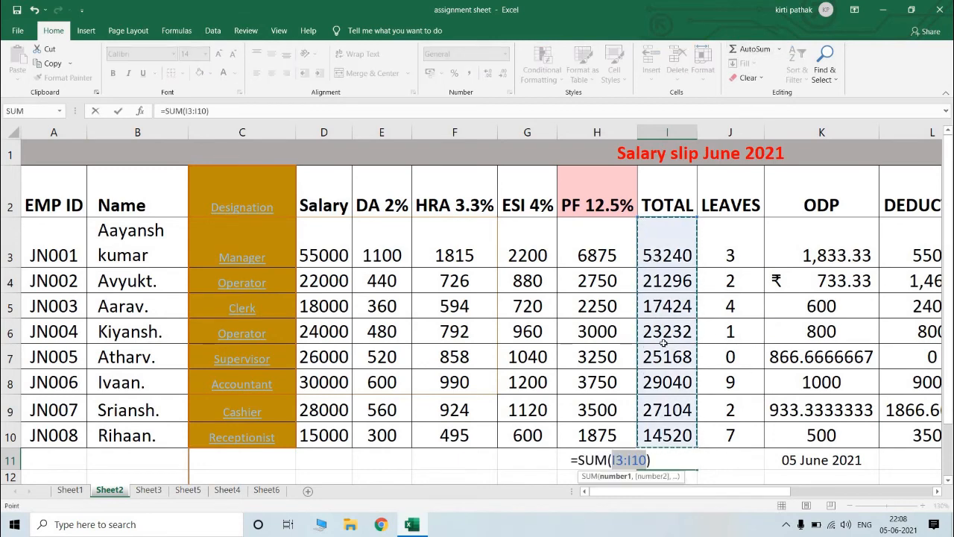
pyautogui.press('Return')
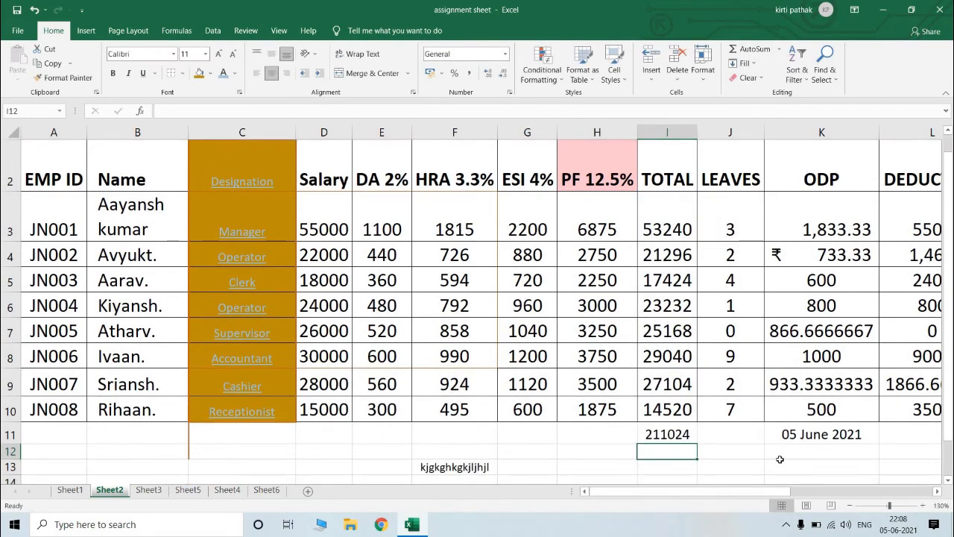
pyautogui.click(730, 432)
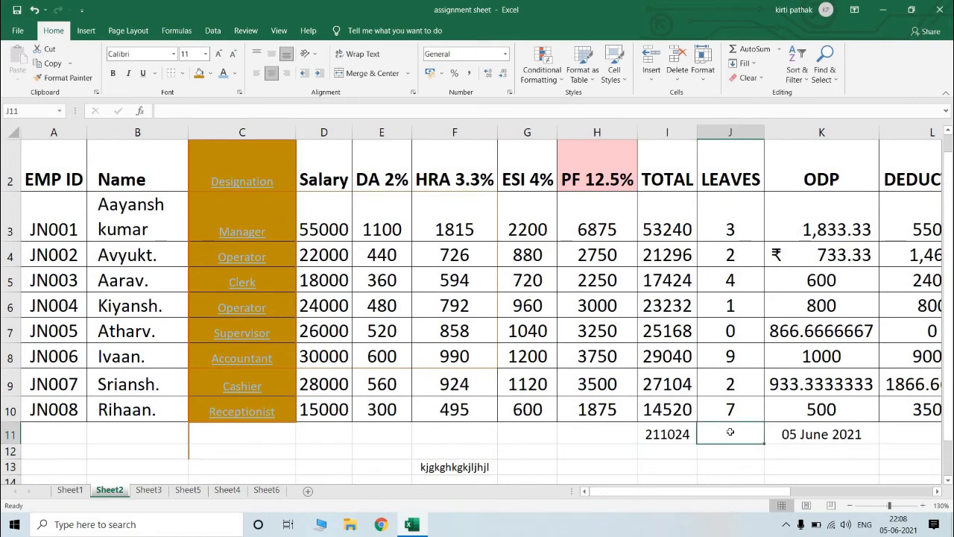
pyautogui.click(755, 49)
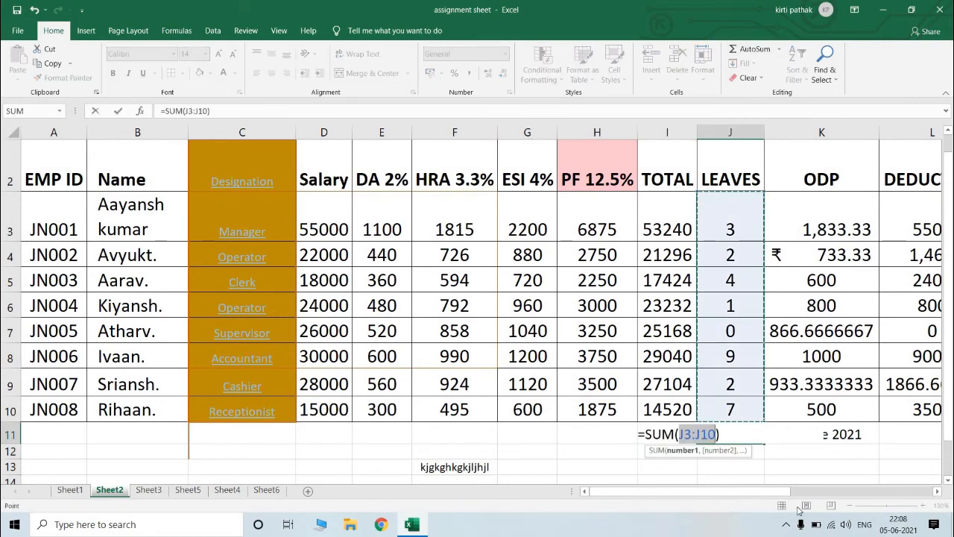
pyautogui.press('Return')
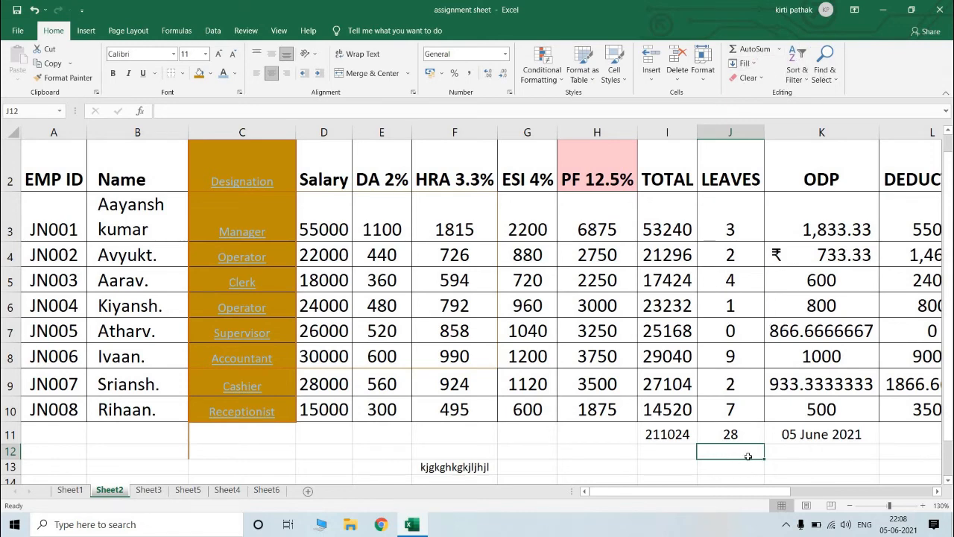
# Fill J12 down from the LEAVES sum in J11, and fill D11 up from the cell below it.
pyautogui.click(747, 64)
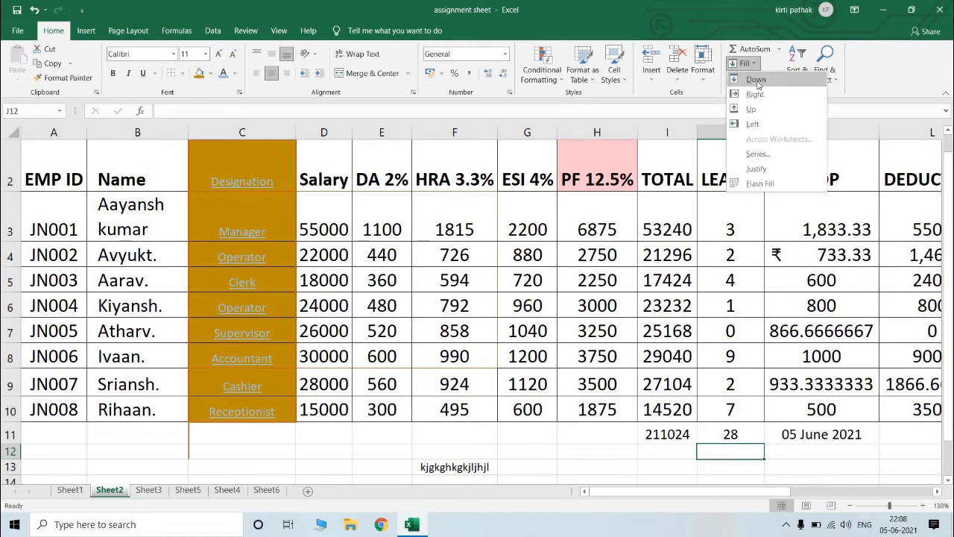
pyautogui.click(756, 80)
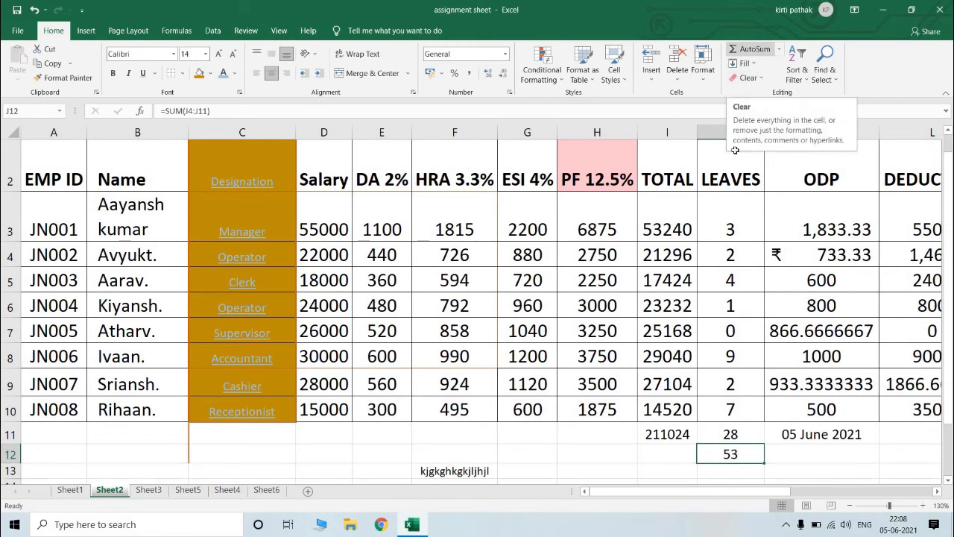
pyautogui.click(332, 434)
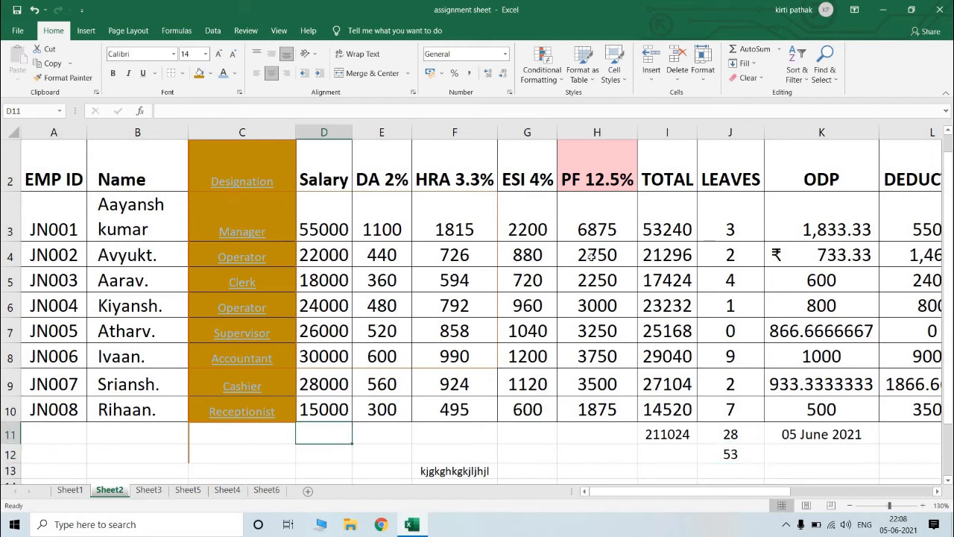
pyautogui.click(746, 63)
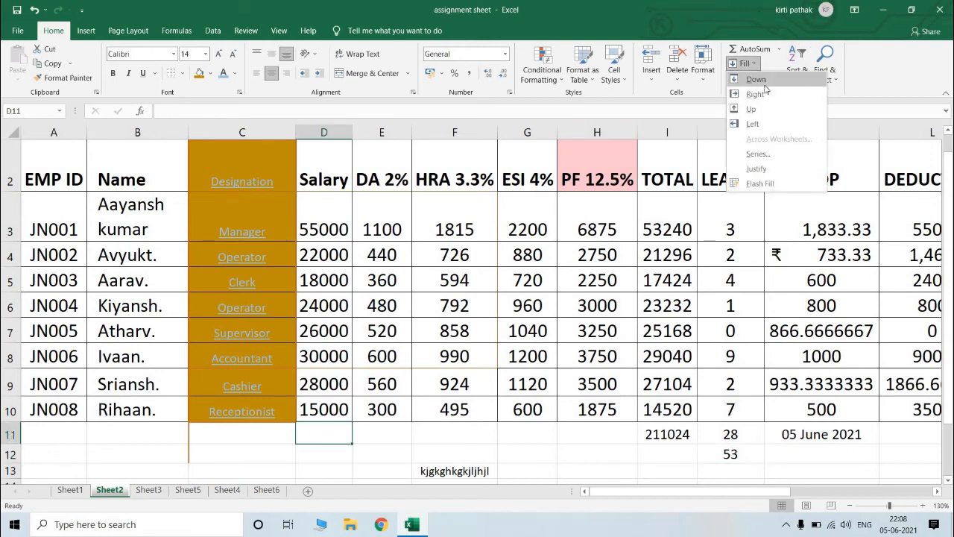
pyautogui.click(752, 109)
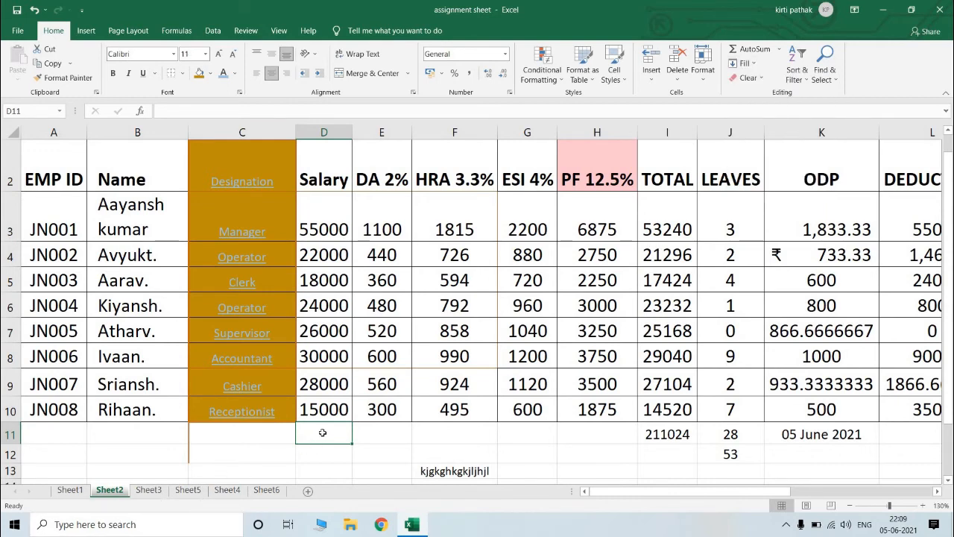
# Fill the HRA cell F7 rightward from the DA formula in E7, and check the formulas in G7 and F7.
pyautogui.click(745, 64)
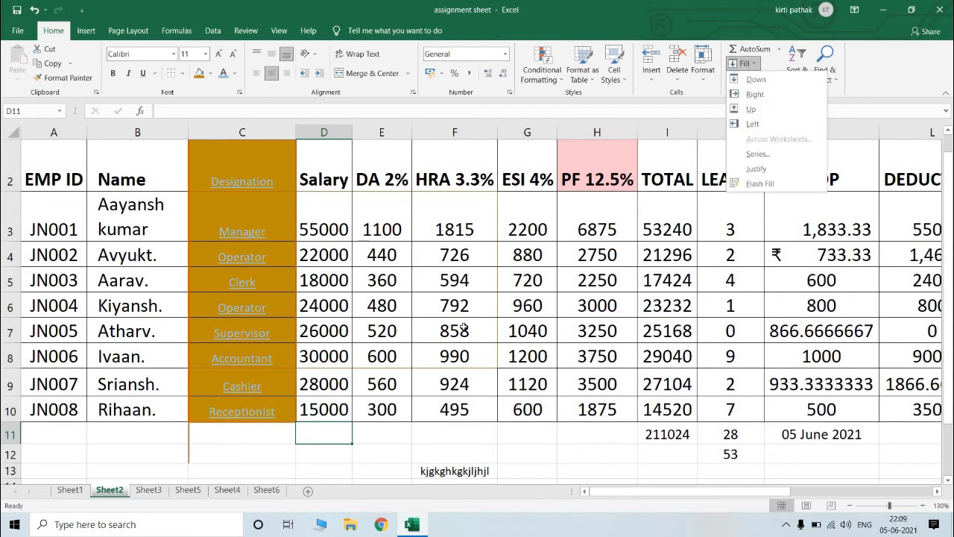
pyautogui.click(464, 329)
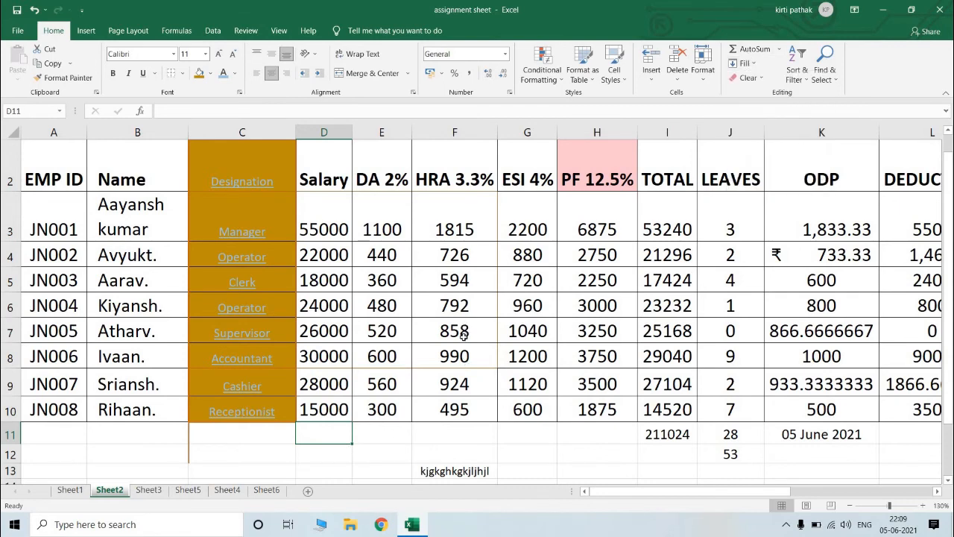
pyautogui.click(744, 66)
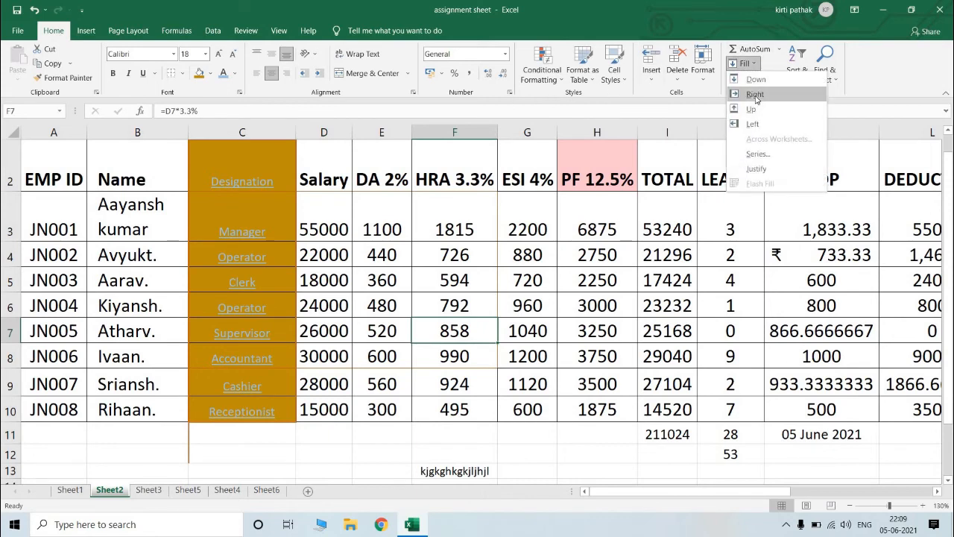
pyautogui.click(755, 95)
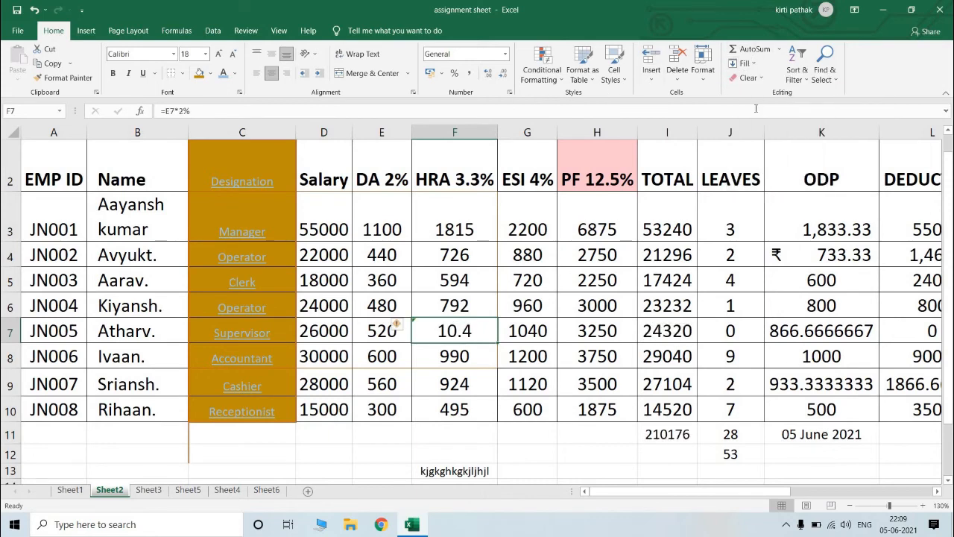
pyautogui.click(534, 337)
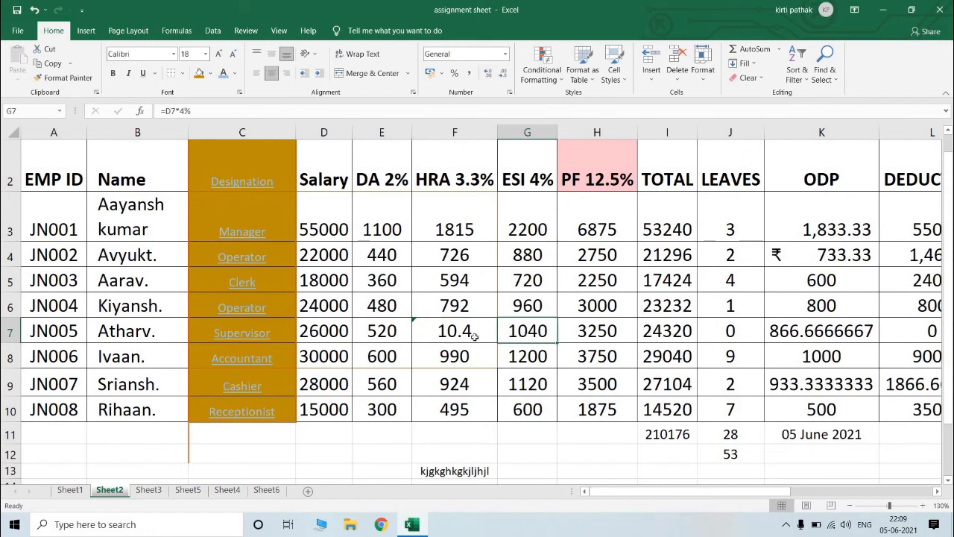
pyautogui.click(451, 330)
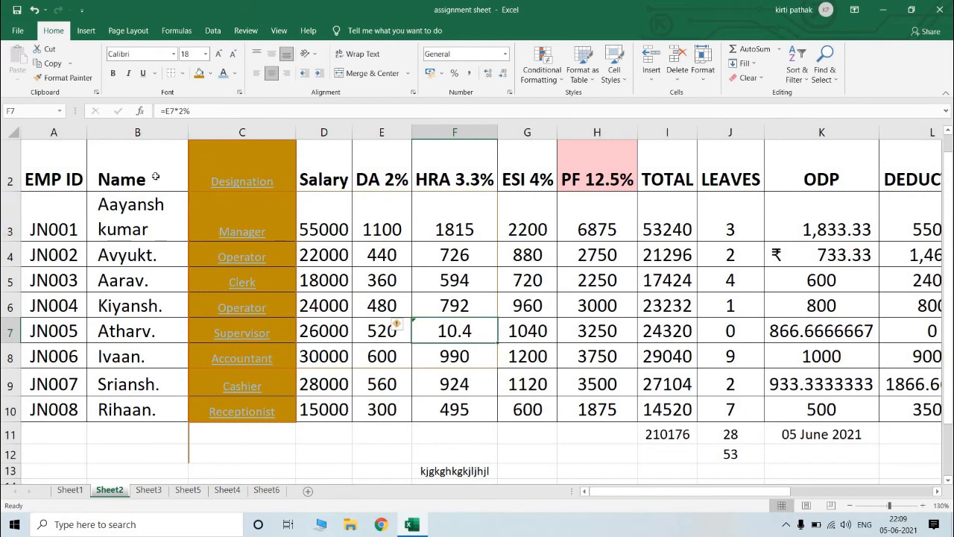
# Try to sort the salary table by the Name column, from A to Z and from Z to A.
pyautogui.click(409, 164)
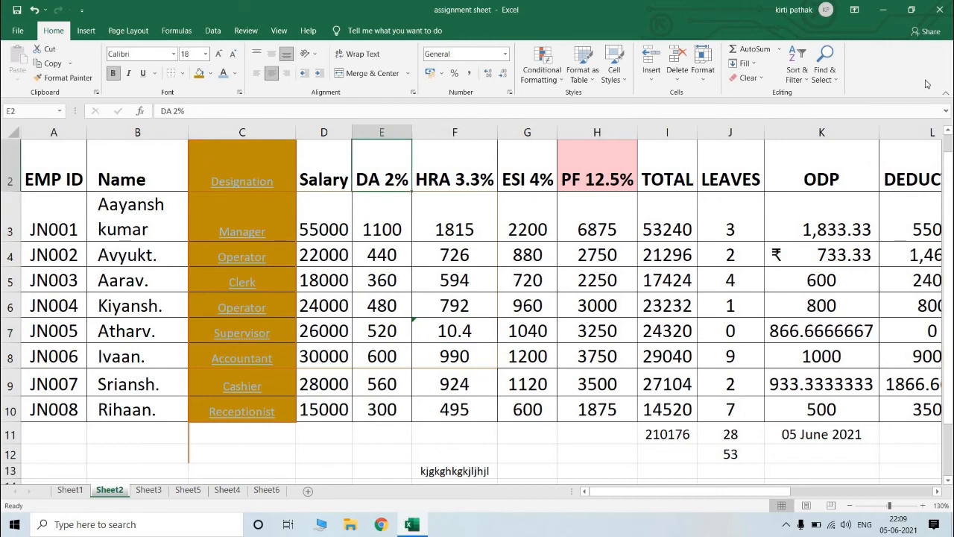
pyautogui.click(796, 68)
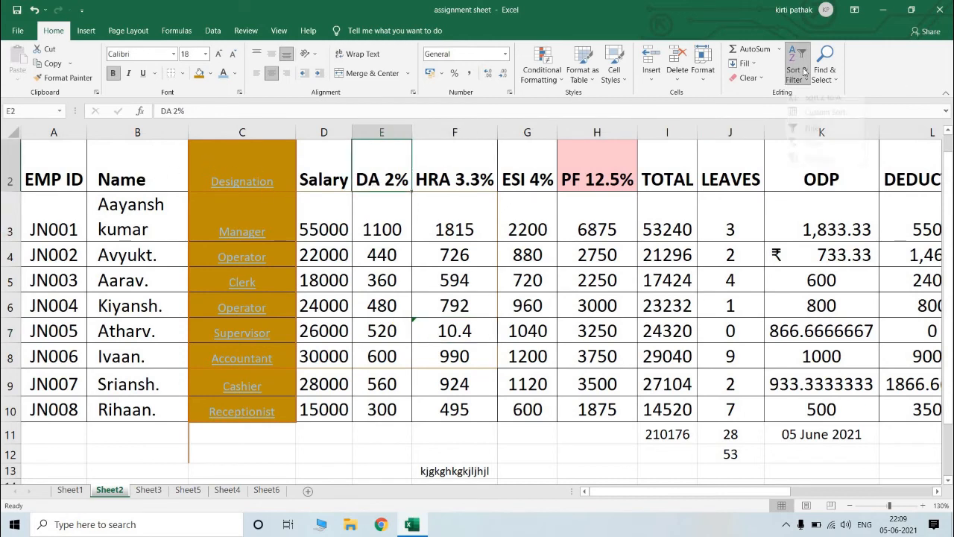
pyautogui.click(117, 164)
pyautogui.click(123, 158)
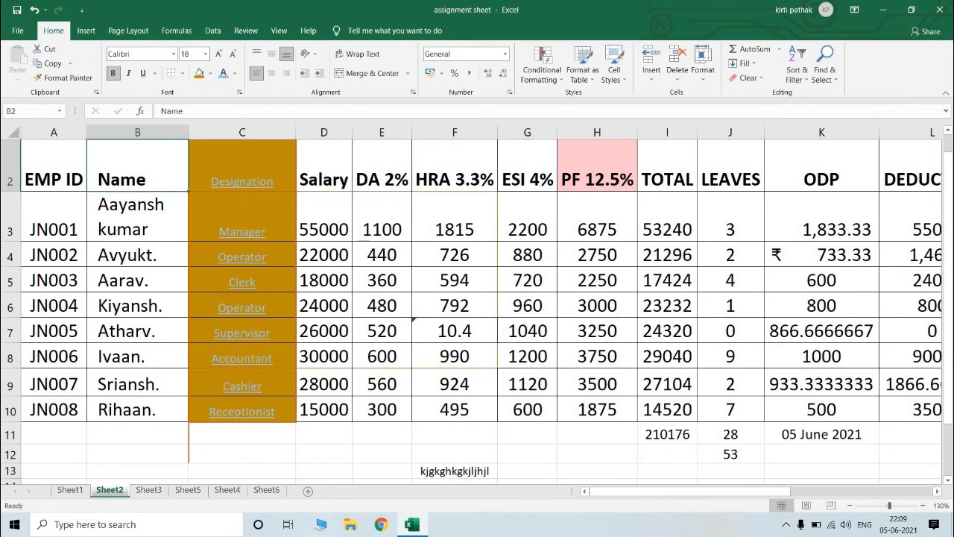
pyautogui.click(800, 75)
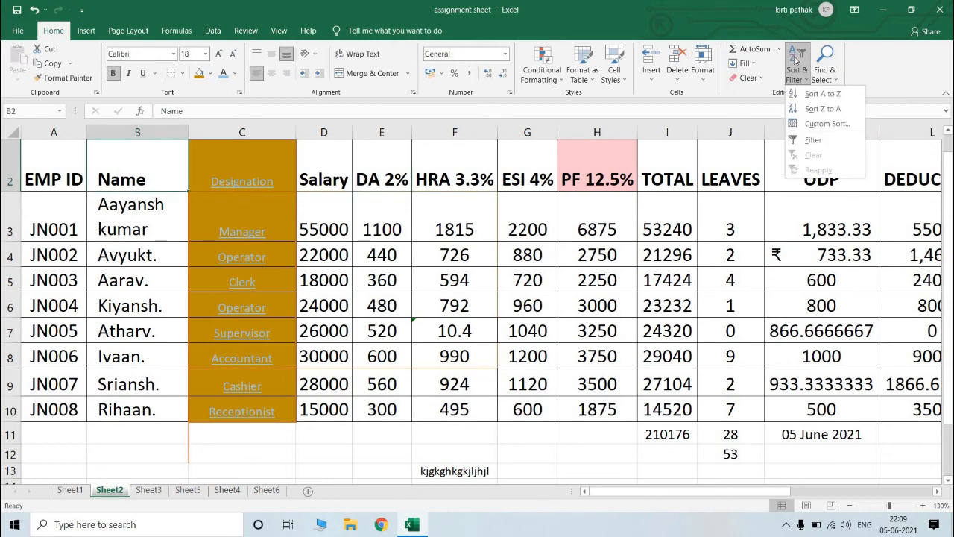
pyautogui.click(812, 94)
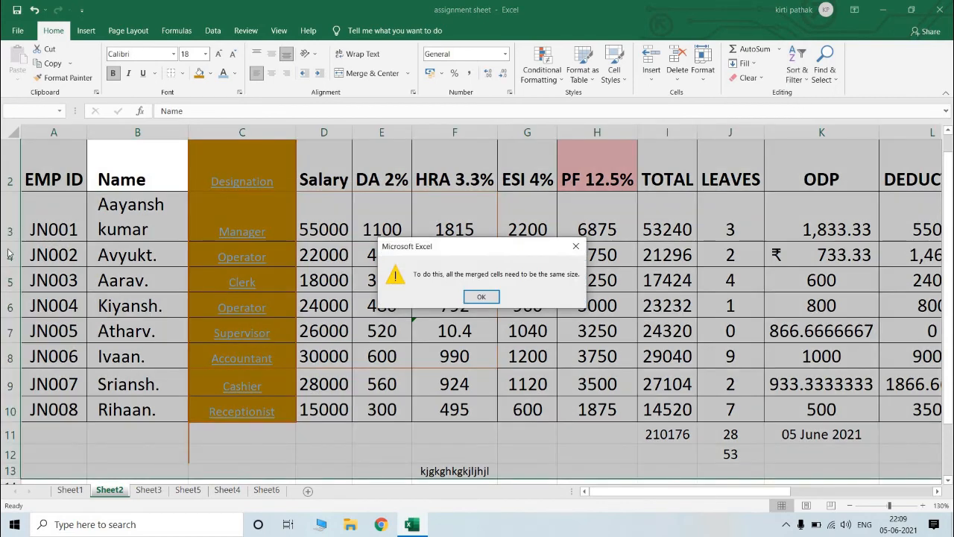
pyautogui.click(481, 297)
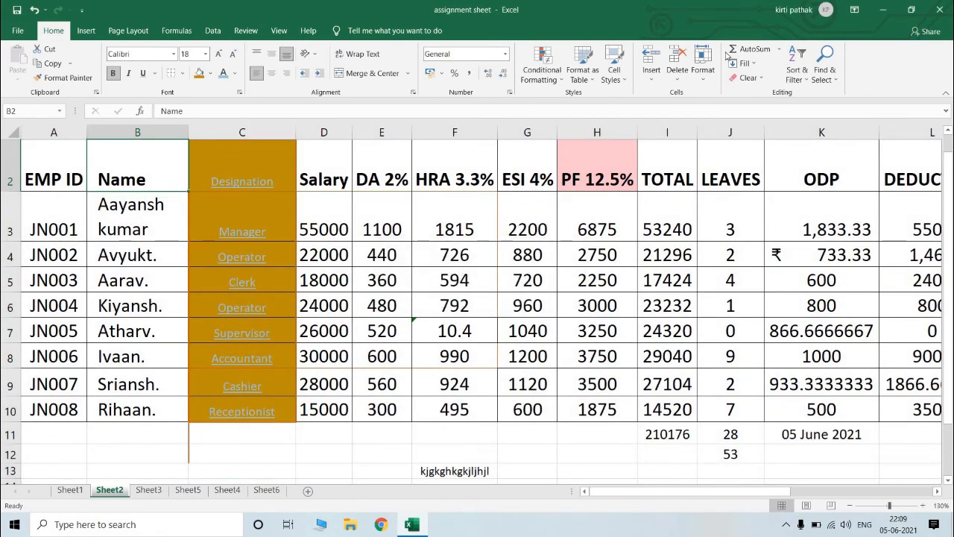
pyautogui.click(795, 67)
pyautogui.click(826, 104)
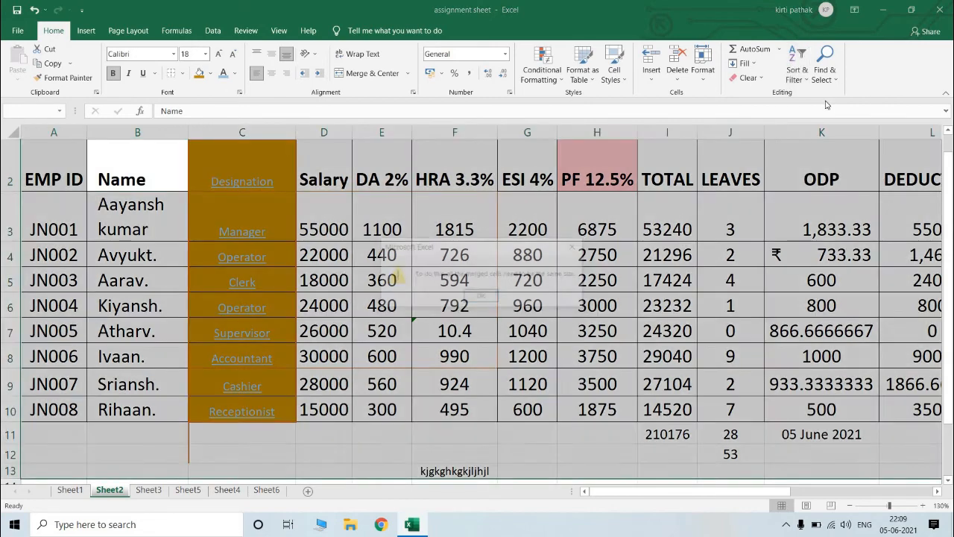
pyautogui.click(481, 296)
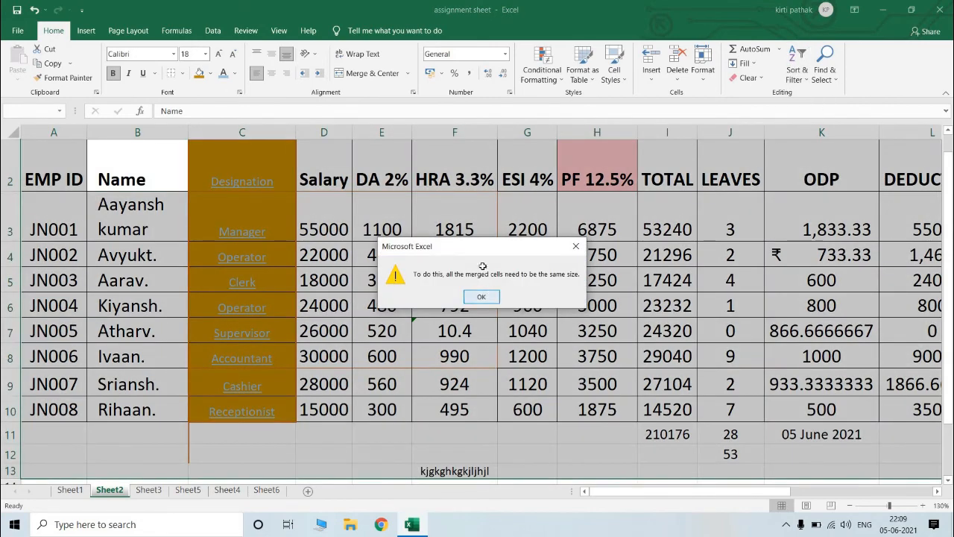
# Delete the merged title row "Salary slip June 2021" above the column headers.
pyautogui.scroll(1, 298, 224)
pyautogui.click(8, 155)
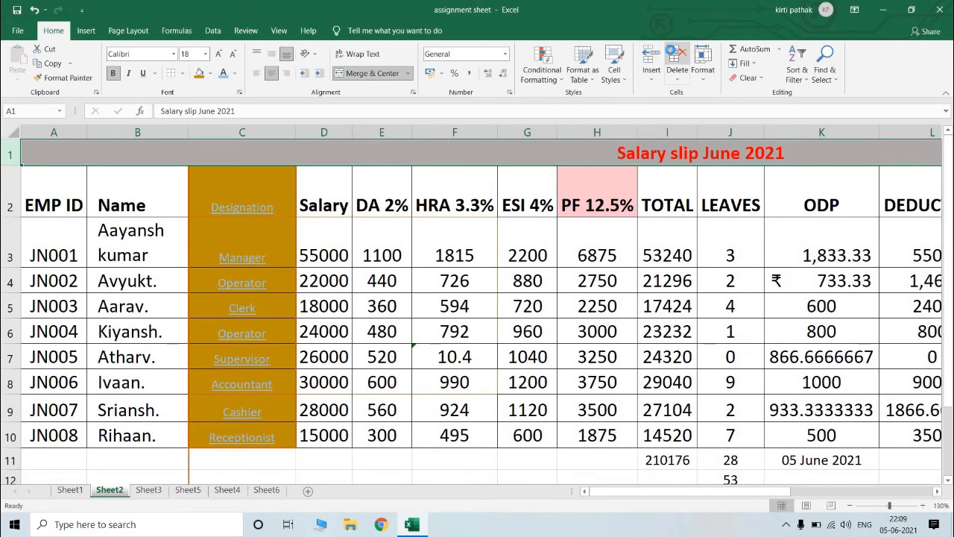
pyautogui.click(678, 58)
# Sort the salary table by the Name column from A to Z.
pyautogui.click(95, 168)
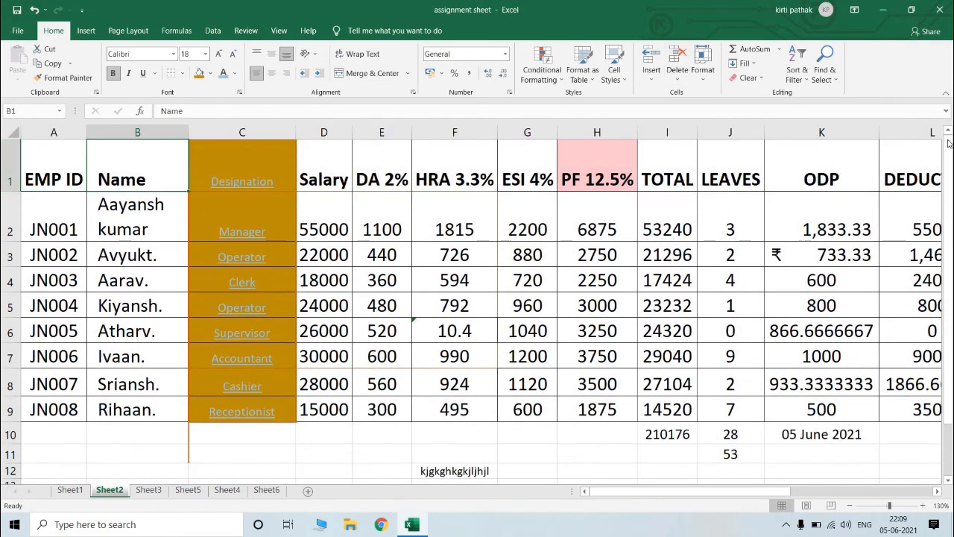
pyautogui.click(797, 75)
pyautogui.click(822, 93)
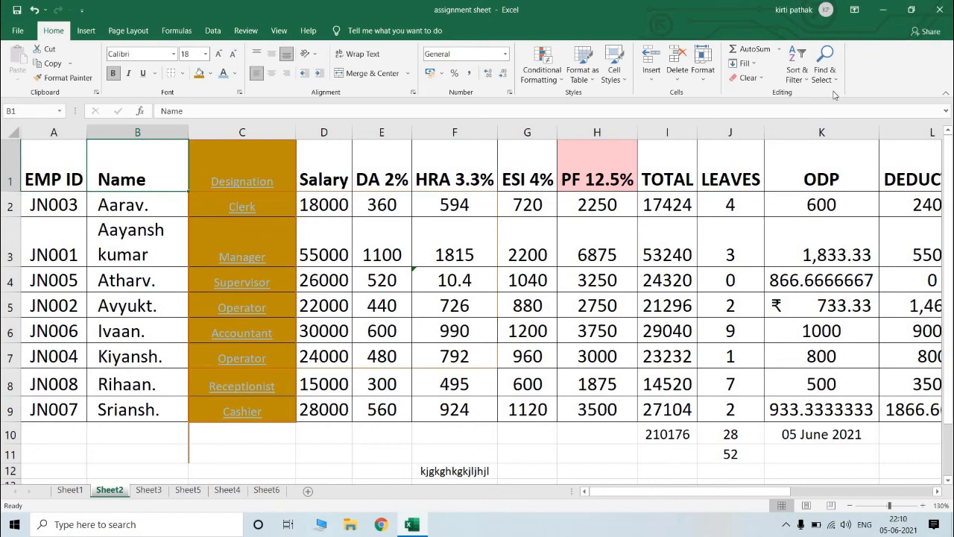
# Search the sheet for the first name of employee JN006 with Find, and close the dialog.
pyautogui.click(825, 67)
pyautogui.press('Escape')
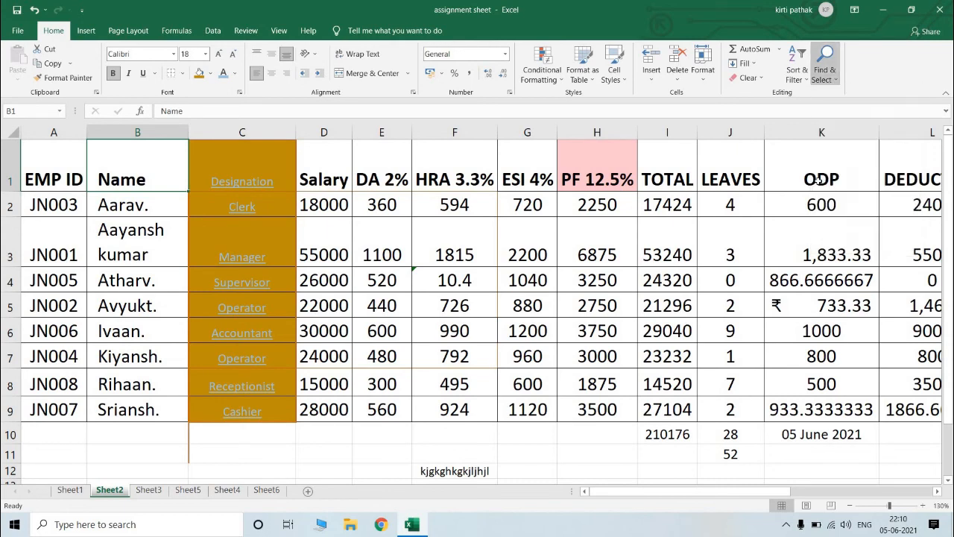
pyautogui.hotkey('ctrl', 'f')
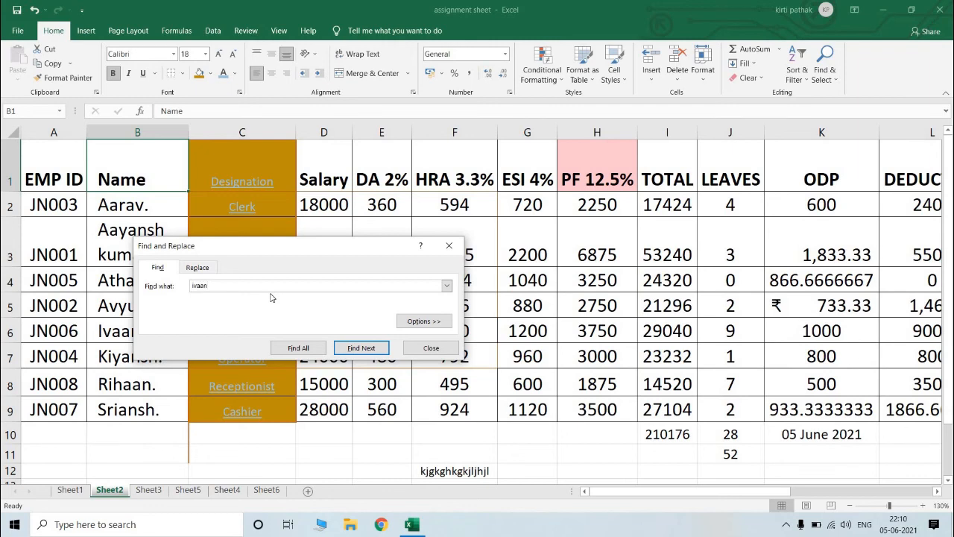
pyautogui.click(365, 349)
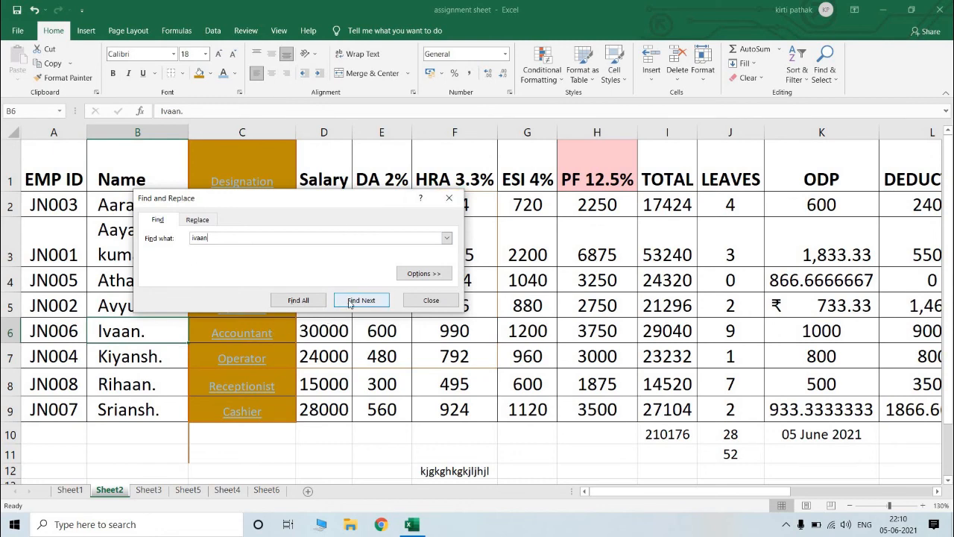
pyautogui.click(432, 301)
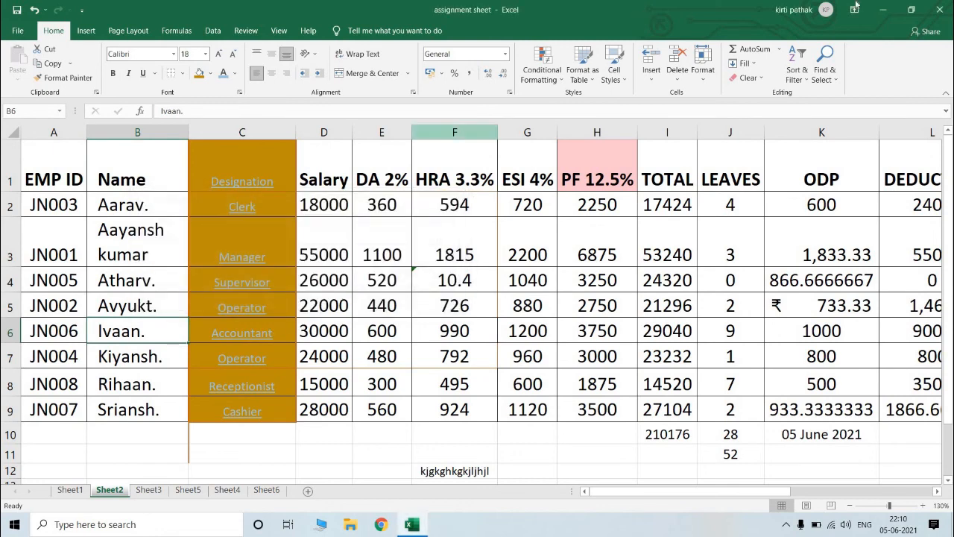
# Replace the first name of employee JN006 with a different first name using Find and Replace.
pyautogui.click(796, 69)
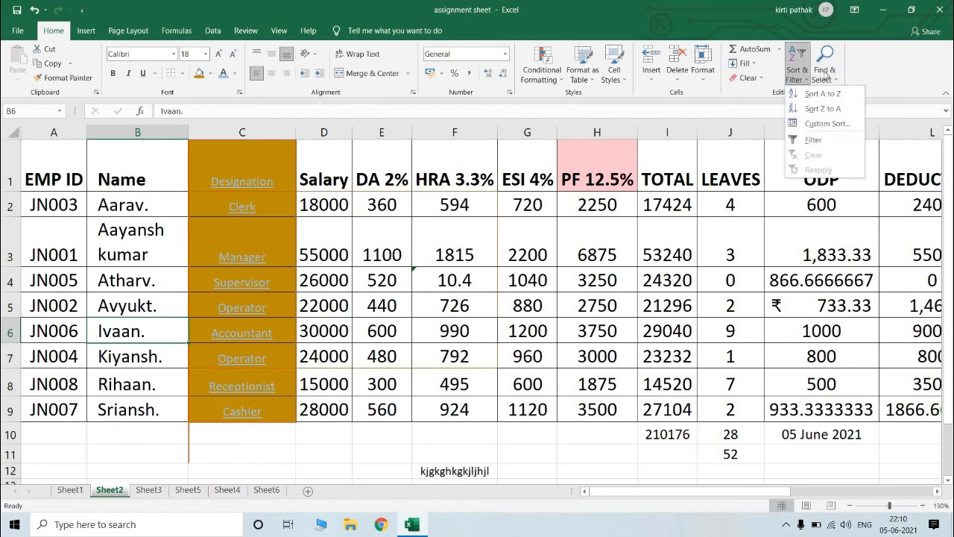
pyautogui.click(822, 74)
pyautogui.click(838, 109)
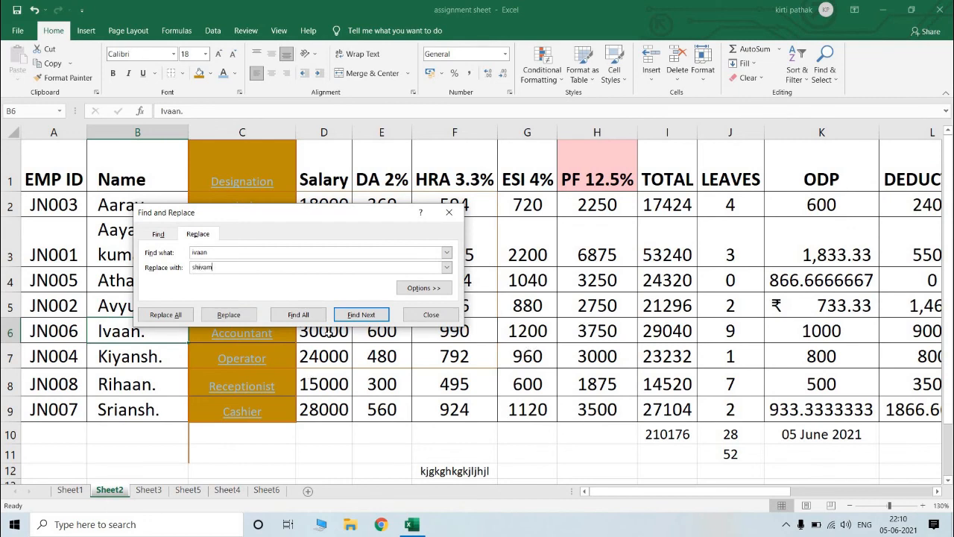
pyautogui.press('Return')
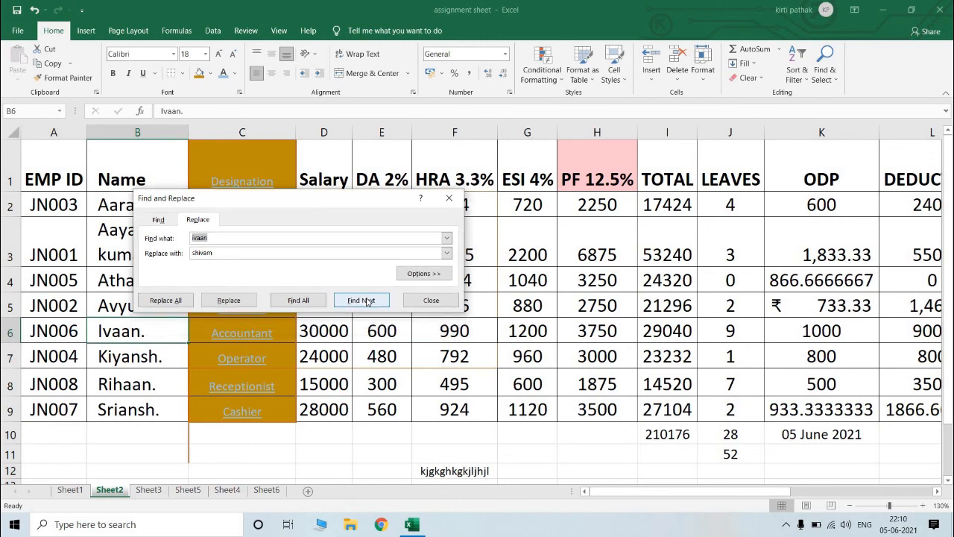
pyautogui.click(367, 301)
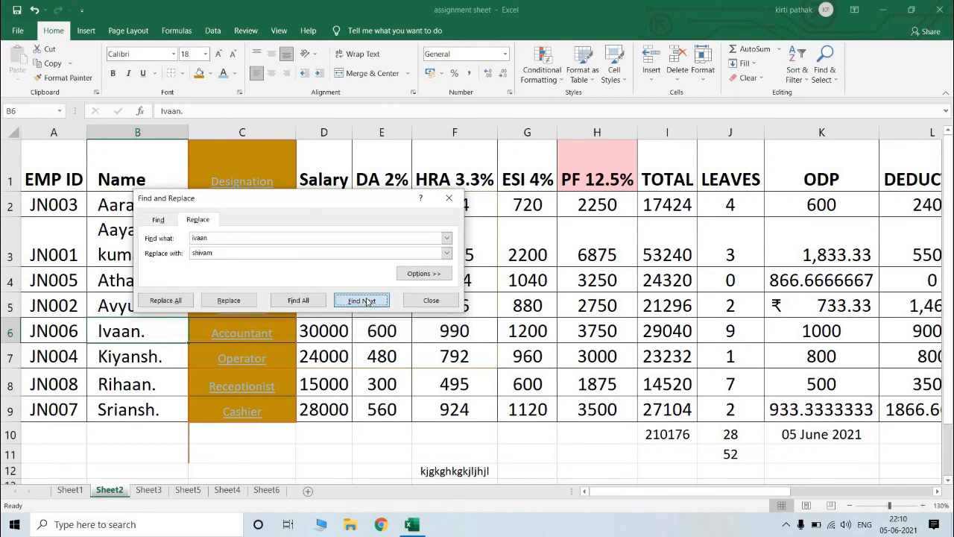
pyautogui.click(240, 299)
pyautogui.click(158, 337)
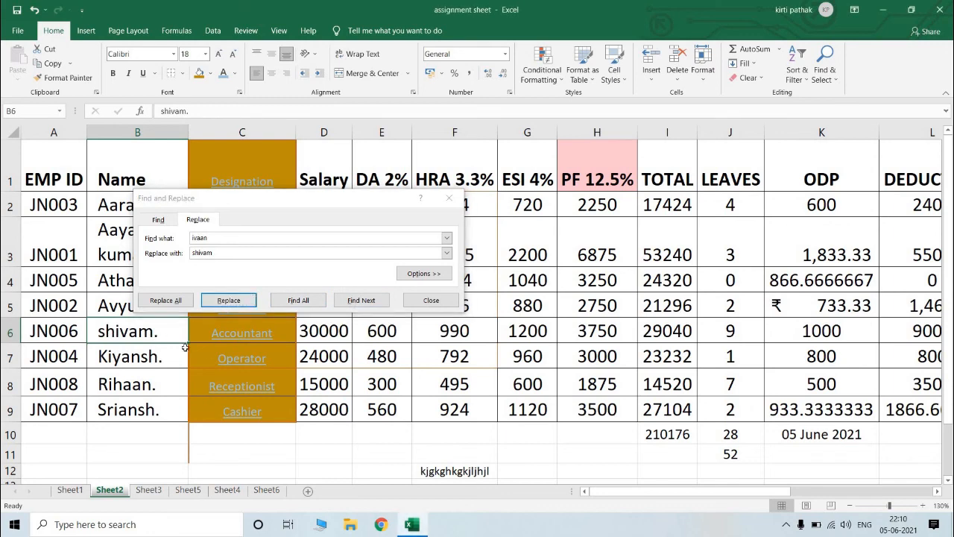
pyautogui.click(432, 301)
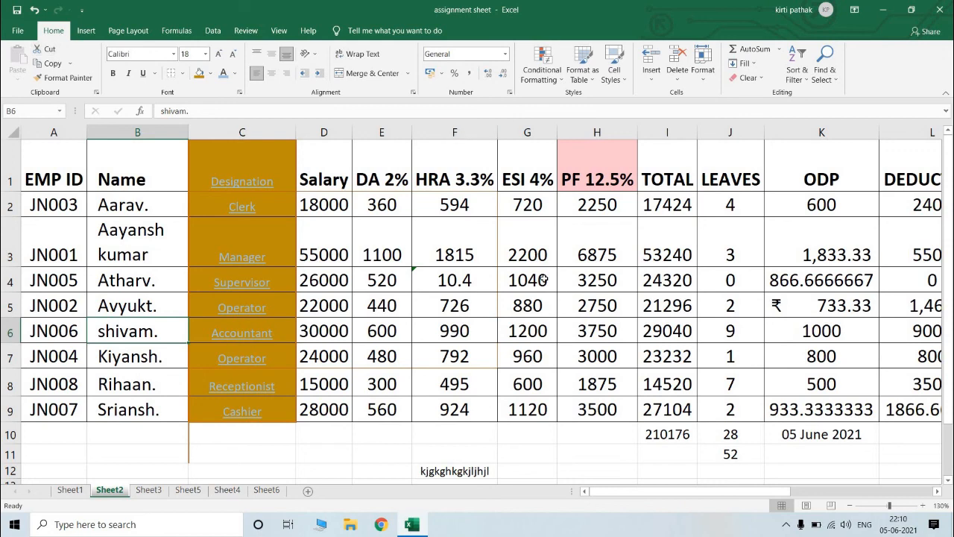
pyautogui.click(256, 450)
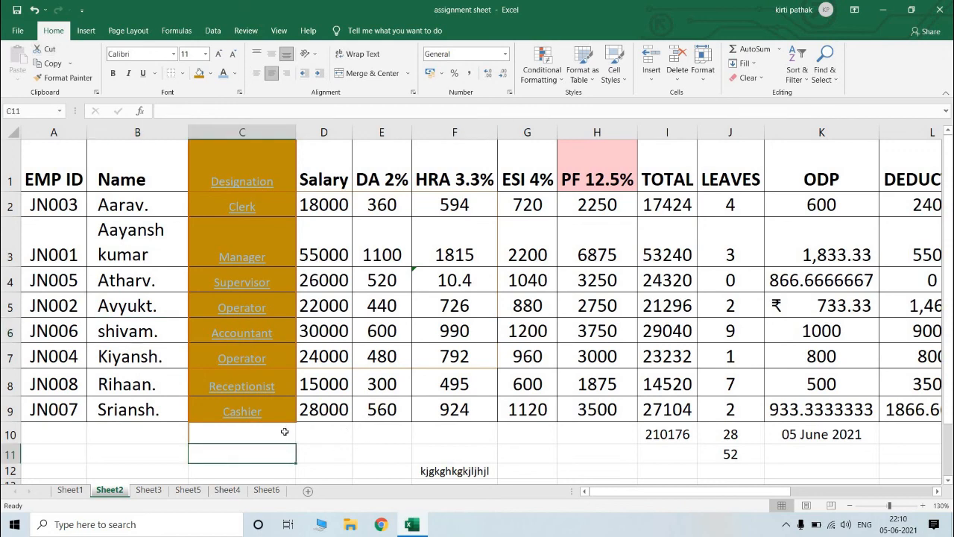
pyautogui.click(284, 431)
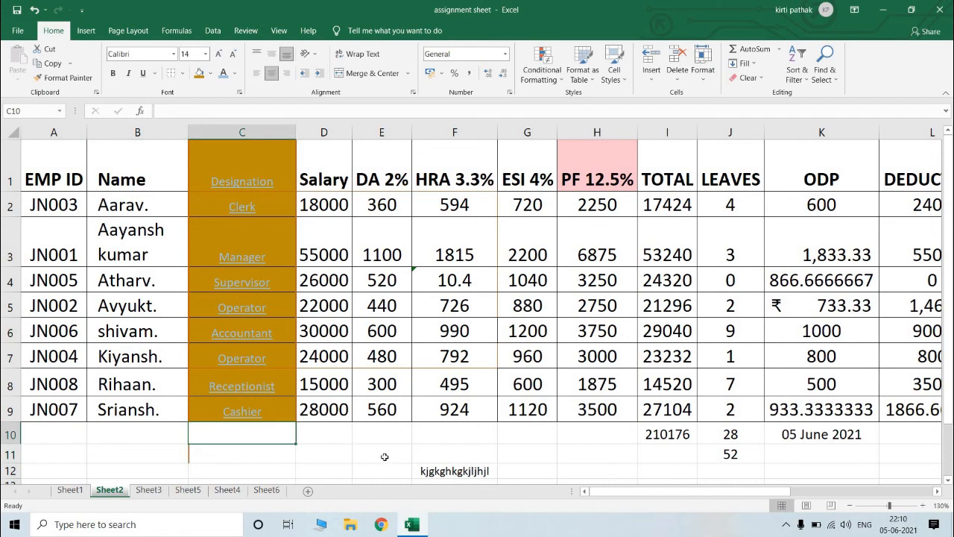
pyautogui.click(328, 437)
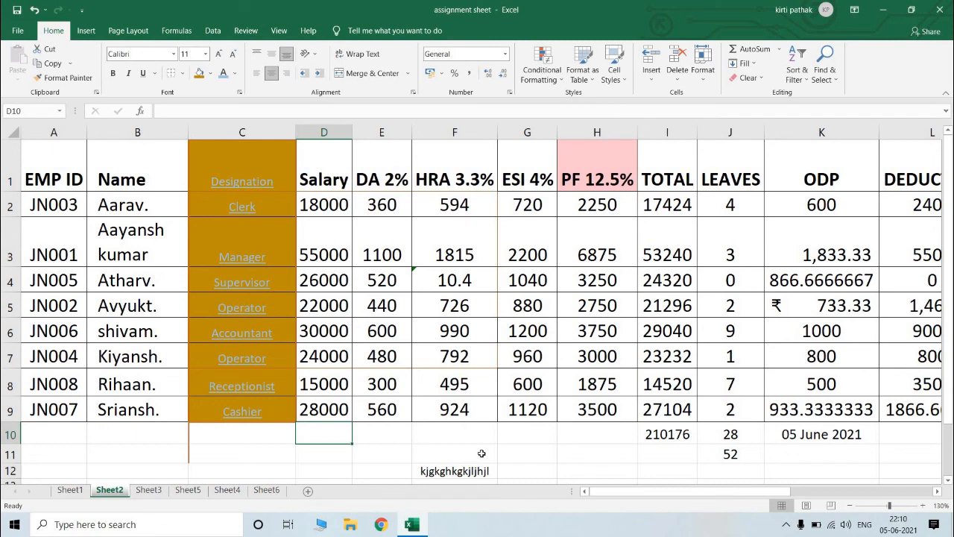
pyautogui.click(482, 453)
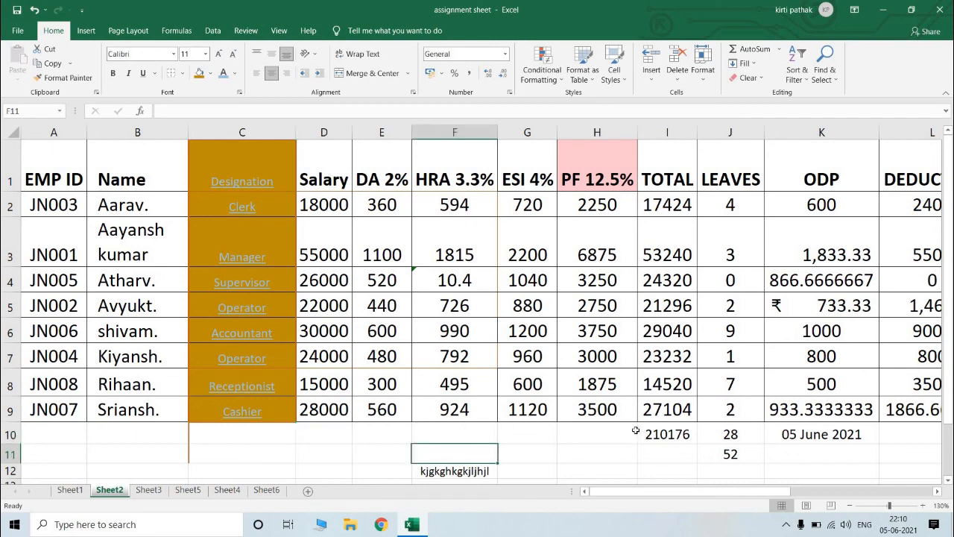
pyautogui.moveTo(645, 431); pyautogui.dragTo(843, 458)
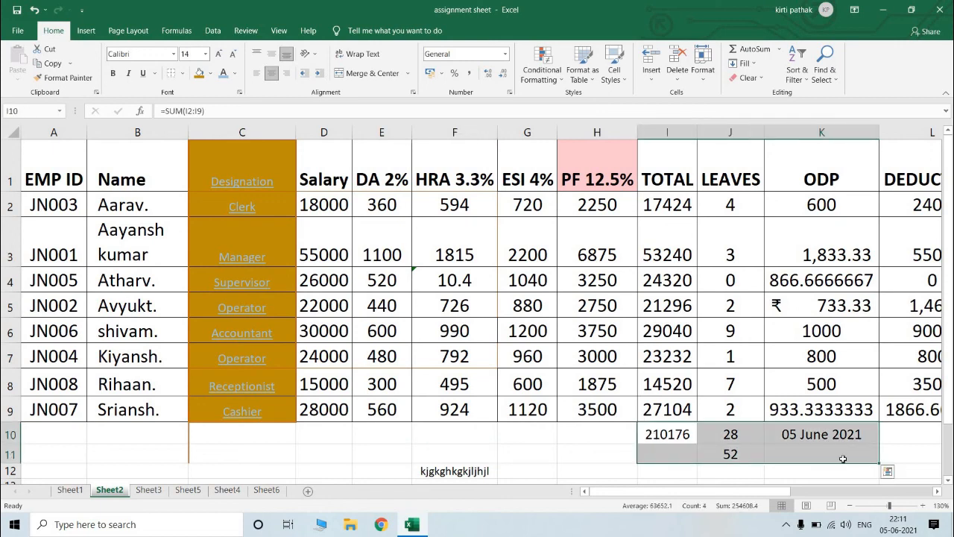
pyautogui.click(600, 447)
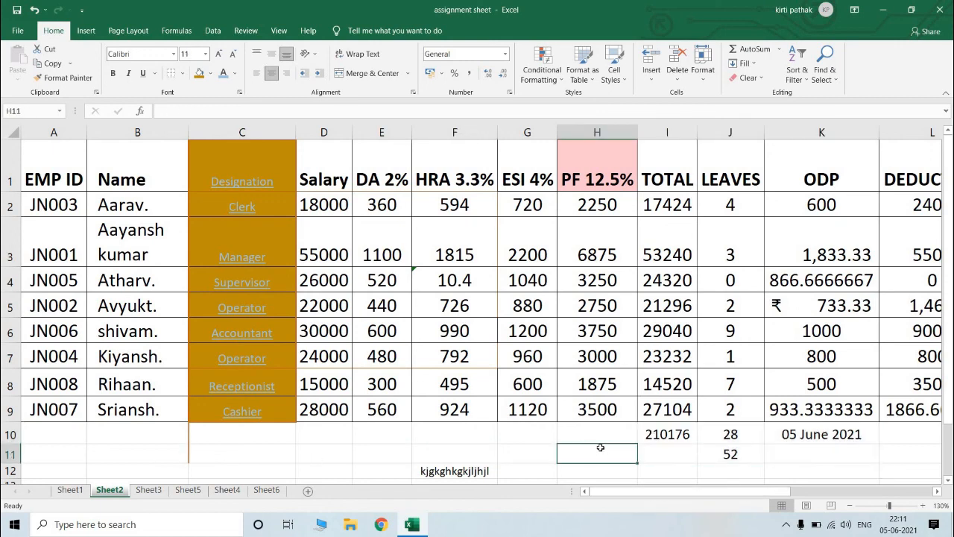
pyautogui.click(609, 437)
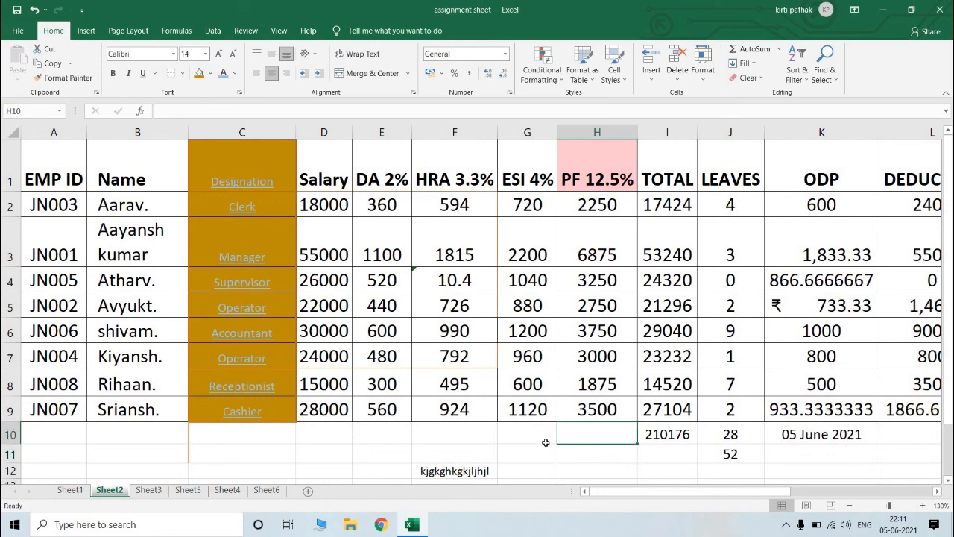